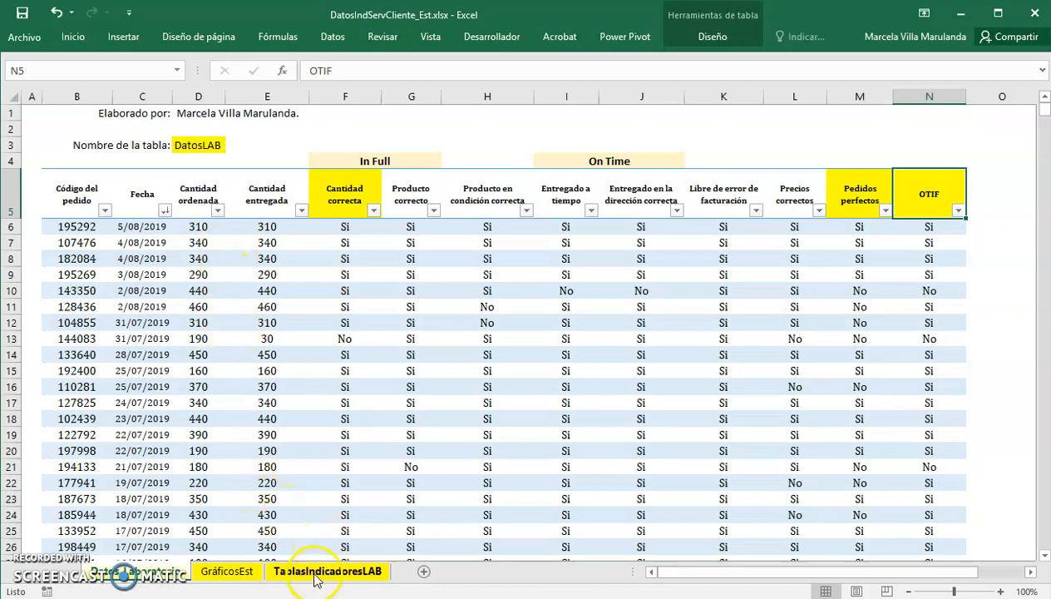
- Review the Fecha inicio and Fecha fin cells on the GráficosEst sheet
{"action": "left_click", "coordinate": [229, 573]}
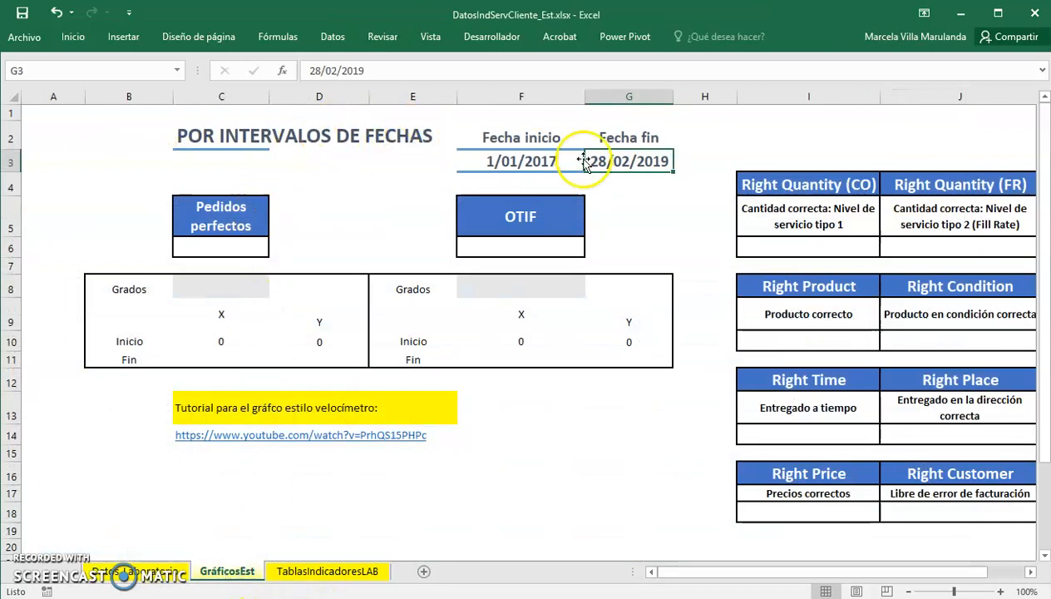
{"action": "left_click", "coordinate": [541, 162]}
{"action": "left_click", "coordinate": [615, 161]}
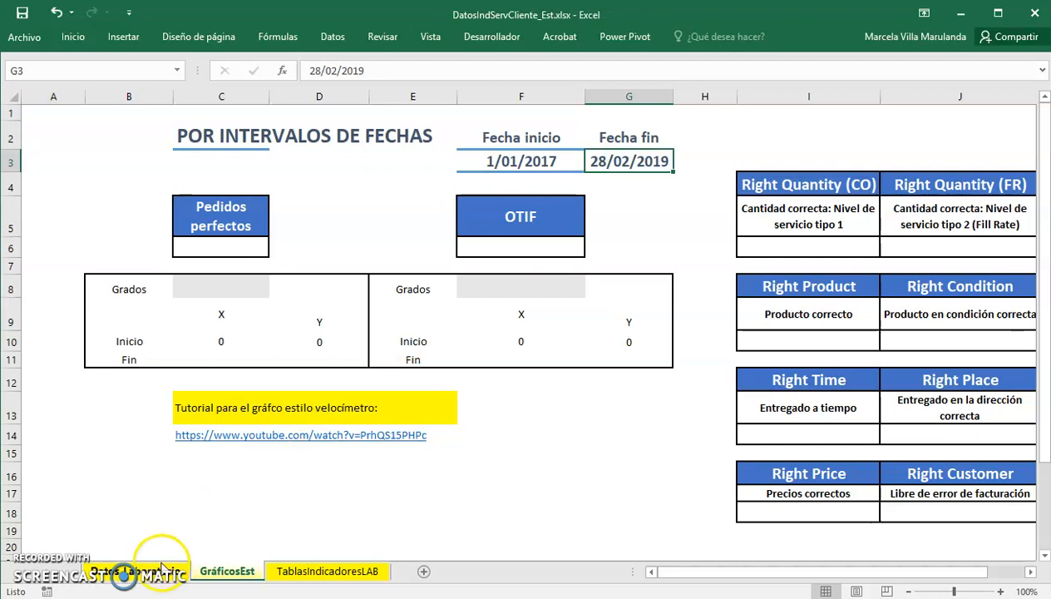
- Go to the named table DatosLAB and inspect its data, highlighting the Código del pedido column
{"action": "left_click", "coordinate": [176, 71]}
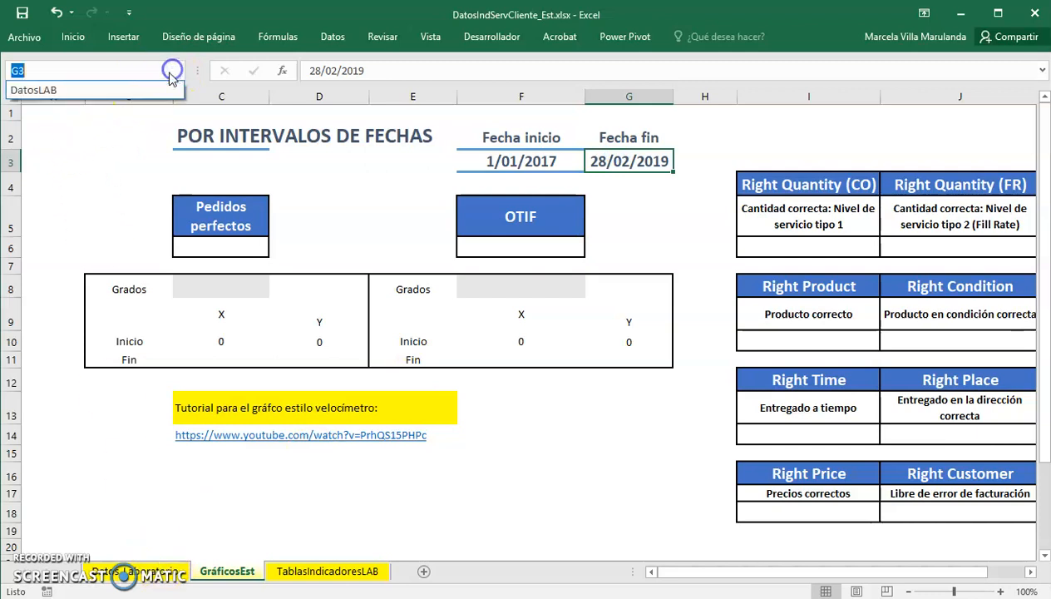
{"action": "left_click", "coordinate": [133, 93]}
{"action": "scroll", "coordinate": [188, 180], "scroll_direction": "up", "scroll_amount": 2}
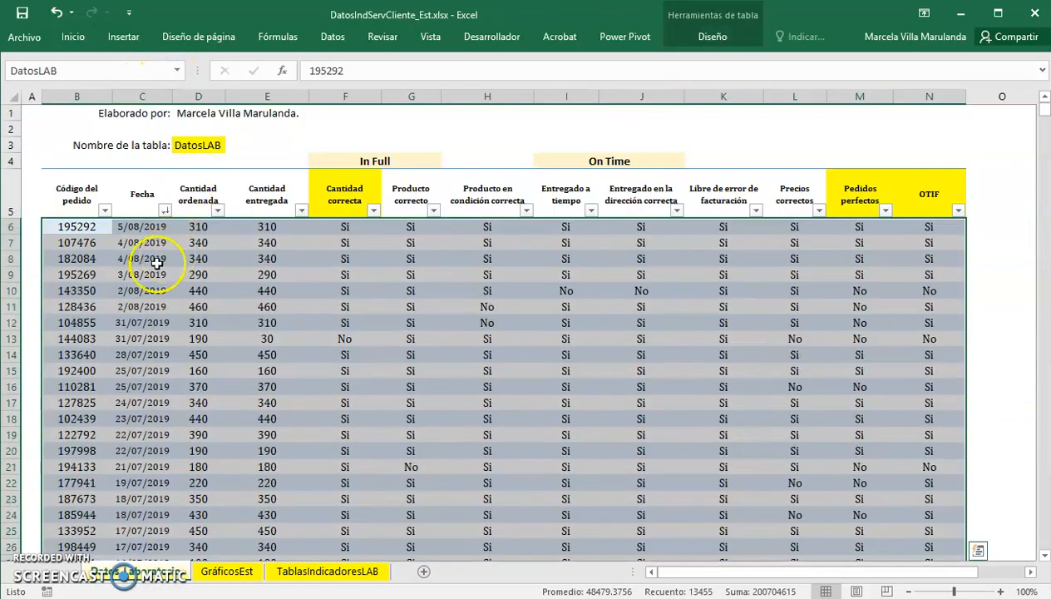
{"action": "left_click", "coordinate": [142, 194]}
{"action": "left_click", "coordinate": [74, 176]}
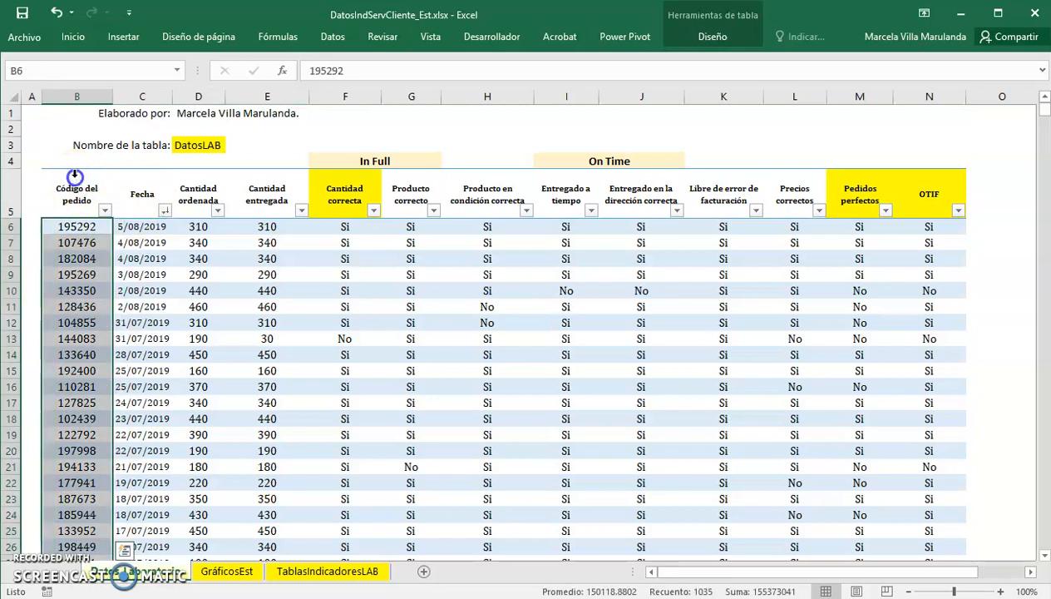
{"action": "left_click", "coordinate": [86, 223]}
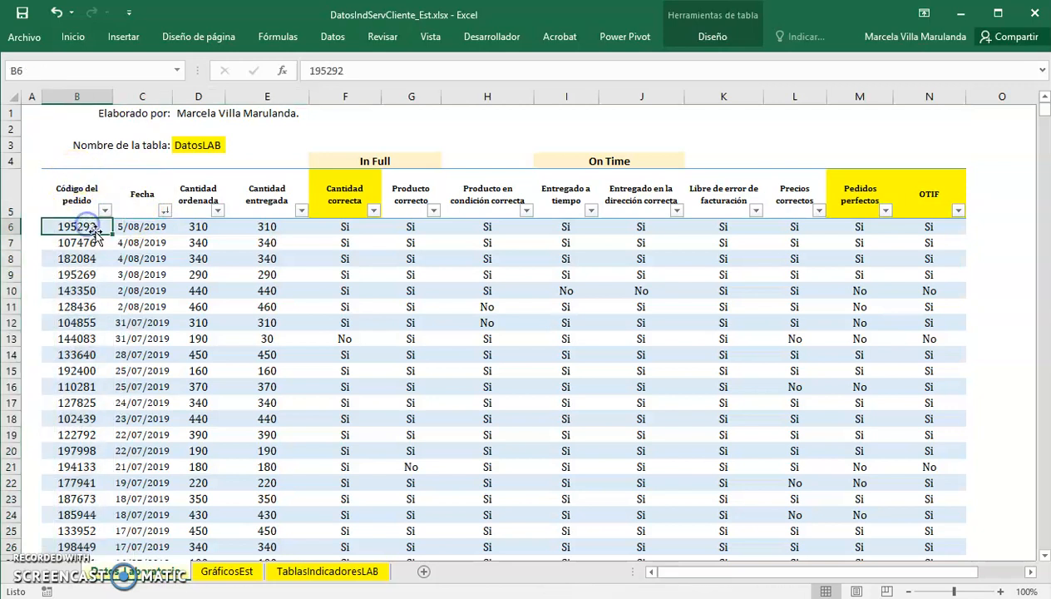
- Examine the years and months available in the Fecha column's filter list, leaving it without applying a filter
{"action": "left_click", "coordinate": [164, 222]}
{"action": "left_click", "coordinate": [169, 211]}
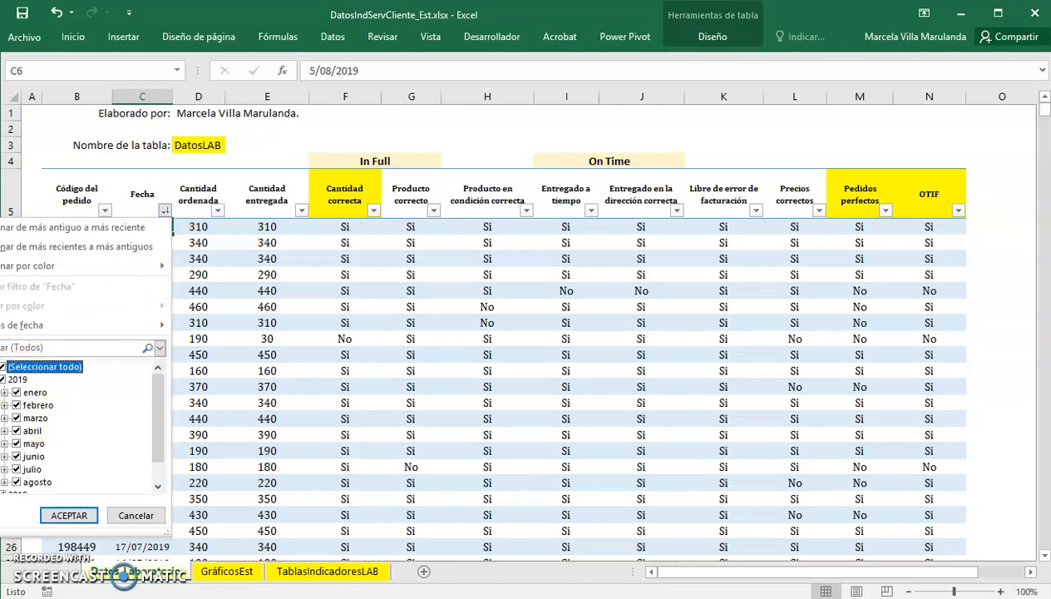
{"action": "left_click", "coordinate": [4, 431]}
{"action": "scroll", "coordinate": [63, 404], "scroll_direction": "down", "scroll_amount": 5}
{"action": "scroll", "coordinate": [60, 407], "scroll_direction": "up", "scroll_amount": 4}
{"action": "scroll", "coordinate": [60, 407], "scroll_direction": "up", "scroll_amount": 2}
{"action": "left_click", "coordinate": [4, 431]}
{"action": "left_click", "coordinate": [136, 516]}
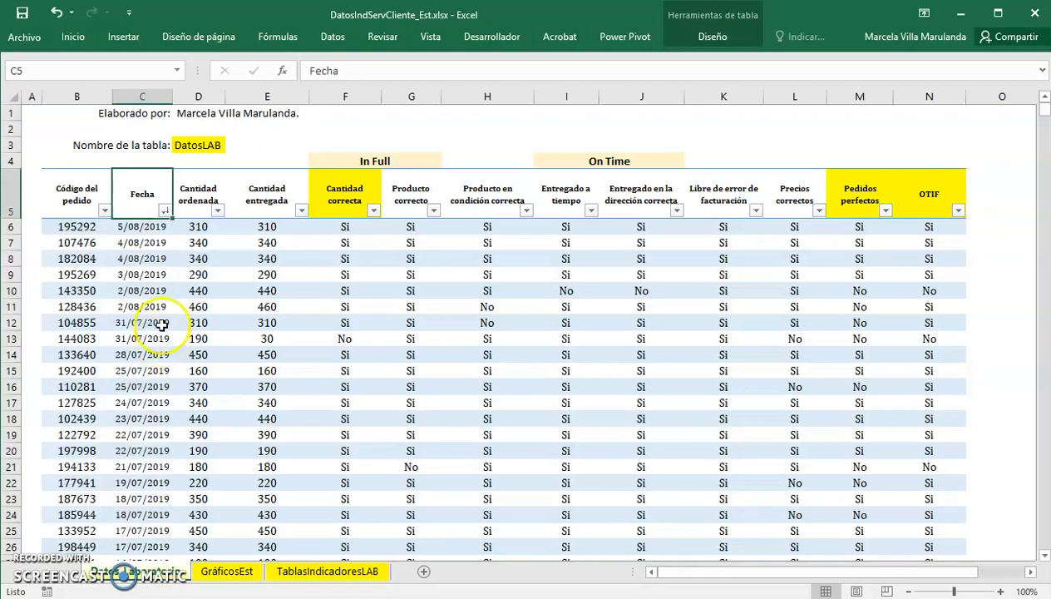
- Select all Fecha entries from C6 down to check the date span, and return to the start of the table
{"action": "left_click", "coordinate": [155, 233]}
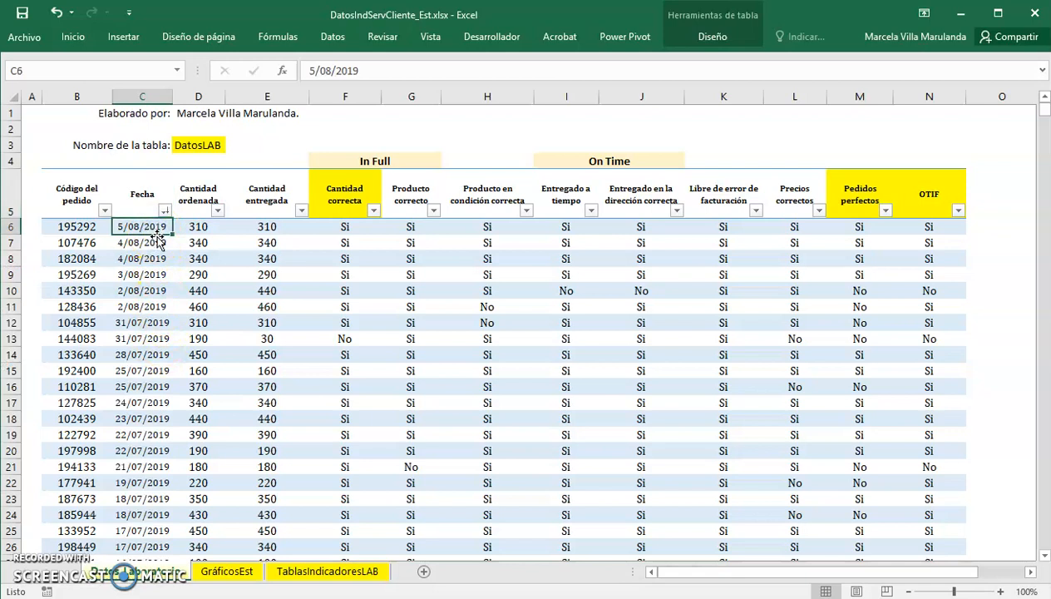
{"action": "key", "text": "ctrl+shift+Down"}
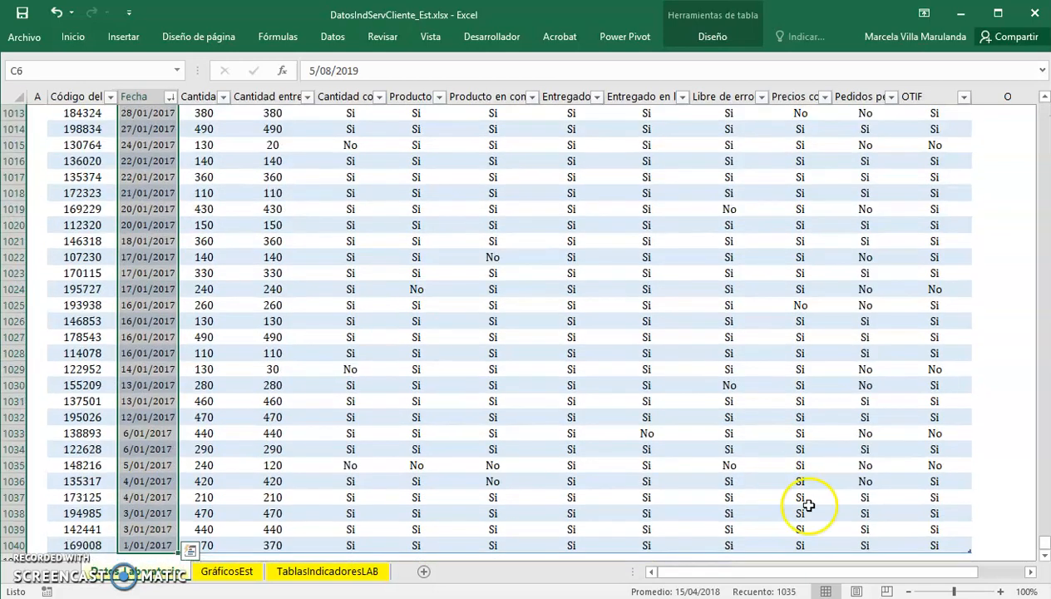
{"action": "left_click", "coordinate": [164, 399]}
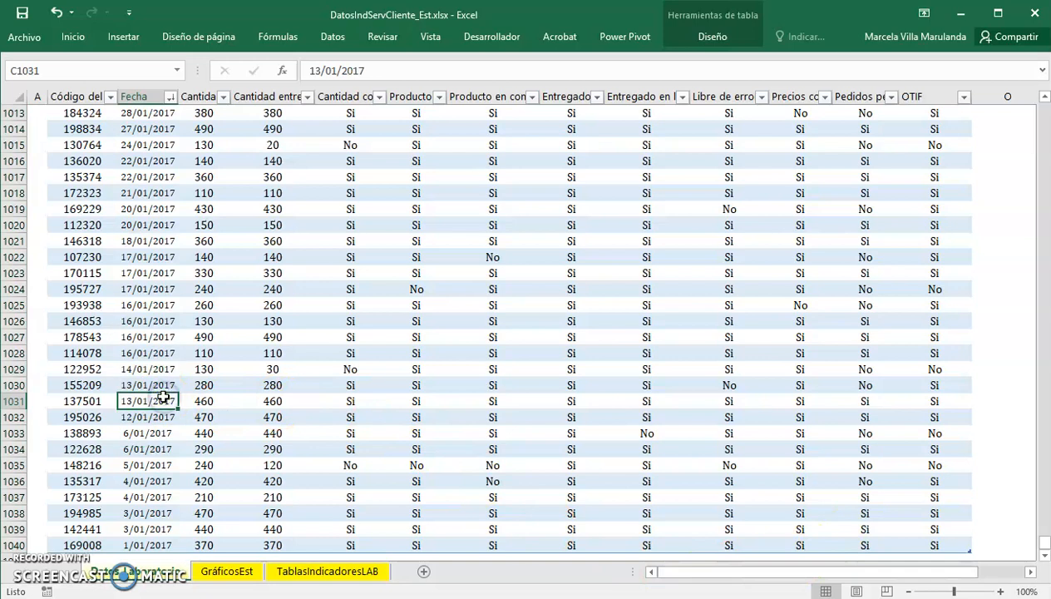
{"action": "key", "text": "ctrl+Up"}
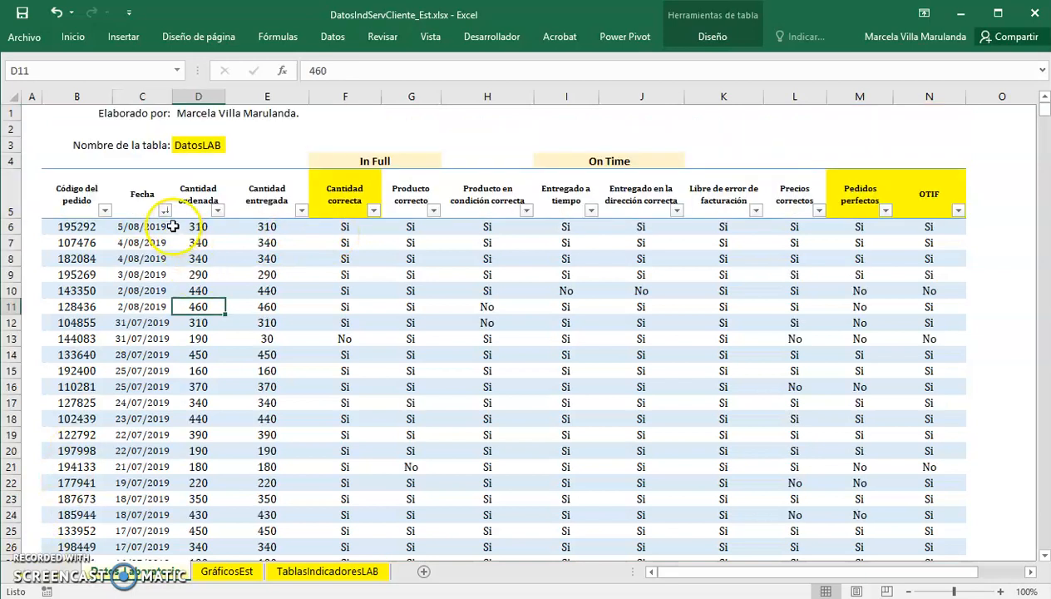
- Start a between-dates filter on the Fecha column with 12/02/2018 as the earliest date
{"action": "left_click", "coordinate": [145, 226]}
{"action": "left_click", "coordinate": [165, 211]}
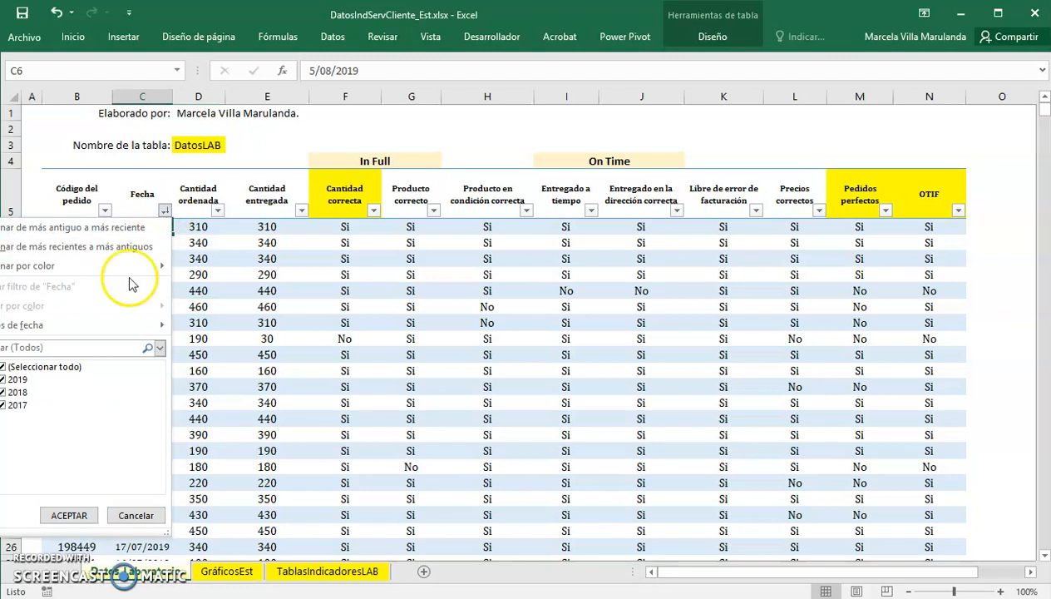
{"action": "mouse_move", "coordinate": [112, 325]}
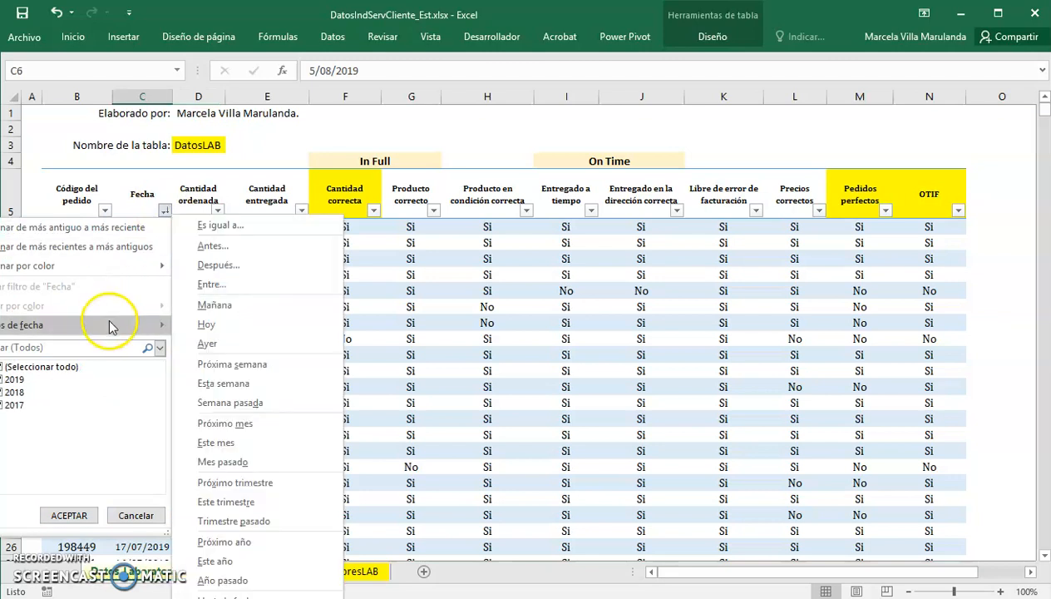
{"action": "left_click", "coordinate": [253, 287]}
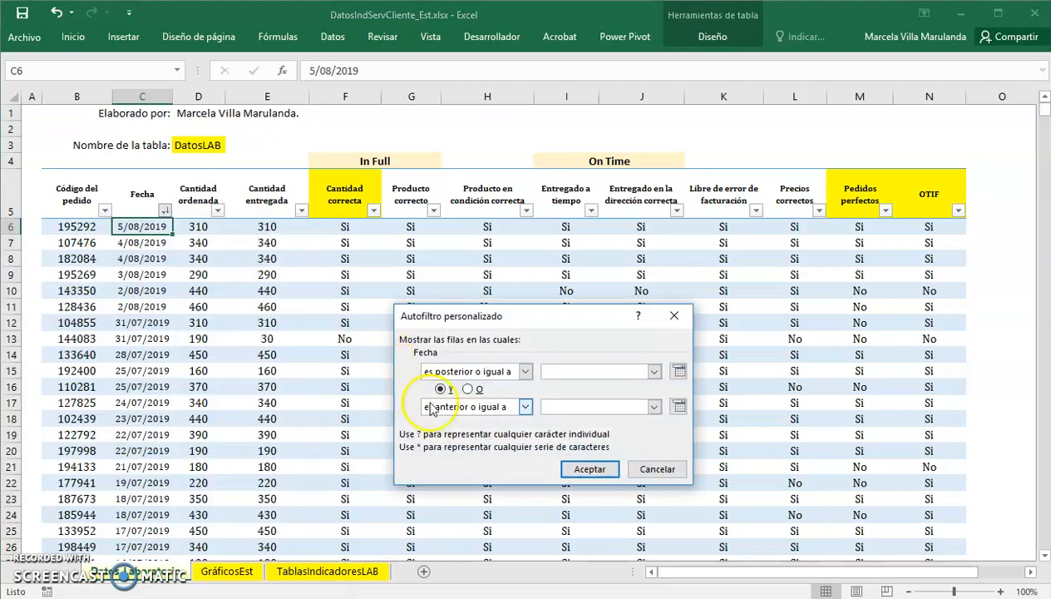
{"action": "left_click", "coordinate": [682, 372]}
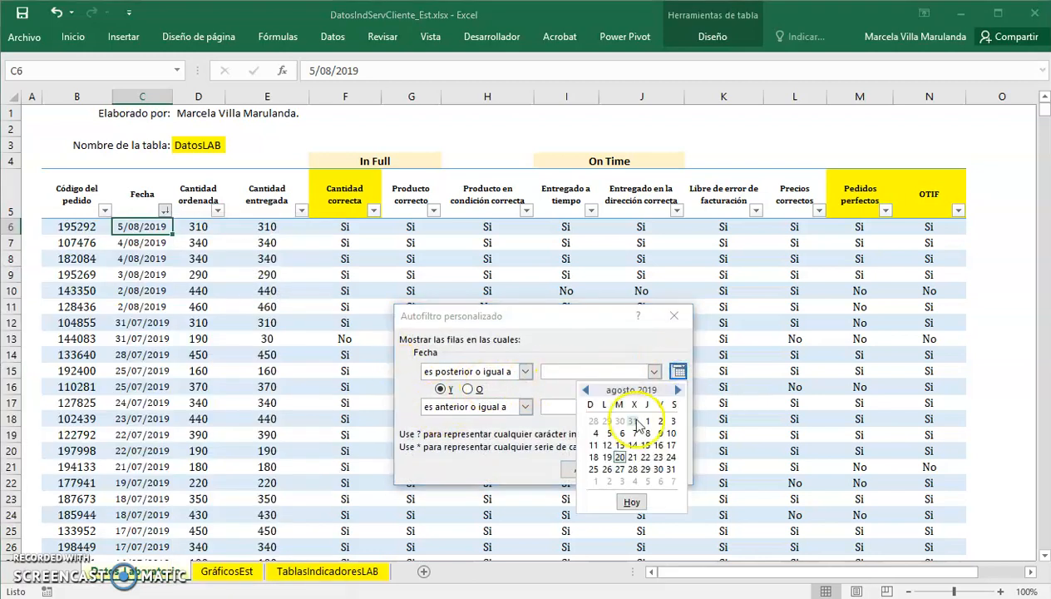
{"action": "left_click", "coordinate": [587, 389]}
{"action": "double_click", "coordinate": [586, 390]}
{"action": "double_click", "coordinate": [586, 389]}
{"action": "double_click", "coordinate": [586, 389]}
{"action": "left_click", "coordinate": [586, 389]}
{"action": "double_click", "coordinate": [587, 389]}
{"action": "double_click", "coordinate": [586, 389]}
{"action": "double_click", "coordinate": [586, 389]}
{"action": "left_click", "coordinate": [586, 389]}
{"action": "double_click", "coordinate": [586, 390]}
{"action": "left_click", "coordinate": [586, 390]}
{"action": "left_click", "coordinate": [594, 445]}
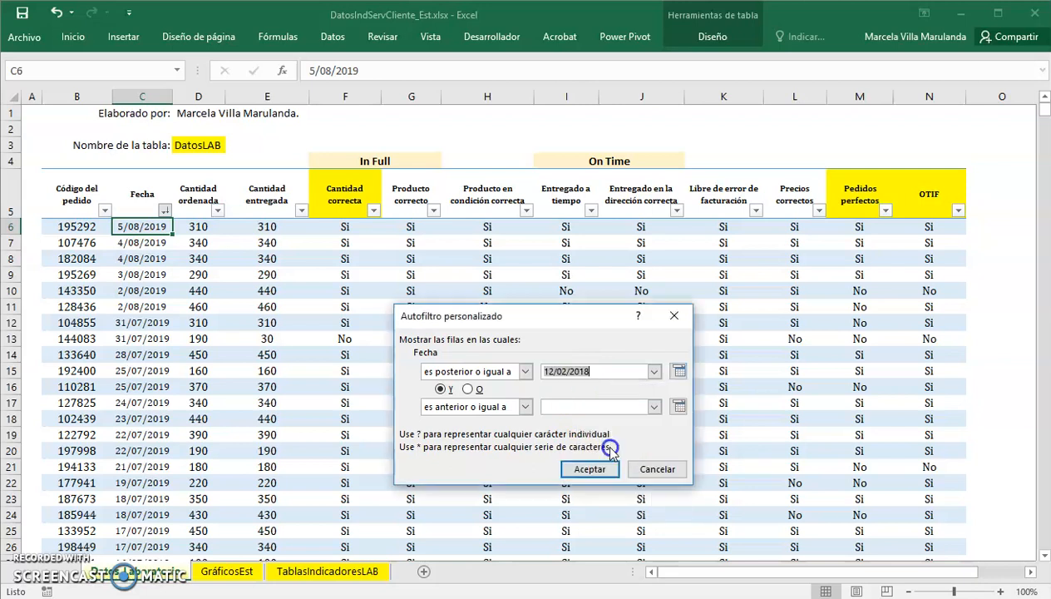
- Set 14/04/2019 as the latest date of the Fecha filter and apply it
{"action": "left_click", "coordinate": [681, 407]}
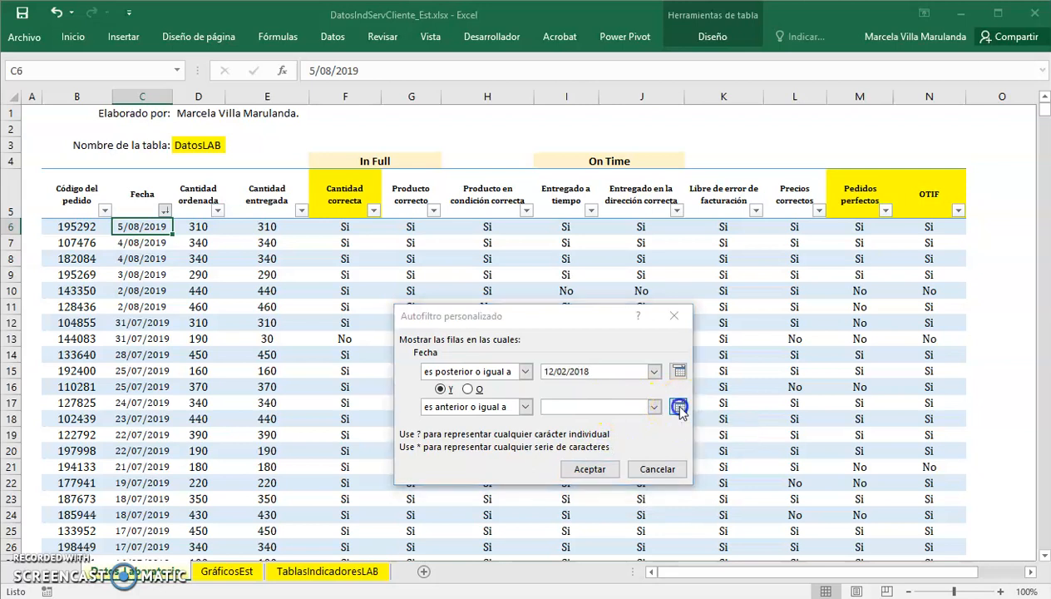
{"action": "double_click", "coordinate": [587, 425]}
{"action": "double_click", "coordinate": [587, 425]}
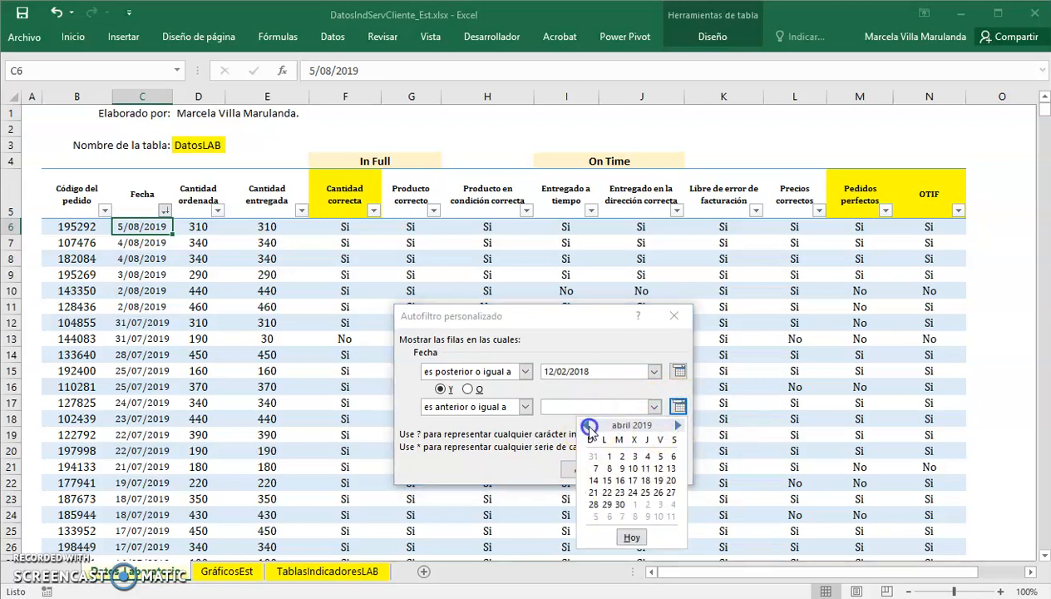
{"action": "left_click", "coordinate": [594, 480]}
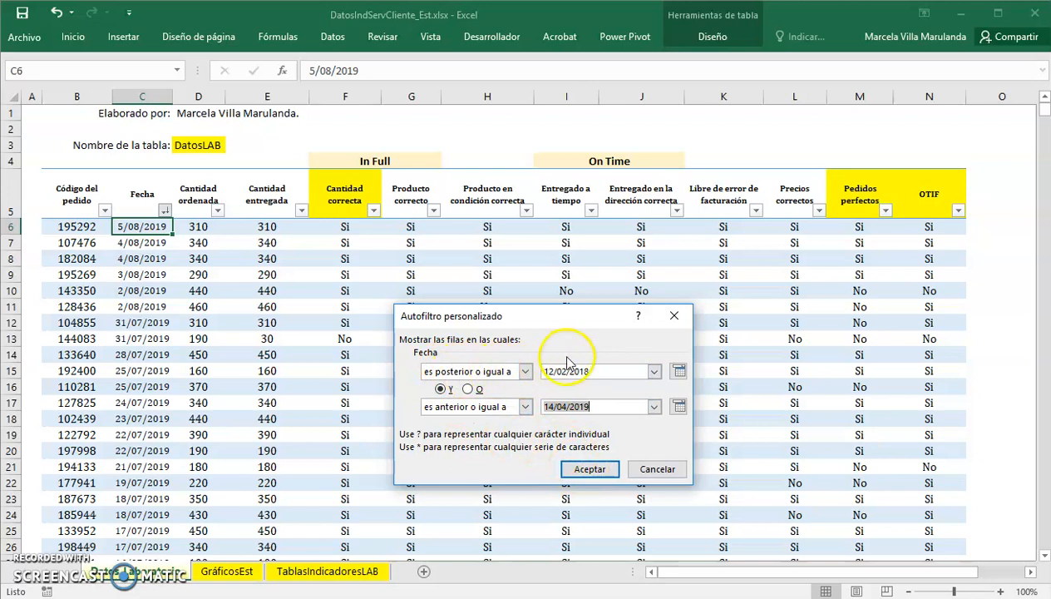
{"action": "left_click", "coordinate": [587, 470]}
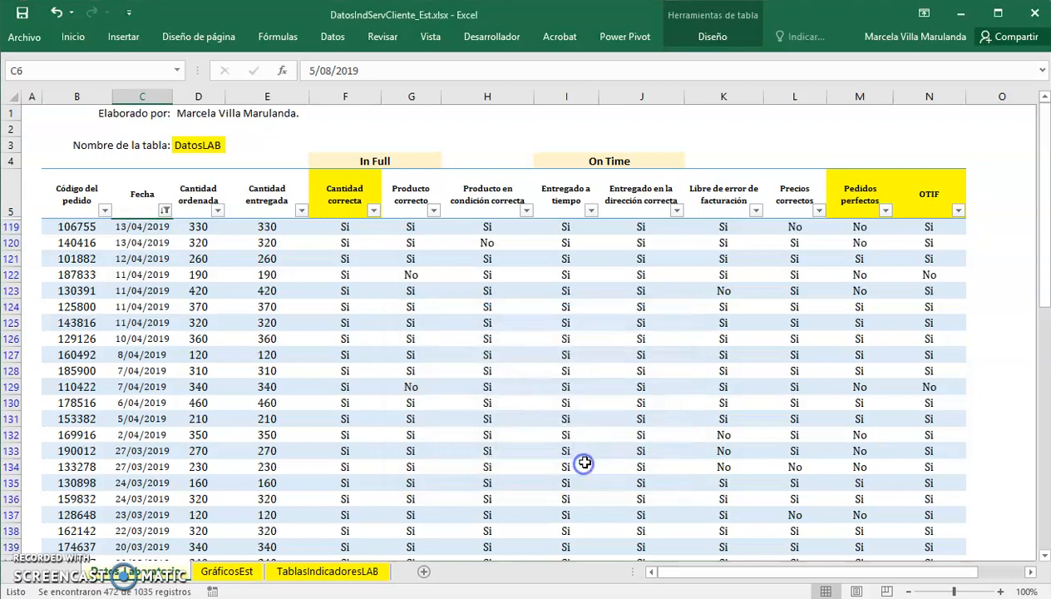
- Select the filtered Fecha entries through the last row to check their range, and return to the start of the sheet
{"action": "left_click", "coordinate": [158, 259]}
{"action": "left_click", "coordinate": [150, 226]}
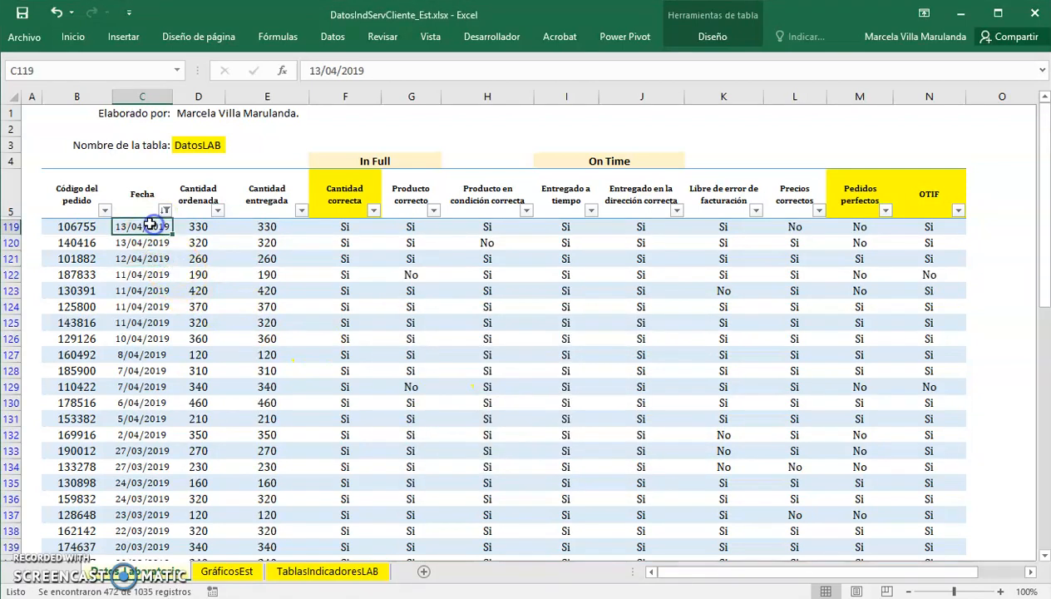
{"action": "key", "text": "ctrl+shift+Down"}
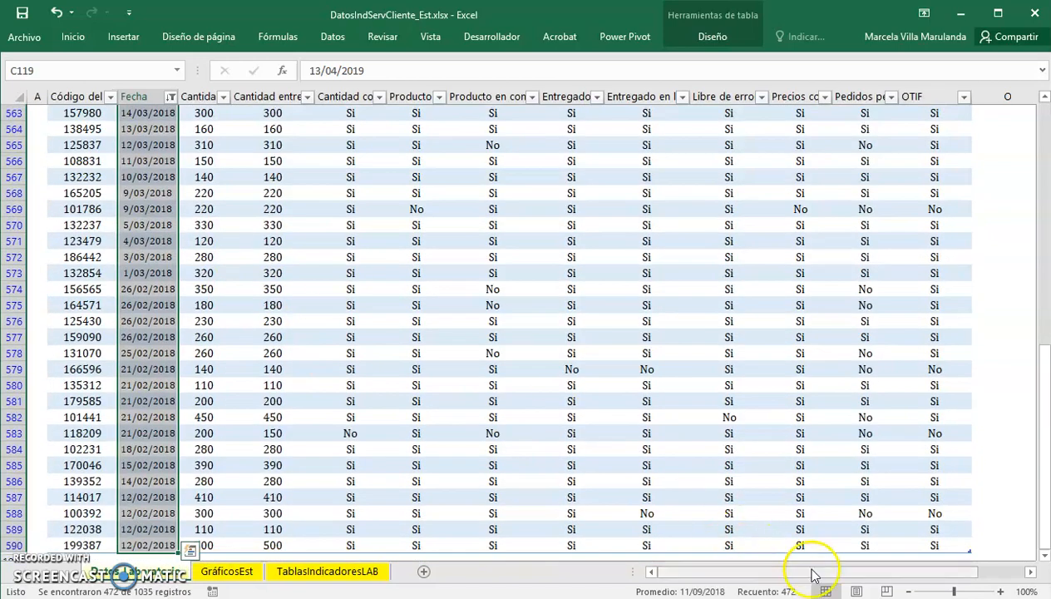
{"action": "left_click", "coordinate": [300, 272]}
{"action": "key", "text": "ctrl+Up"}
{"action": "key", "text": "ctrl+Up"}
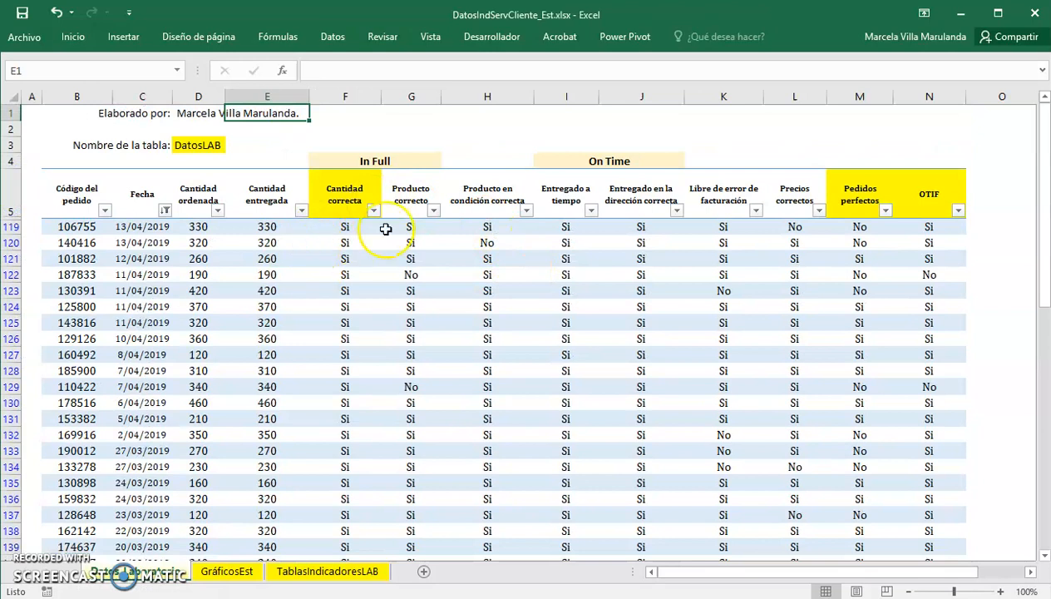
- Inspect several Pedidos perfectos cells in the filtered rows
{"action": "left_click", "coordinate": [860, 260]}
{"action": "left_click", "coordinate": [863, 309]}
{"action": "left_click", "coordinate": [854, 341]}
{"action": "left_click", "coordinate": [862, 368]}
{"action": "left_click", "coordinate": [858, 346]}
{"action": "left_click", "coordinate": [858, 324]}
{"action": "left_click", "coordinate": [858, 304]}
{"action": "left_click", "coordinate": [864, 335]}
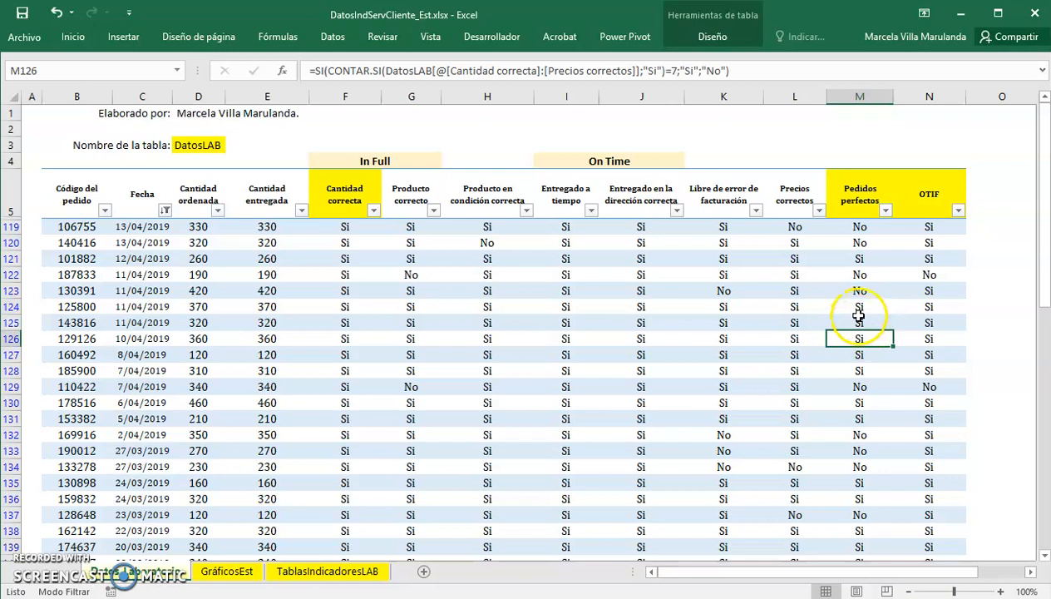
- Select the filtered Pedidos perfectos entries through the last row, and highlight the whole table to review the visible records
{"action": "left_click", "coordinate": [859, 225]}
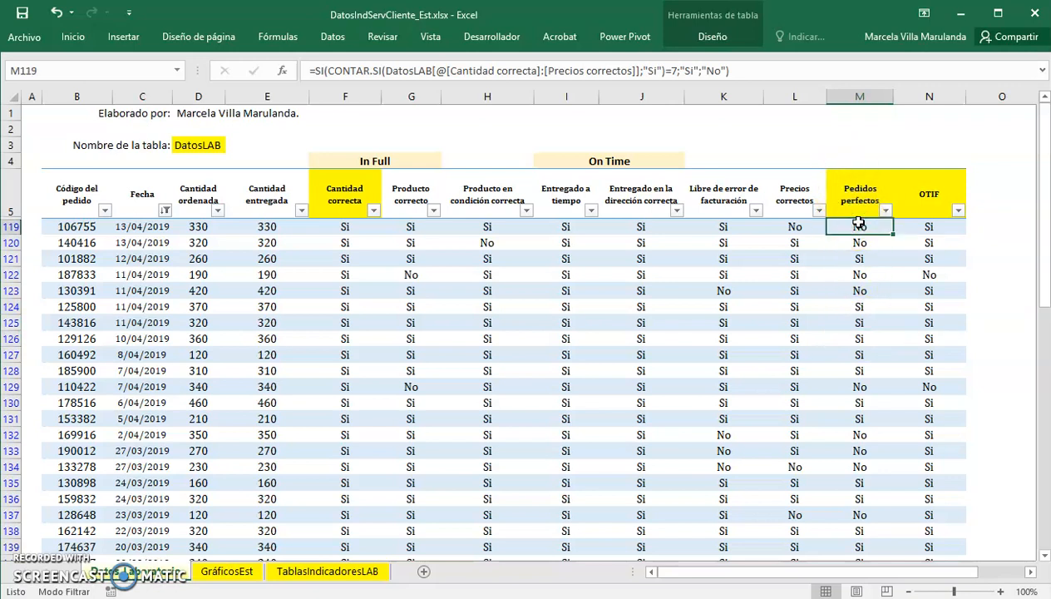
{"action": "key", "text": "ctrl+shift+Down"}
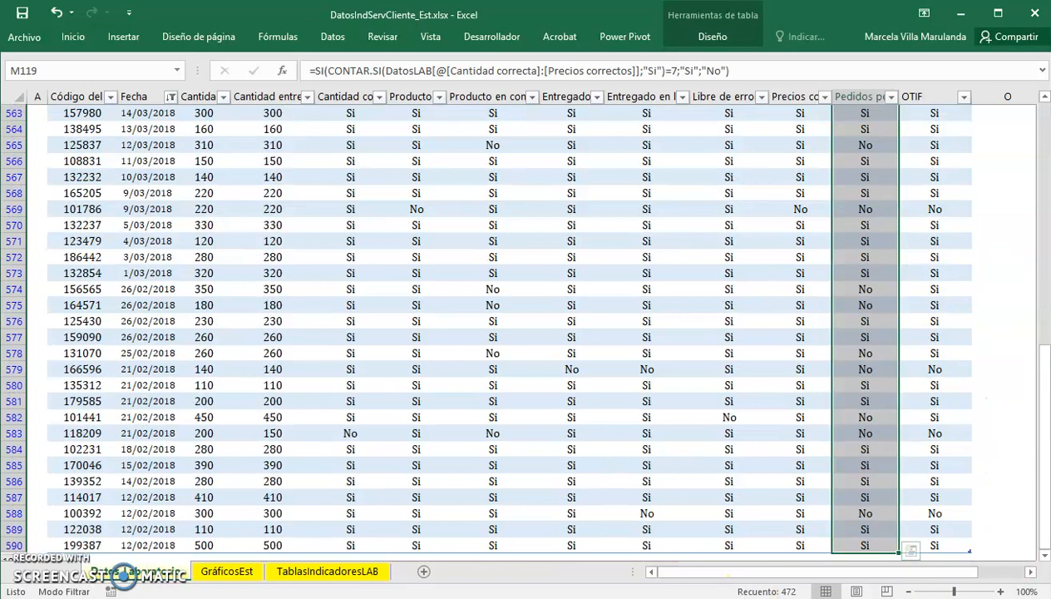
{"action": "left_click", "coordinate": [856, 517]}
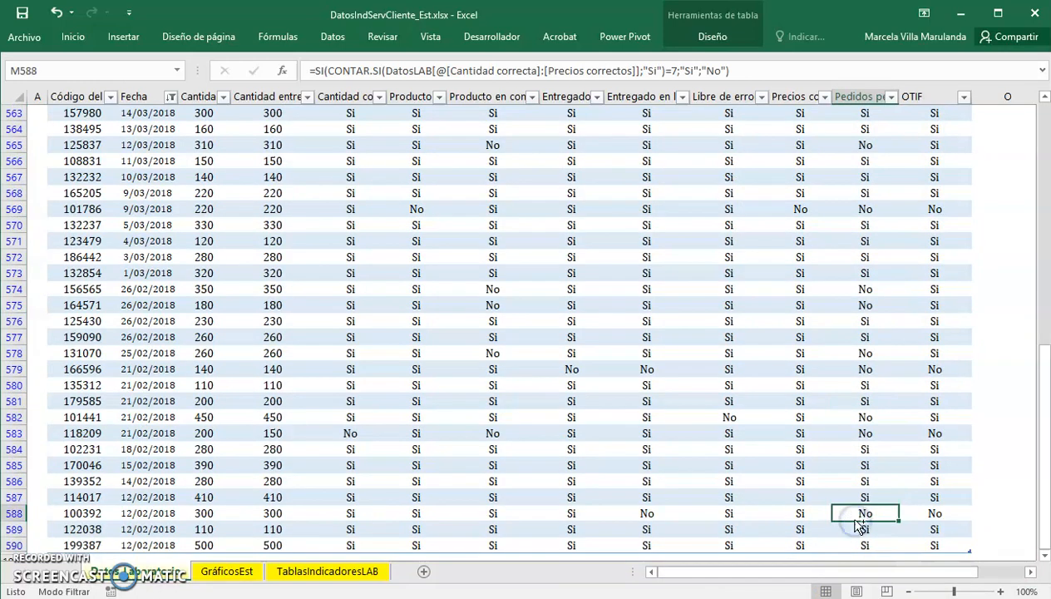
{"action": "key", "text": "ctrl+Up"}
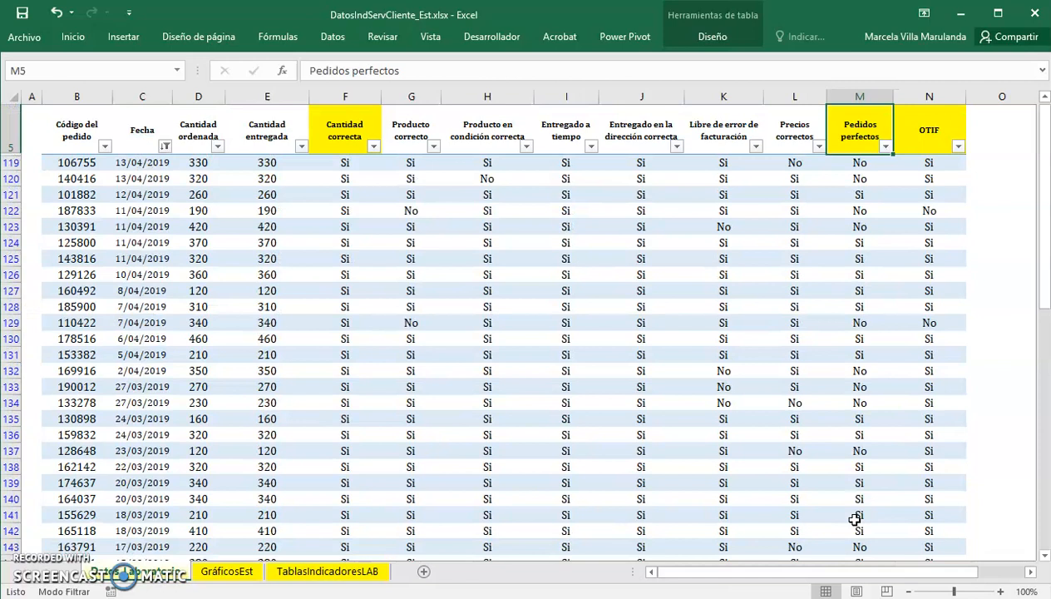
{"action": "scroll", "coordinate": [855, 519], "scroll_direction": "up", "scroll_amount": 2}
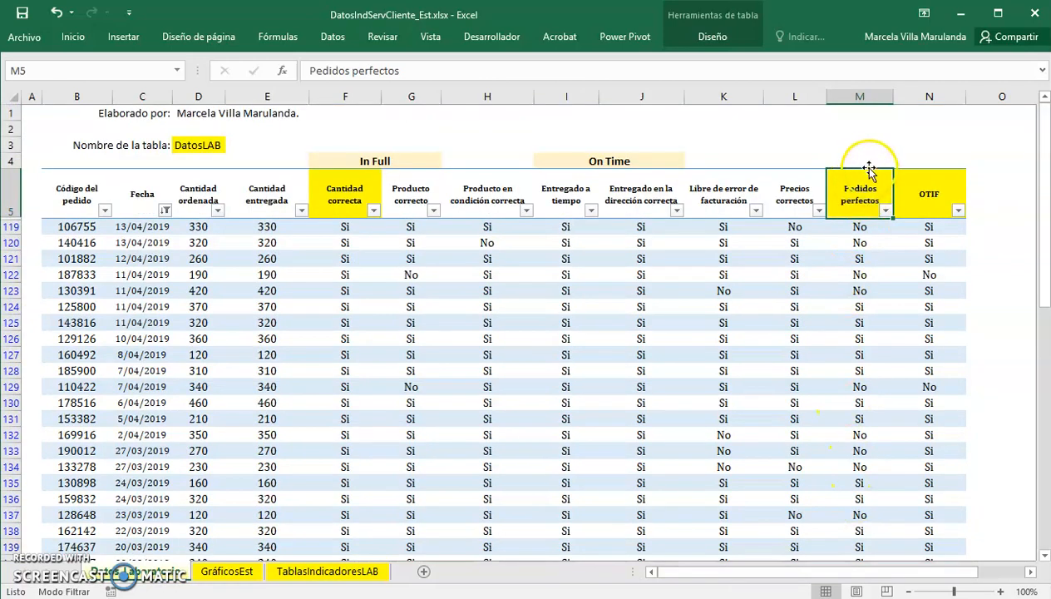
{"action": "key", "text": "ctrl+shift+8"}
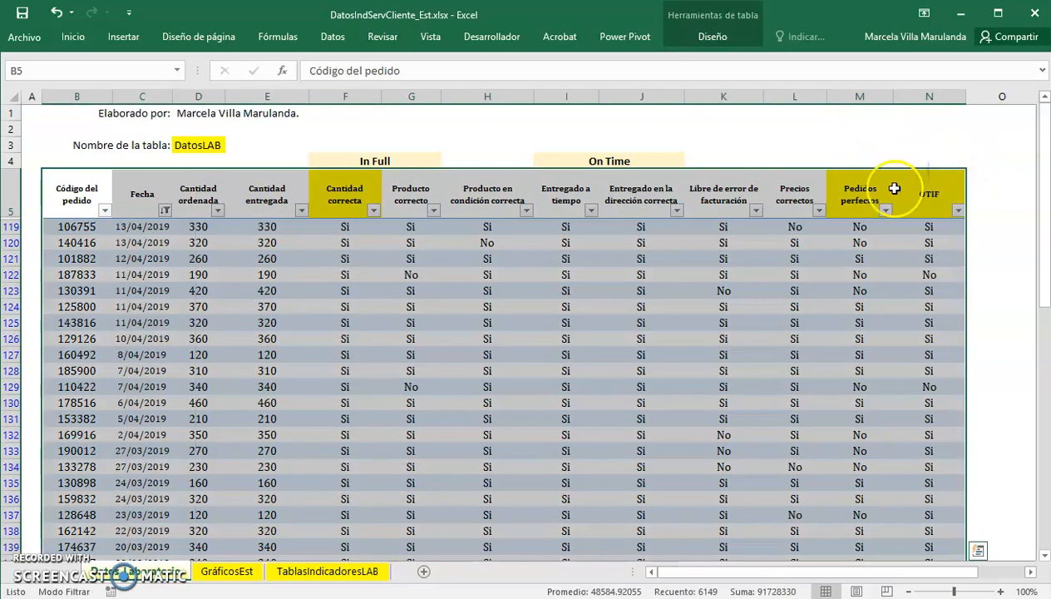
{"action": "left_click", "coordinate": [326, 186]}
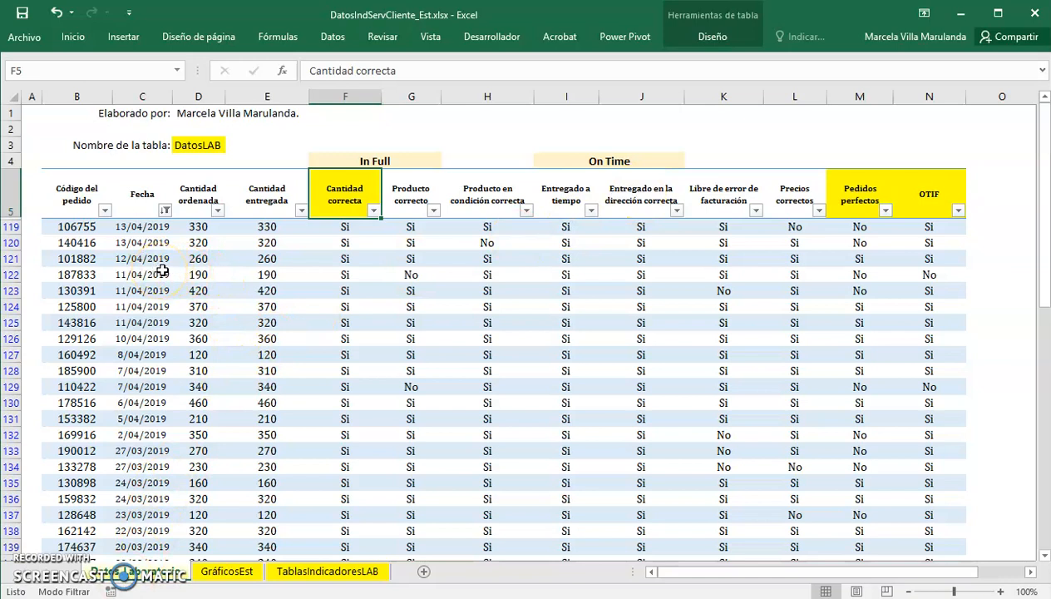
- Clear the date filter from the Fecha column
{"action": "left_click", "coordinate": [164, 209]}
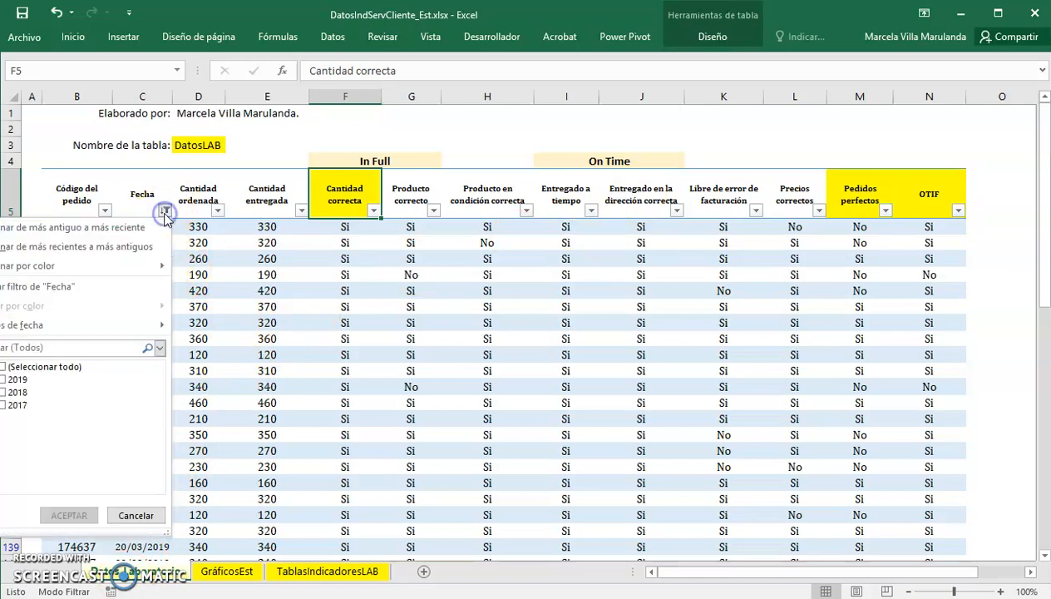
{"action": "left_click", "coordinate": [65, 292]}
{"action": "left_click", "coordinate": [142, 336]}
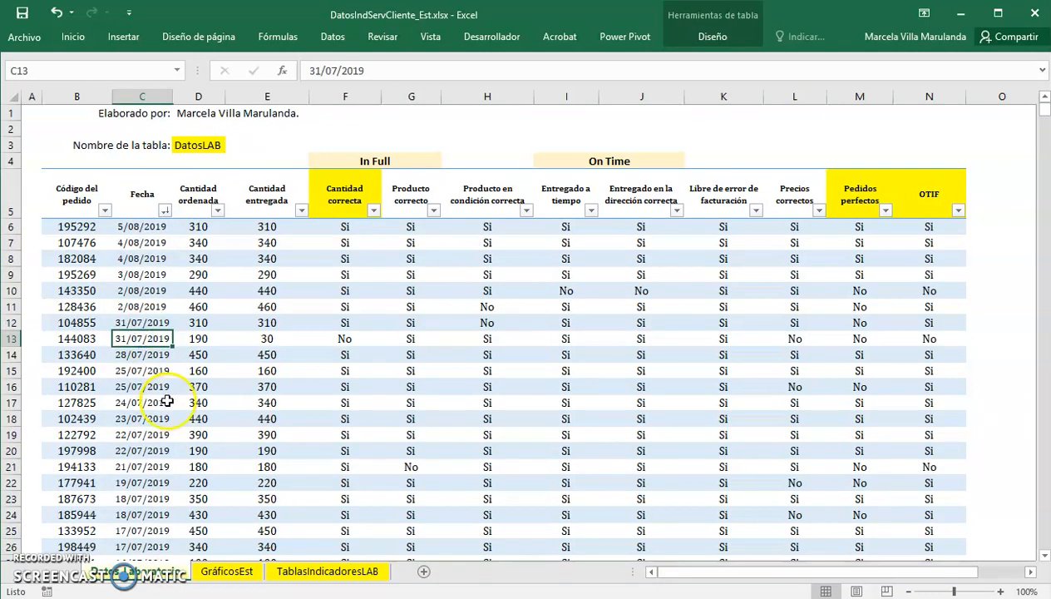
- Examine the Pedidos perfectos result cell and start date on the GráficosEst sheet, comparing them with the source table on Datos_Laboratorio
{"action": "left_click", "coordinate": [227, 571]}
{"action": "left_click", "coordinate": [215, 244]}
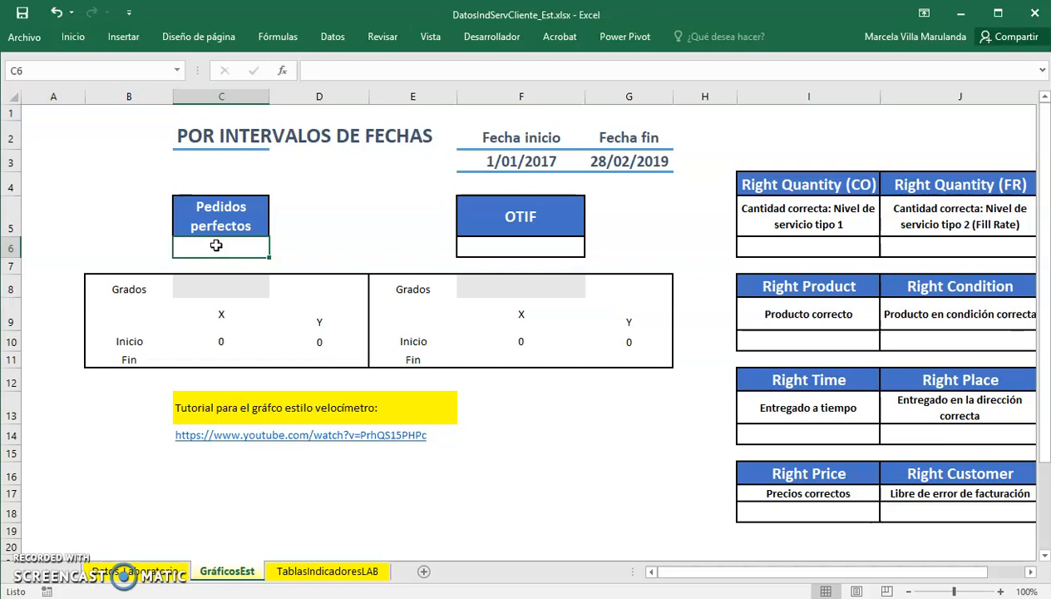
{"action": "left_click", "coordinate": [518, 209]}
{"action": "left_click", "coordinate": [521, 157]}
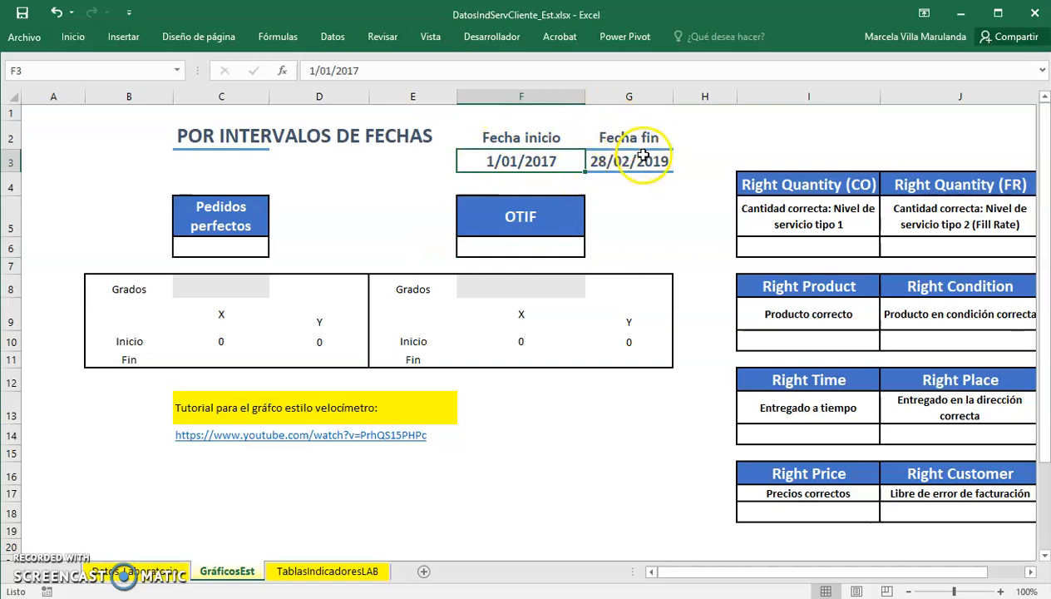
{"action": "left_click", "coordinate": [220, 246]}
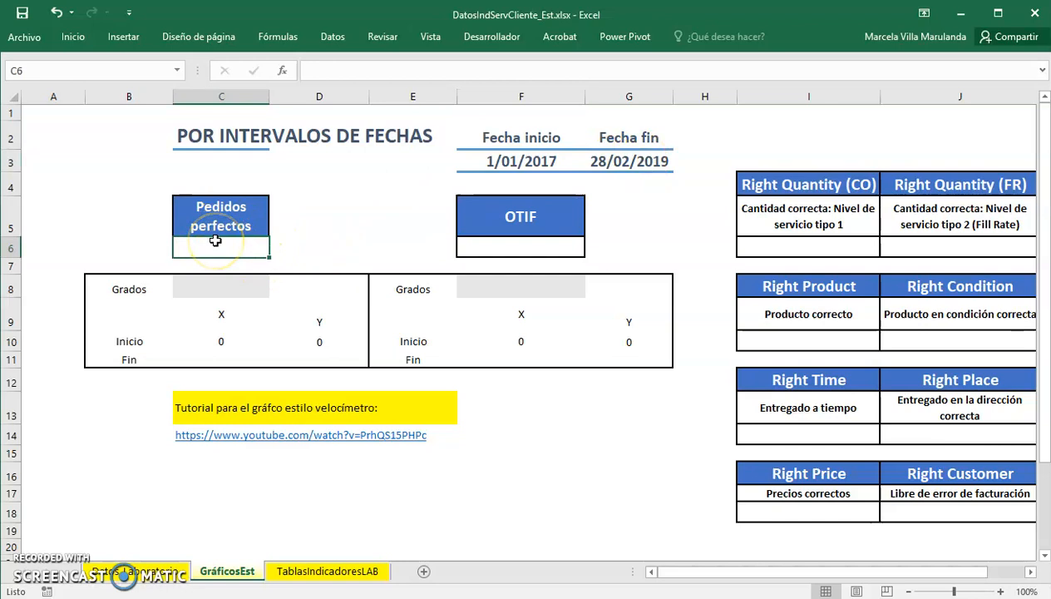
{"action": "left_click", "coordinate": [148, 572]}
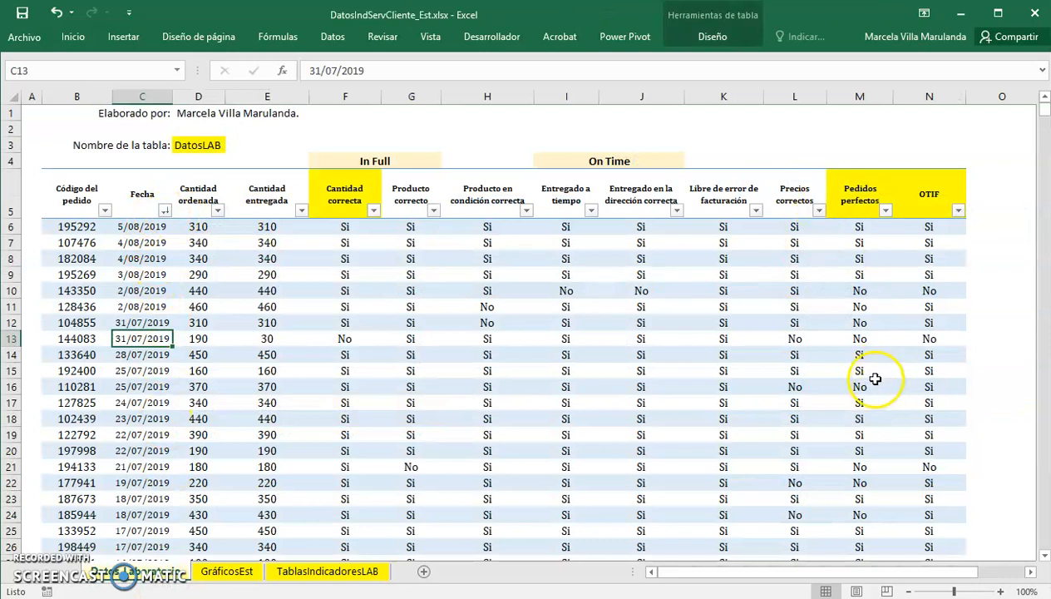
{"action": "left_click", "coordinate": [229, 576]}
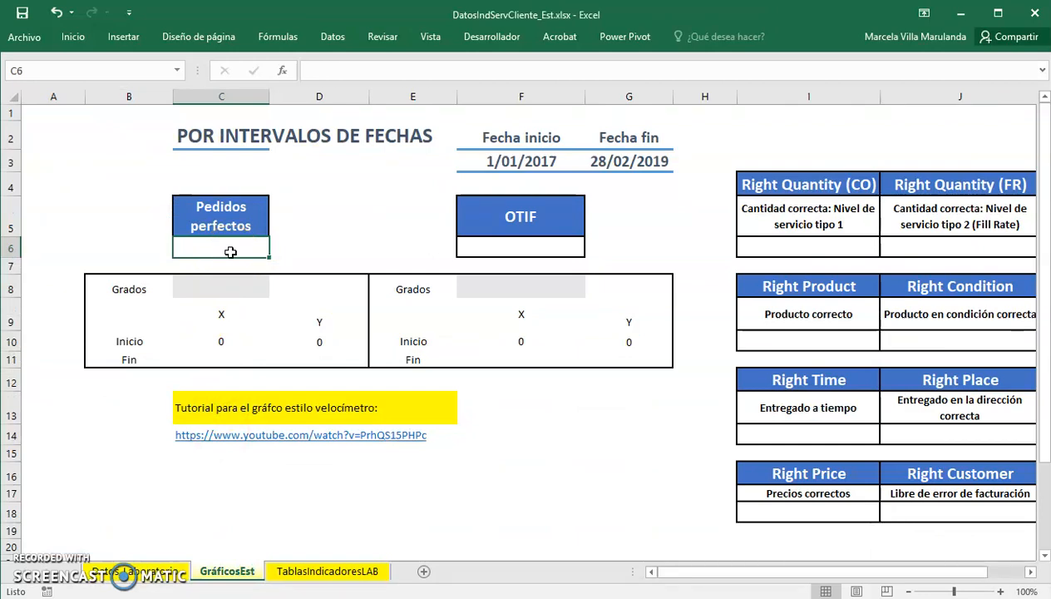
- Review the Fecha inicio and Fecha fin cells that bound the interval for the Pedidos perfectos indicator
{"action": "left_click", "coordinate": [486, 160]}
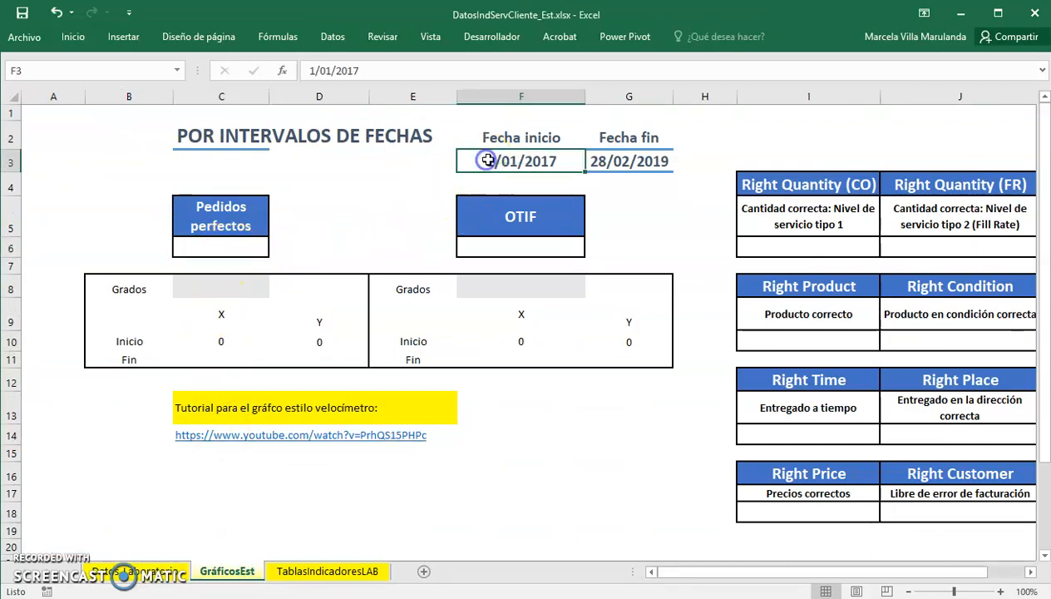
{"action": "left_click", "coordinate": [615, 163]}
{"action": "left_click", "coordinate": [525, 160]}
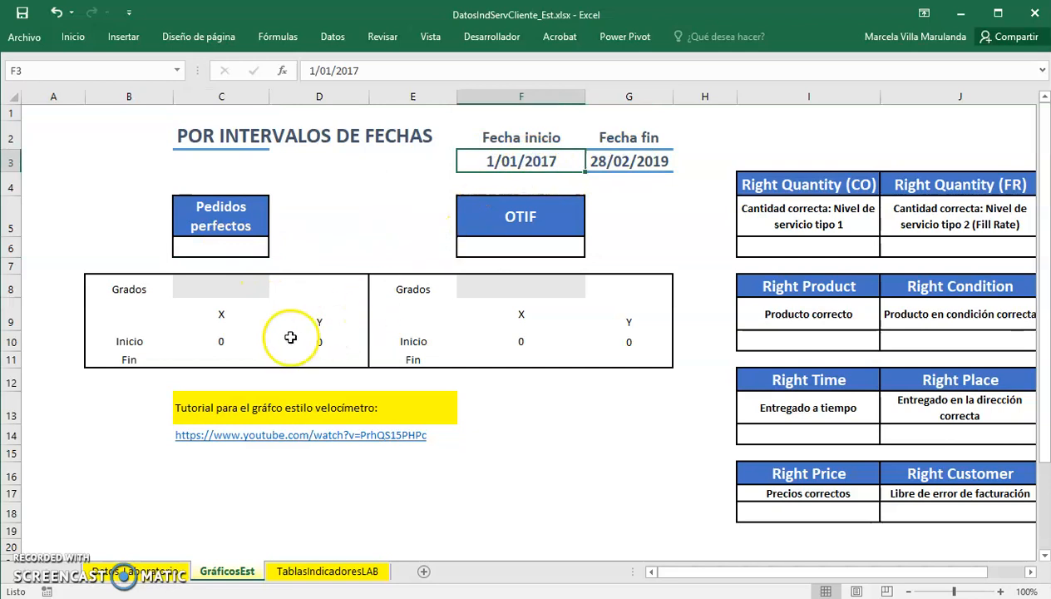
{"action": "left_click", "coordinate": [233, 248]}
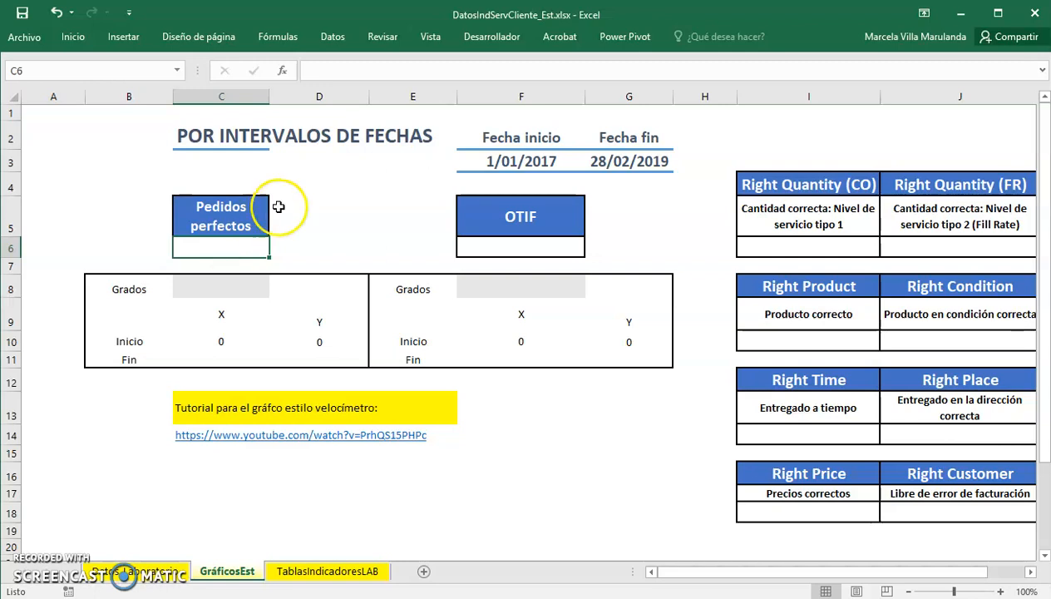
{"action": "left_click", "coordinate": [537, 165]}
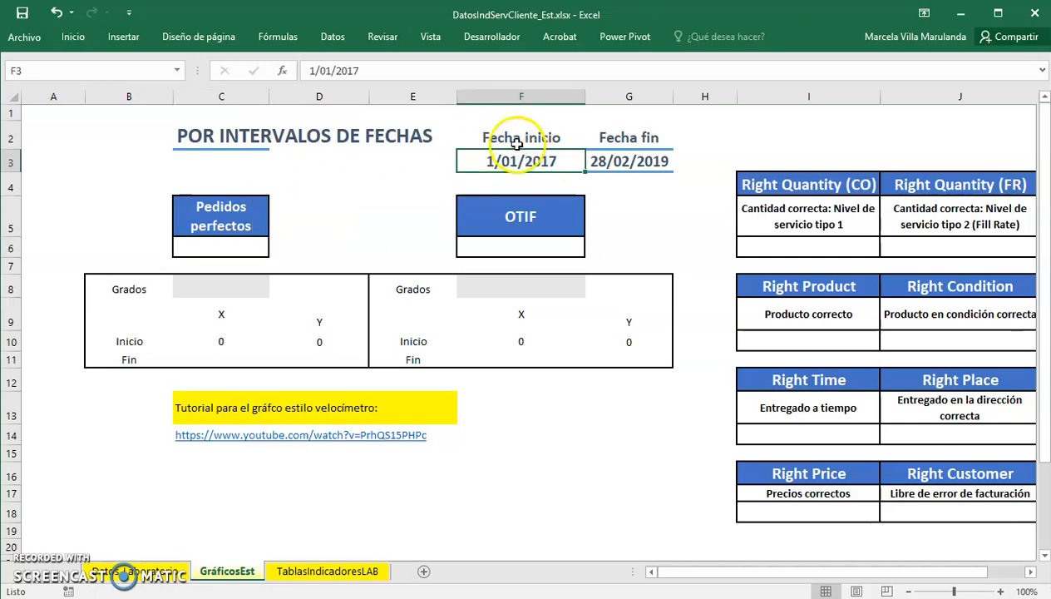
{"action": "left_click", "coordinate": [632, 163]}
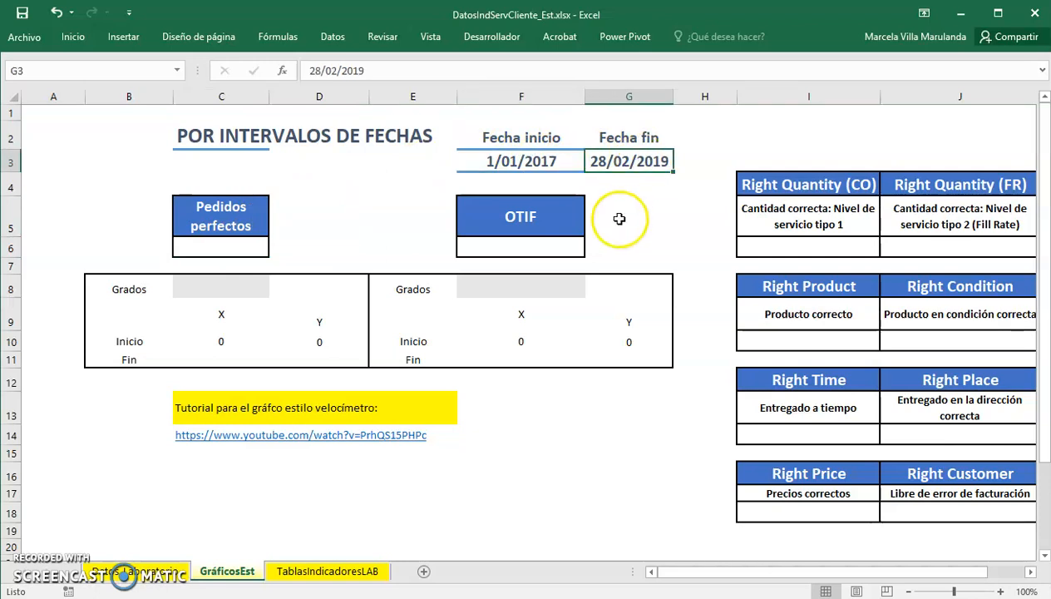
- Start a CONTAR.SI.CONJUNTO formula in the Pedidos perfectos cell C6 and open its function arguments beside the cell
{"action": "left_click", "coordinate": [218, 250]}
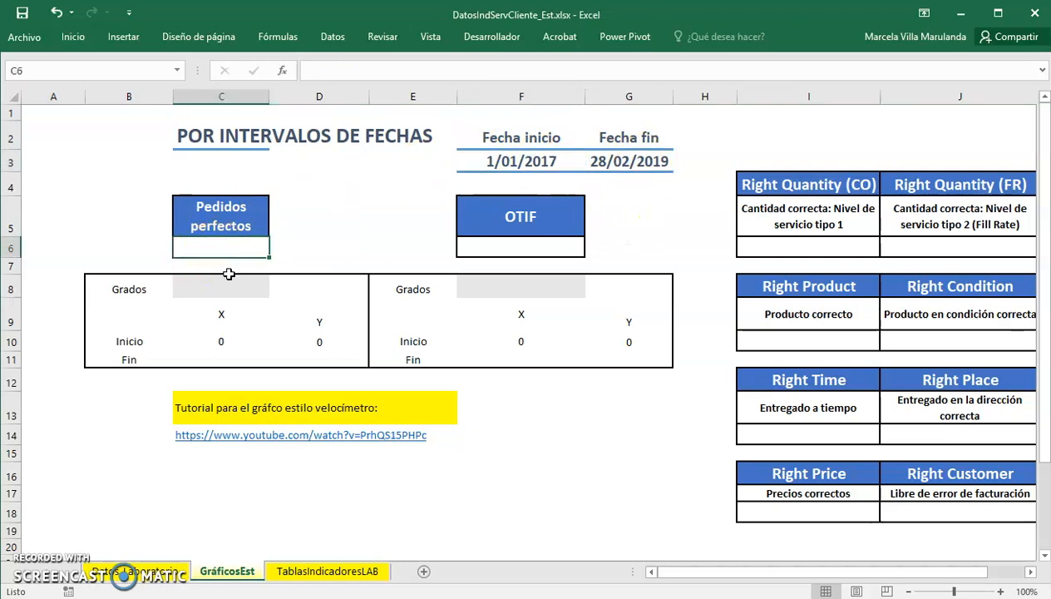
{"action": "type", "text": "="}
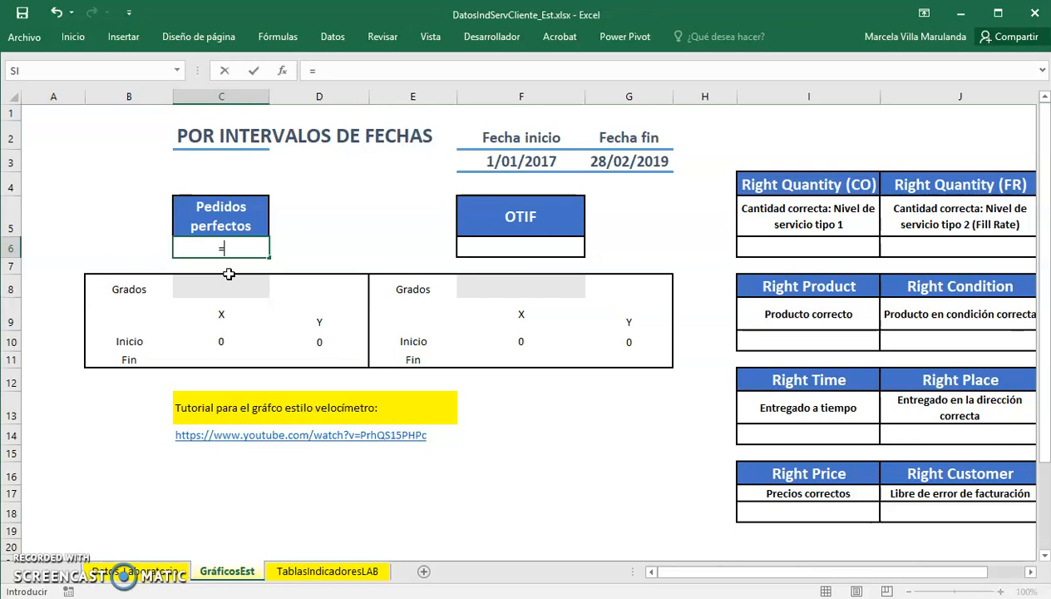
{"action": "type", "text": "contar"}
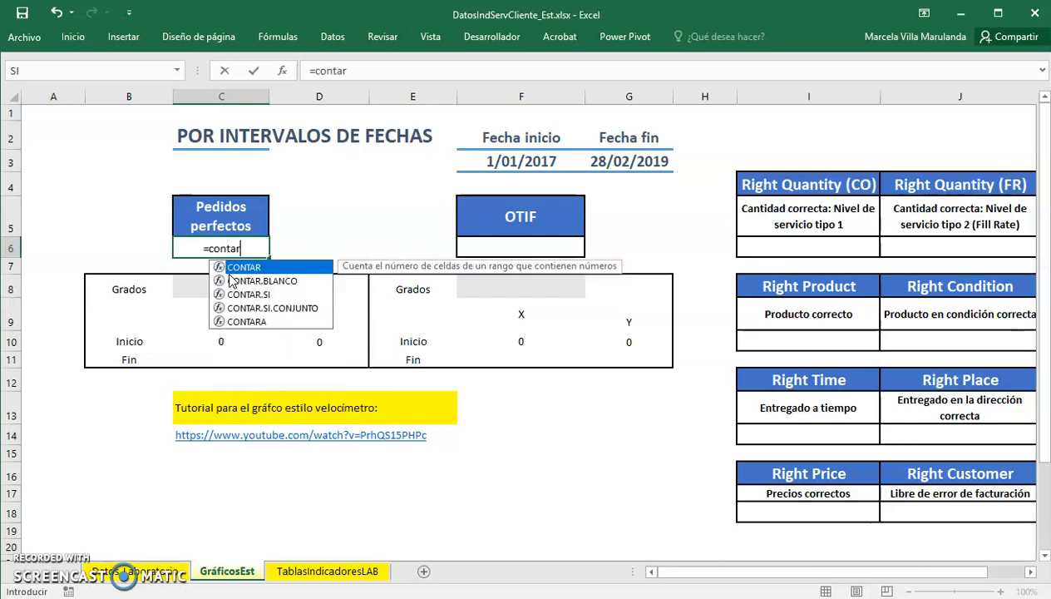
{"action": "type", "text": ".si."}
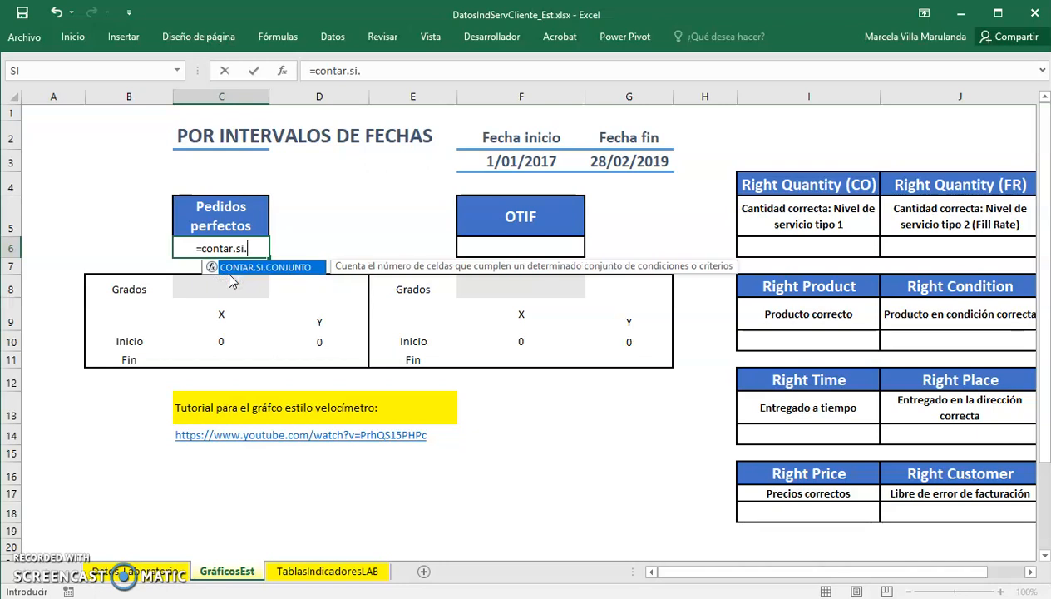
{"action": "key", "text": "Tab"}
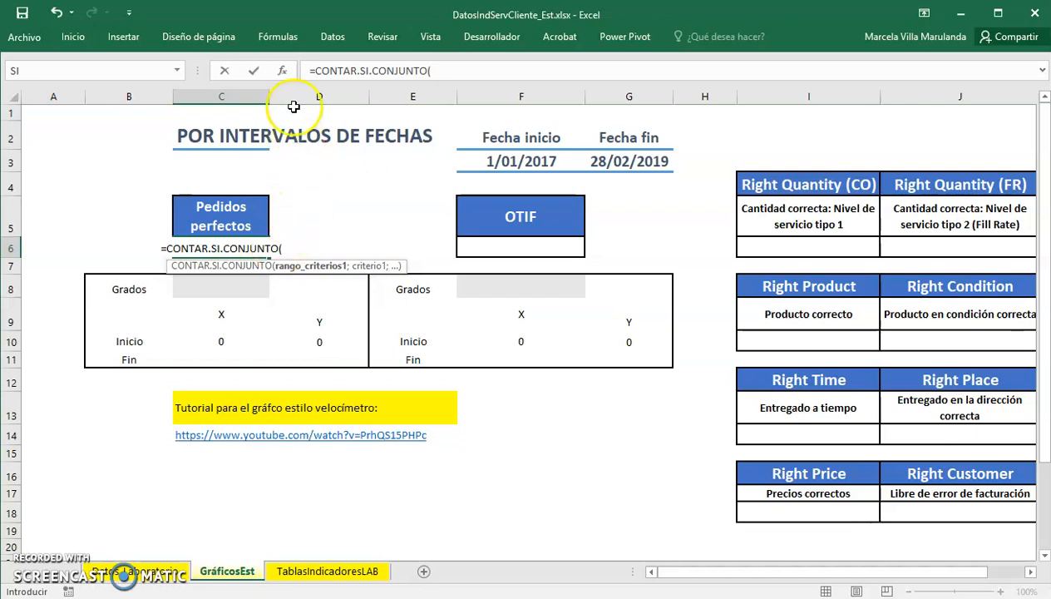
{"action": "left_click", "coordinate": [283, 73]}
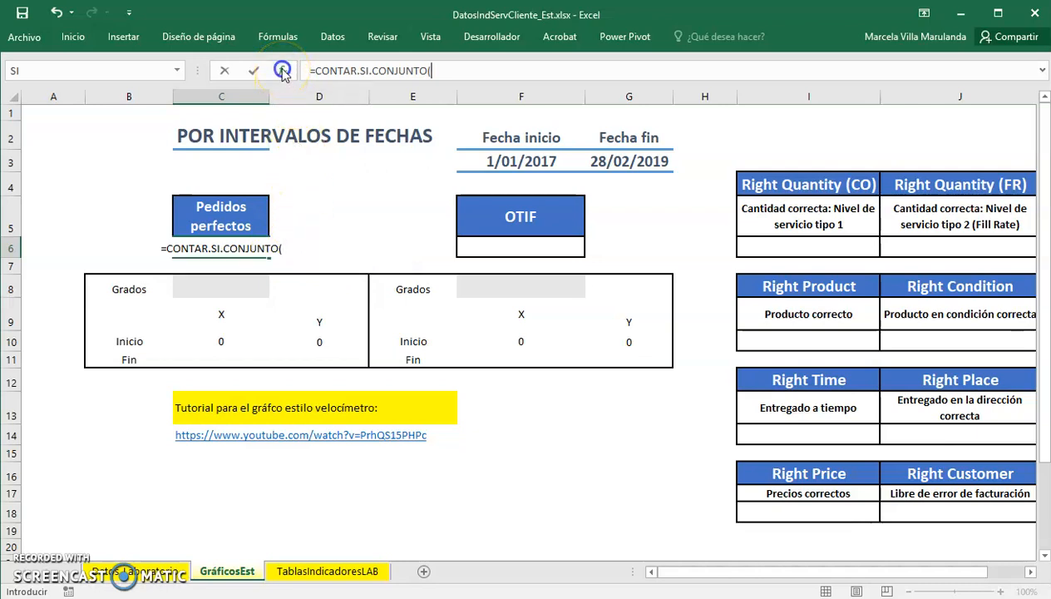
{"action": "left_click_drag", "start_coordinate": [497, 276], "coordinate": [586, 206]}
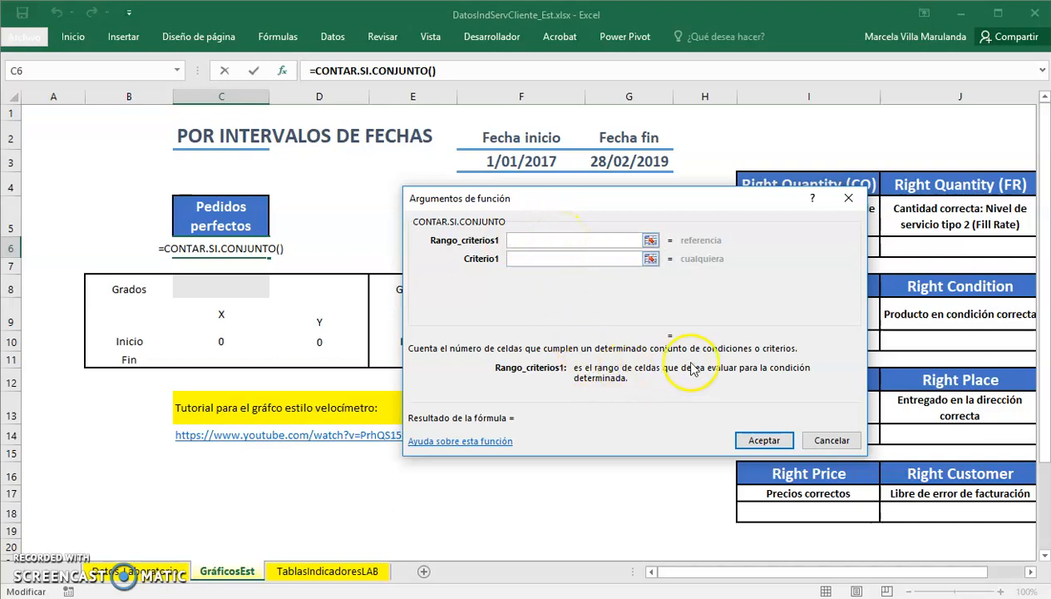
- Examine the additional criteria range and criterion fields that CONTAR.SI.CONJUNTO offers
{"action": "left_click", "coordinate": [540, 263]}
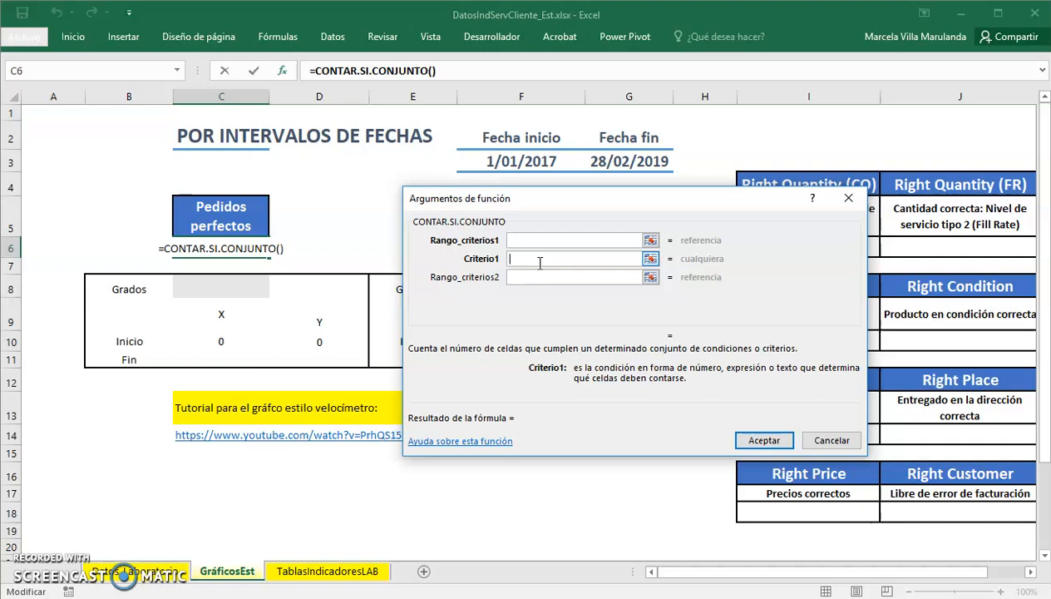
{"action": "left_click", "coordinate": [529, 277]}
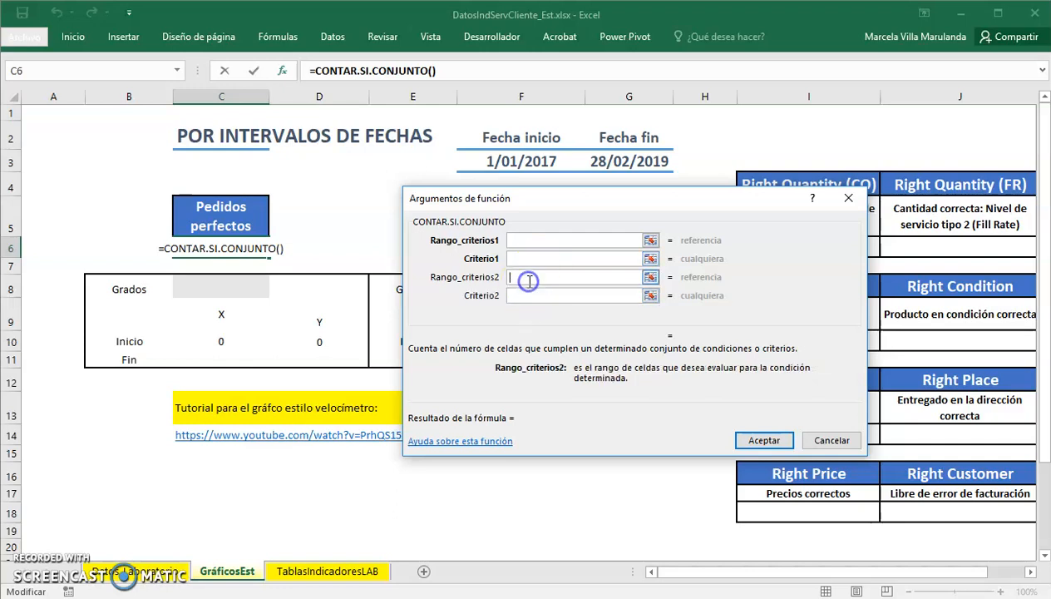
{"action": "left_click", "coordinate": [529, 294]}
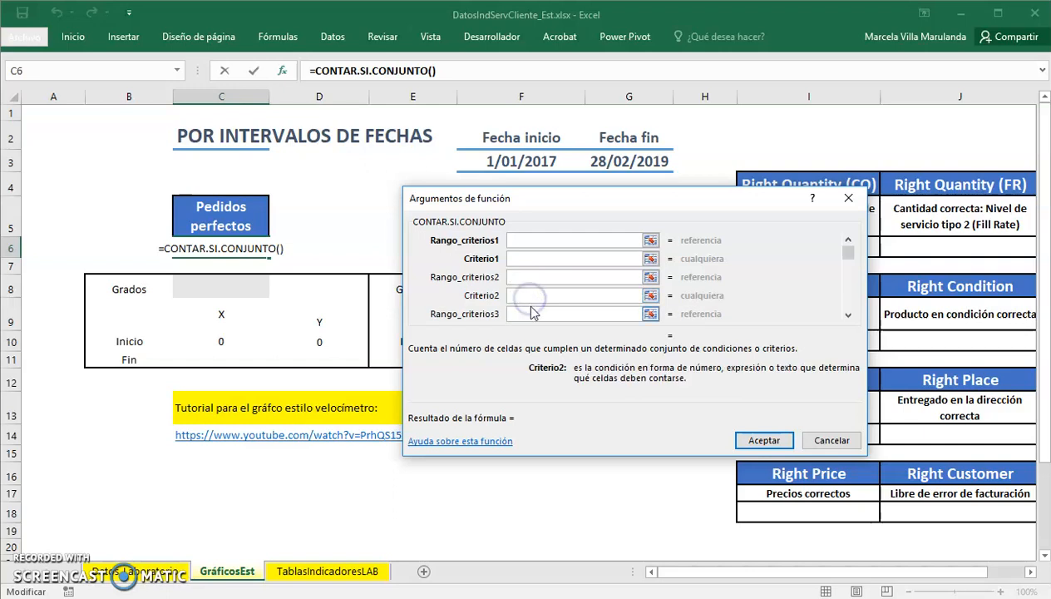
{"action": "left_click", "coordinate": [848, 314]}
{"action": "left_click", "coordinate": [847, 314]}
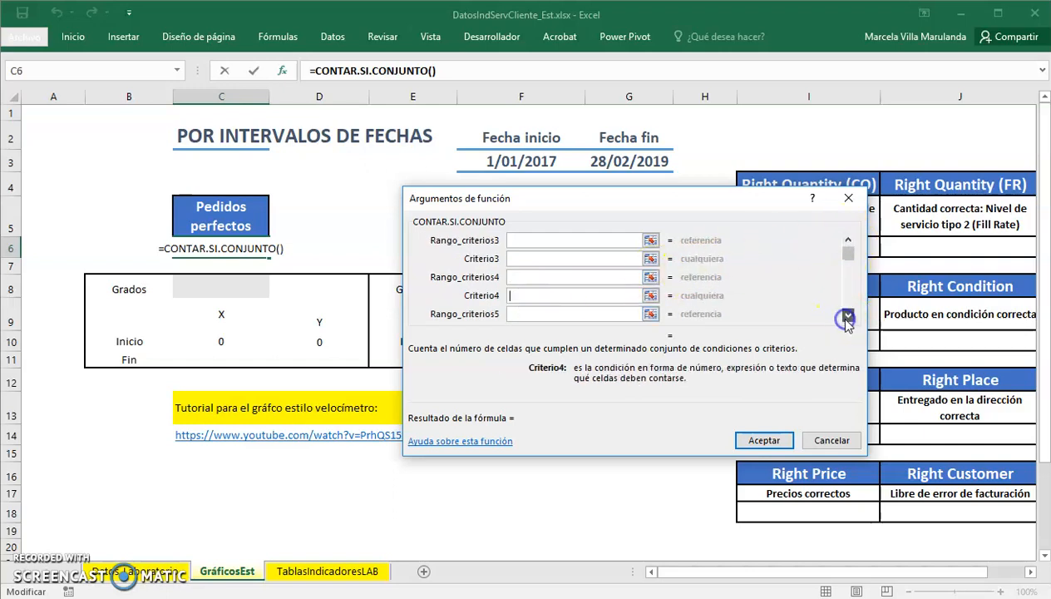
{"action": "left_click", "coordinate": [847, 240]}
{"action": "left_click", "coordinate": [847, 241]}
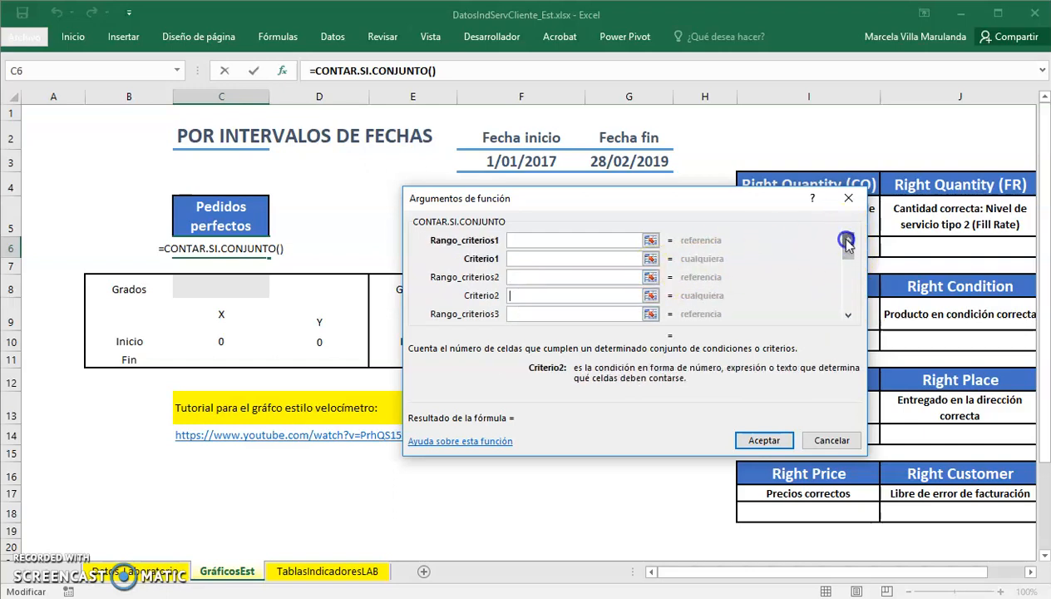
- Set the first criteria range to DatosLAB[Pedidos perfectos] from the Datos_Laboratorio sheet, with "Si" as its criterion
{"action": "left_click", "coordinate": [594, 242]}
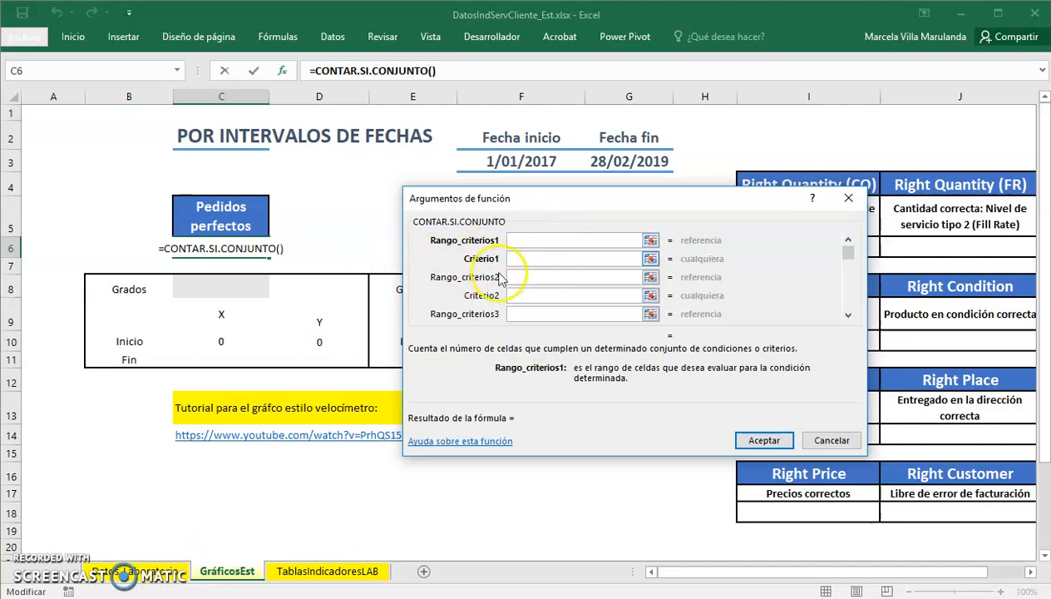
{"action": "left_click", "coordinate": [133, 574]}
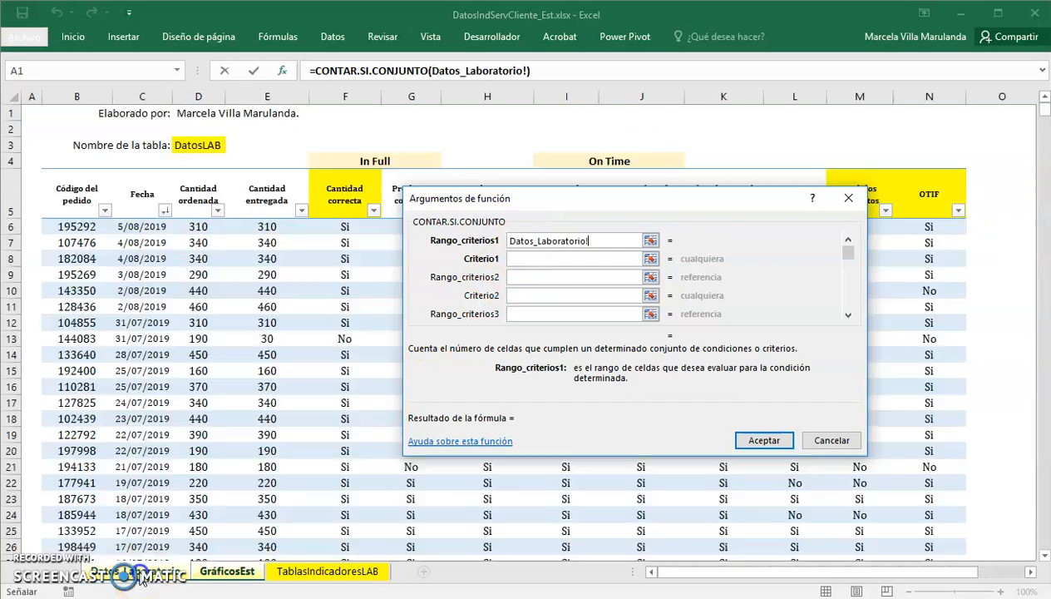
{"action": "left_click_drag", "start_coordinate": [595, 206], "coordinate": [416, 294]}
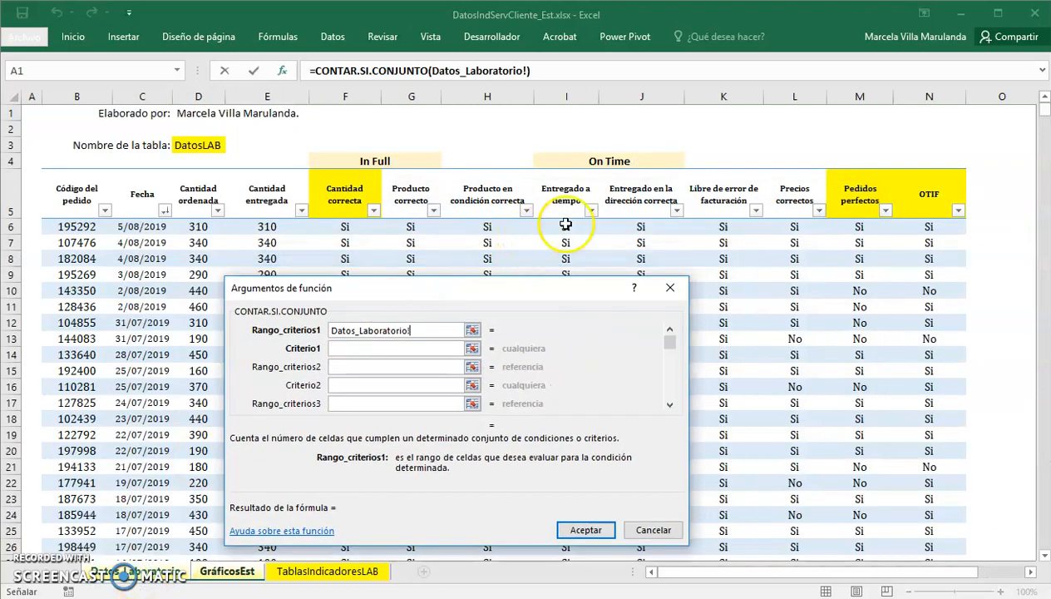
{"action": "left_click", "coordinate": [850, 168]}
{"action": "left_click", "coordinate": [861, 166]}
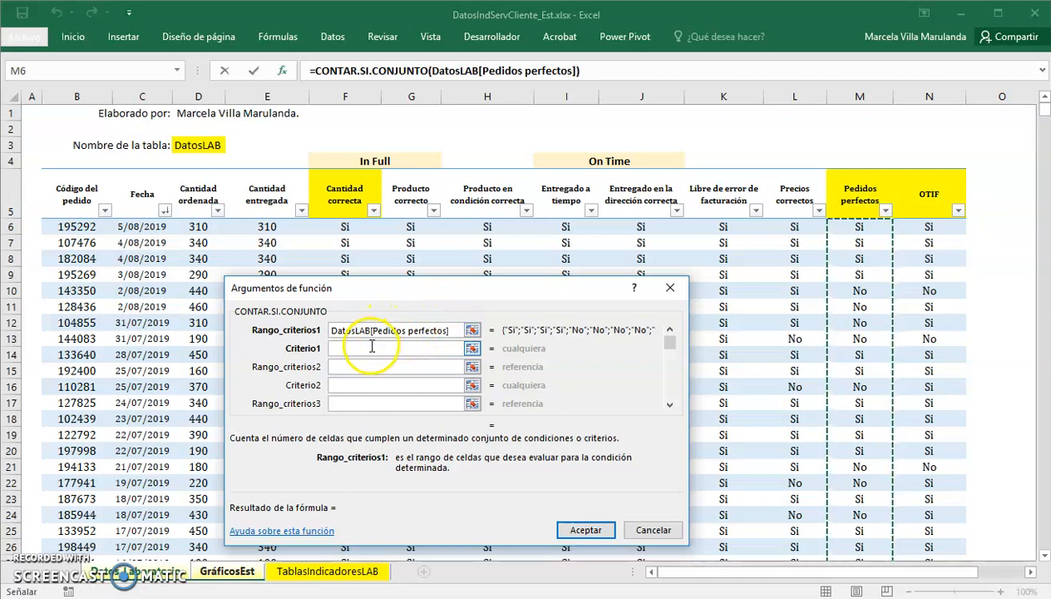
{"action": "left_click", "coordinate": [372, 348]}
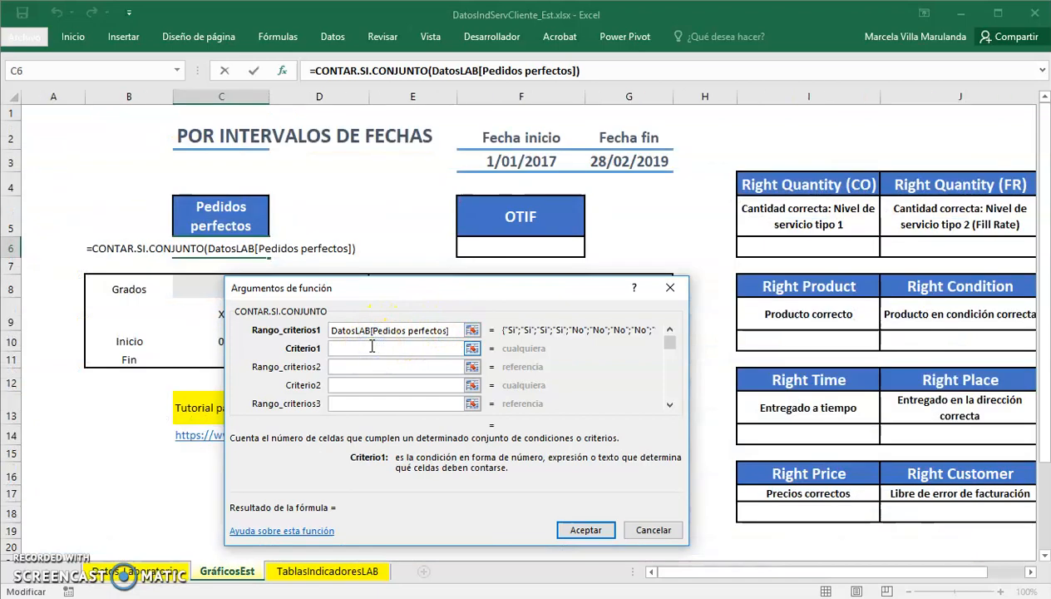
{"action": "type", "text": "\"S"}
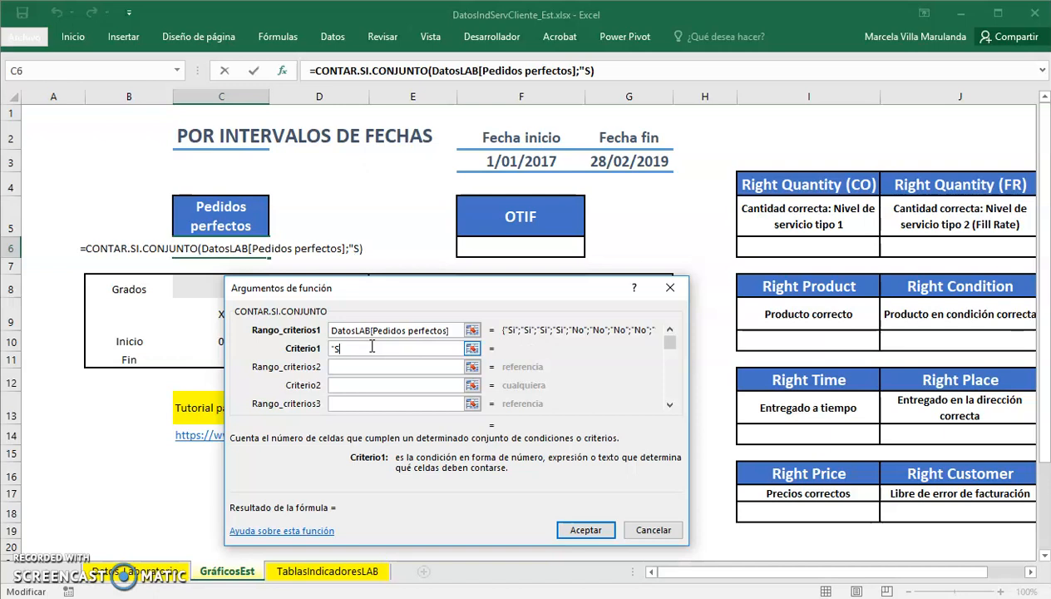
{"action": "type", "text": "i\""}
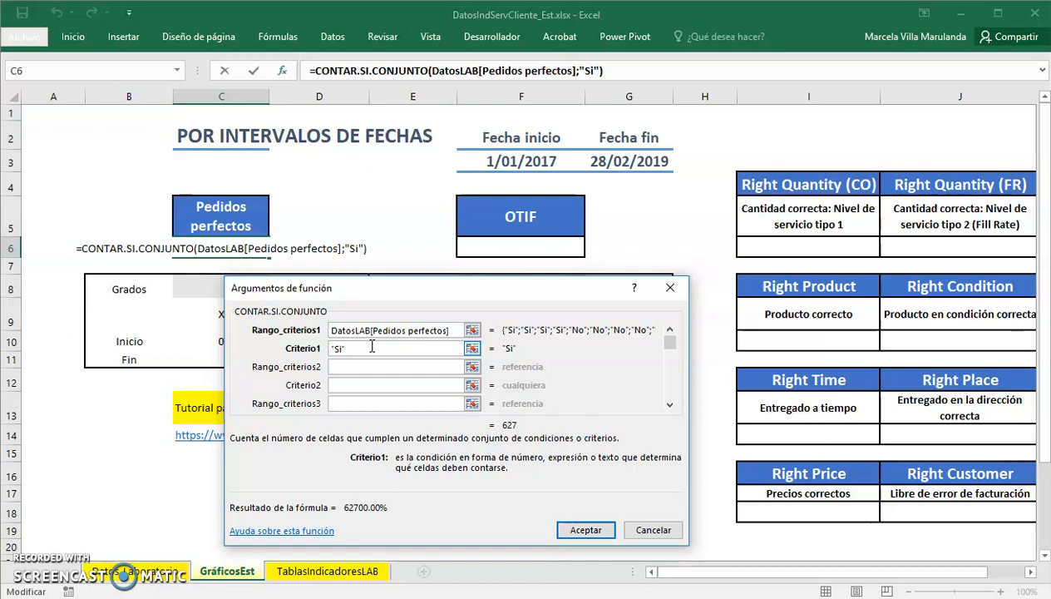
- Set the second criteria range to the Fecha column of the DatosLAB table on the Datos_Laboratorio sheet
{"action": "left_click", "coordinate": [378, 367]}
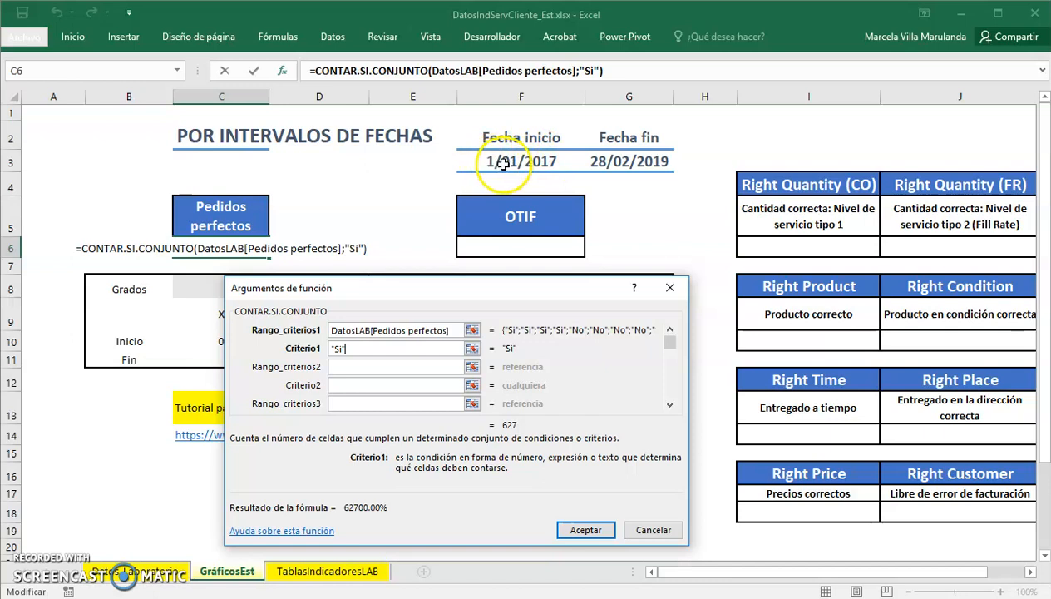
{"action": "left_click", "coordinate": [353, 366]}
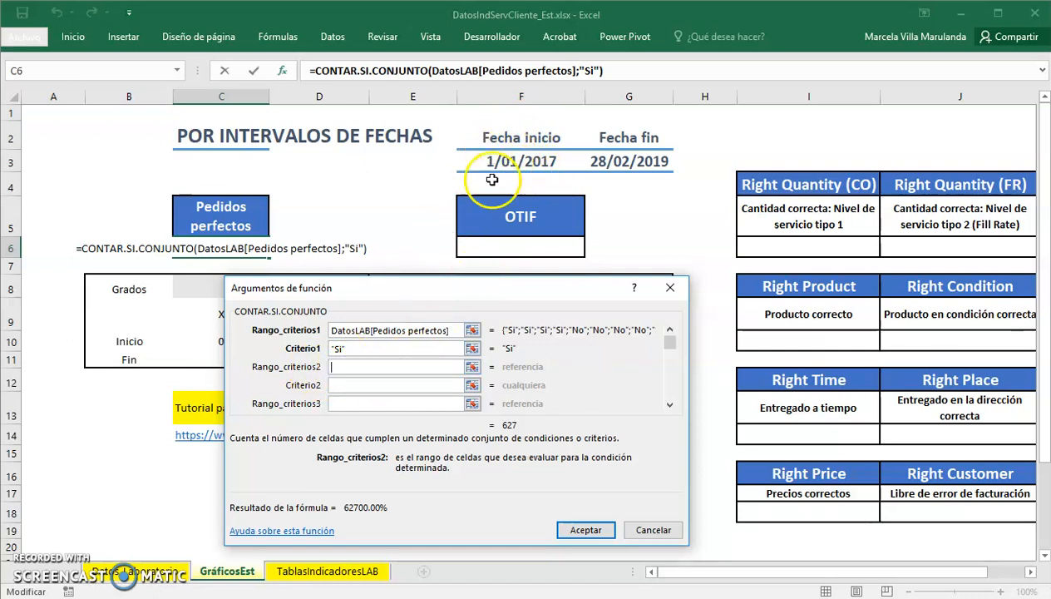
{"action": "left_click", "coordinate": [141, 575]}
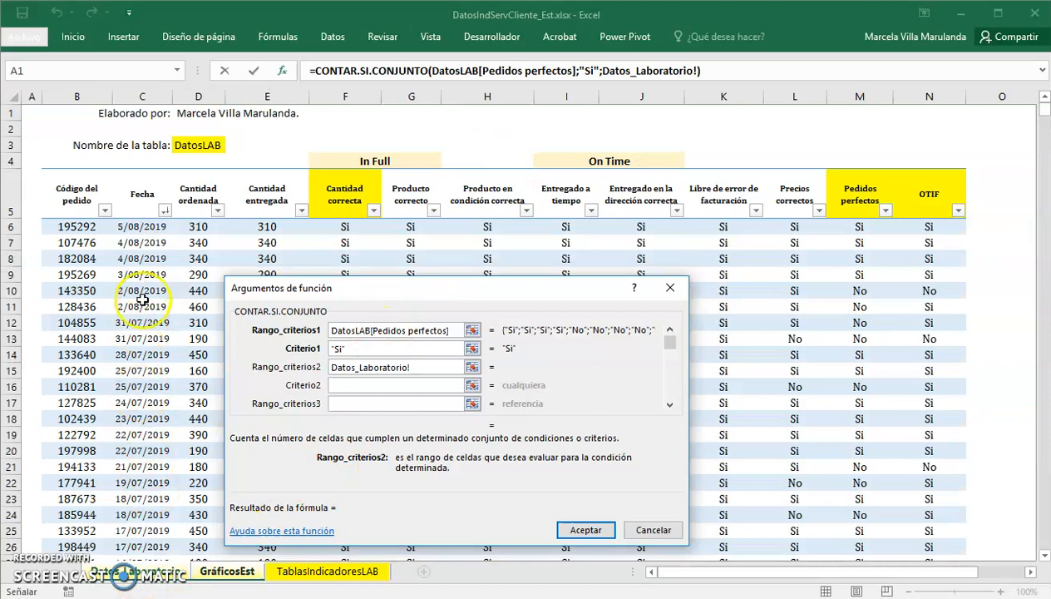
{"action": "left_click", "coordinate": [143, 169]}
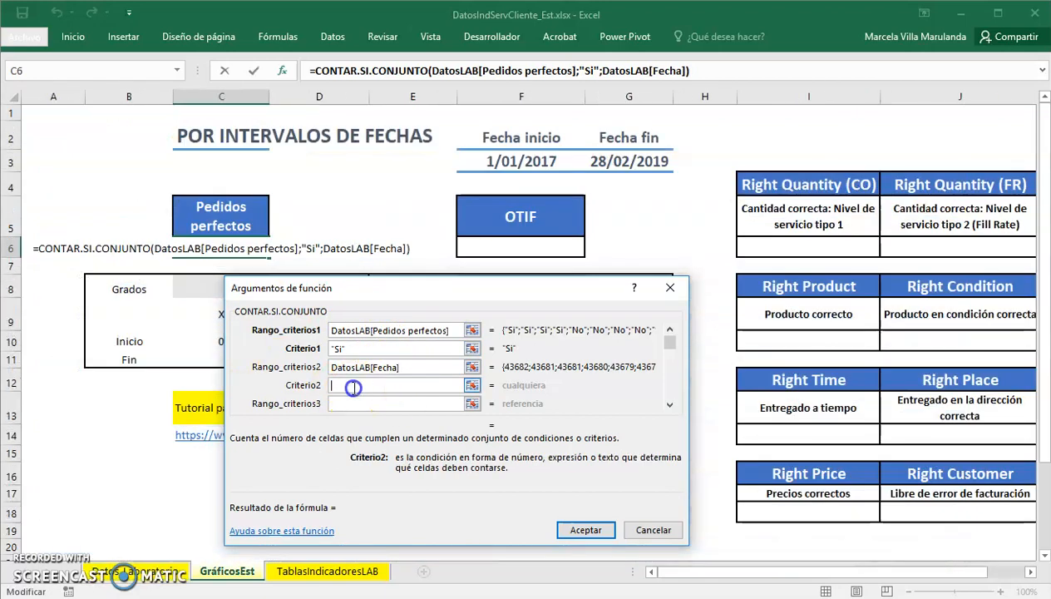
- Set the second criterion to ">="&$F$3, with an absolute reference to the Fecha inicio cell
{"action": "left_click", "coordinate": [355, 387]}
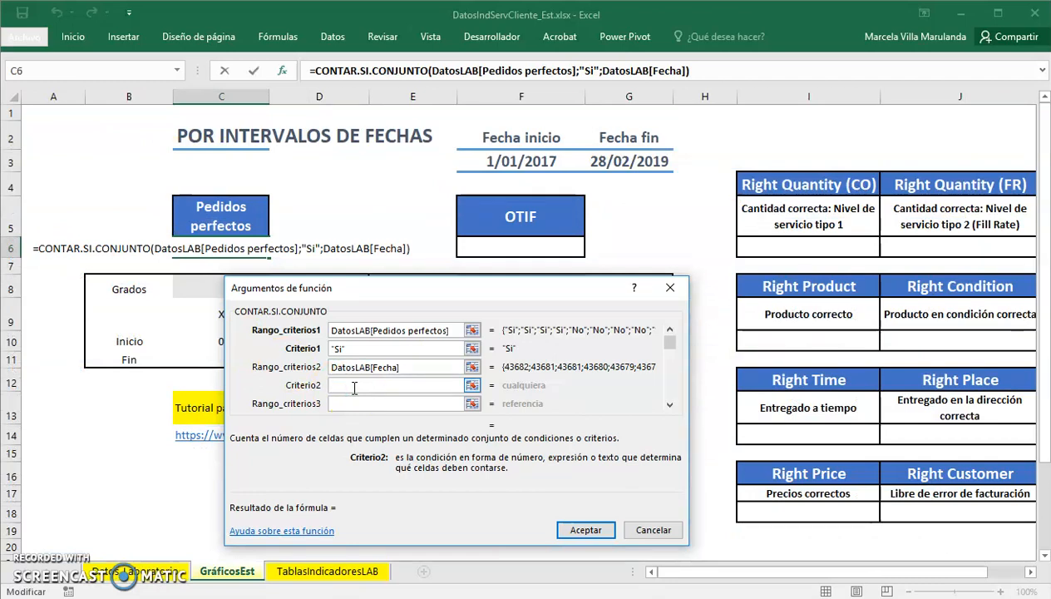
{"action": "type", "text": "\""}
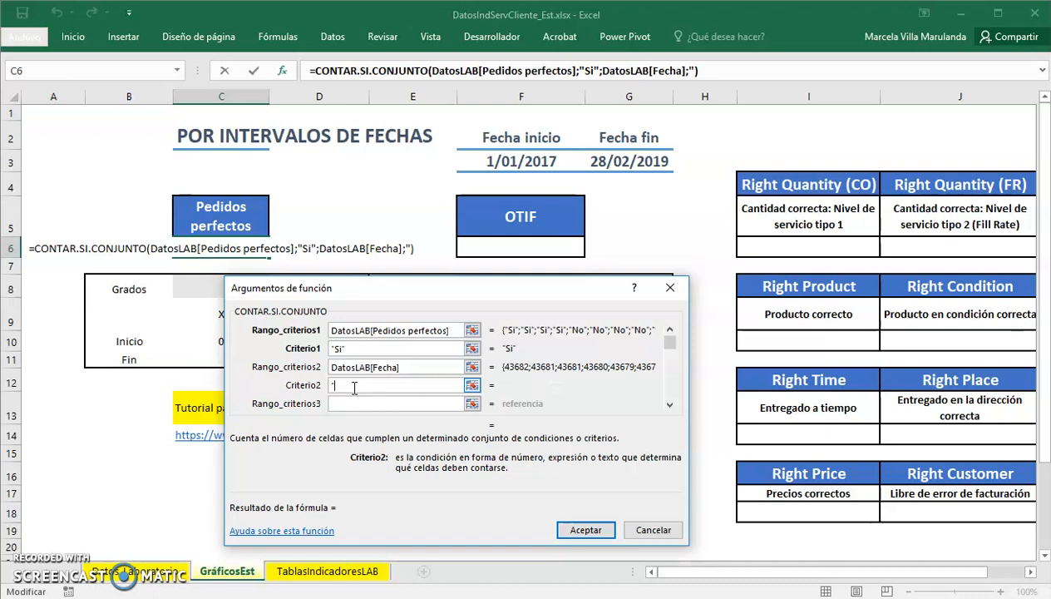
{"action": "type", "text": "<"}
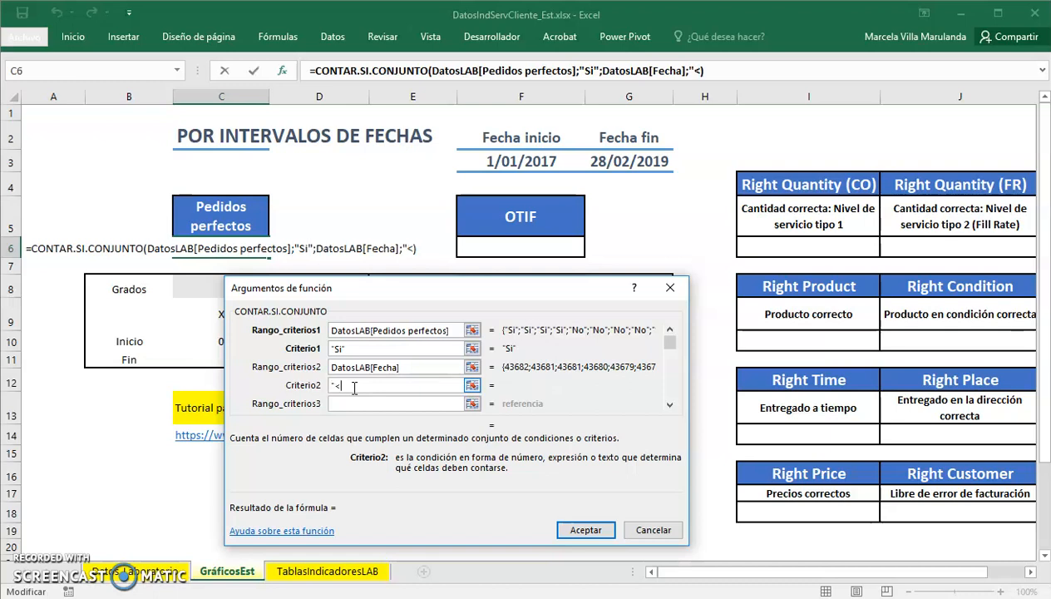
{"action": "key", "text": "BackSpace"}
{"action": "type", "text": ">="}
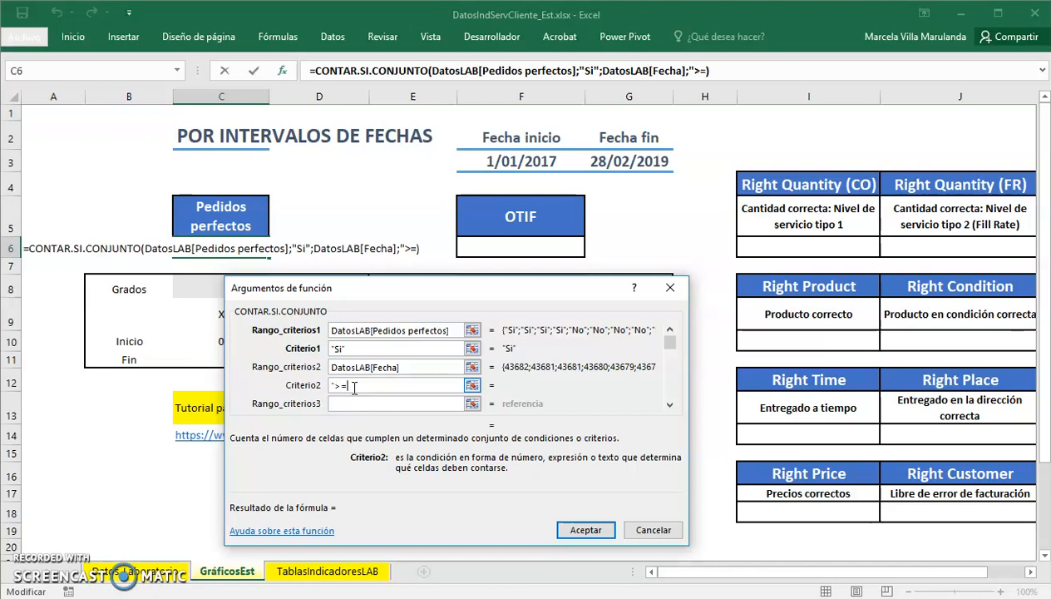
{"action": "type", "text": "\""}
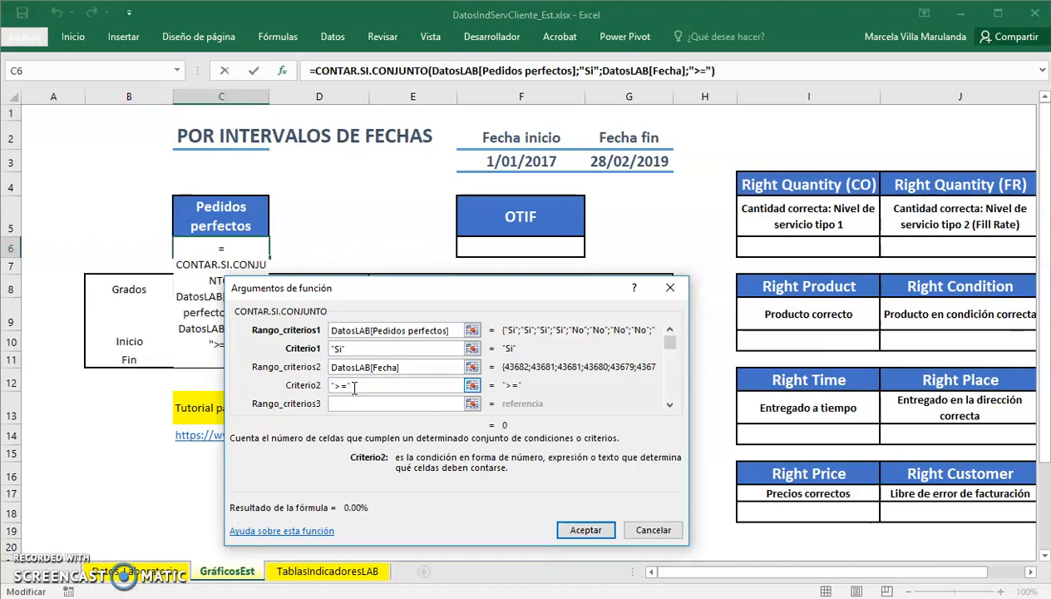
{"action": "type", "text": "&"}
{"action": "left_click", "coordinate": [419, 391]}
{"action": "left_click", "coordinate": [491, 163]}
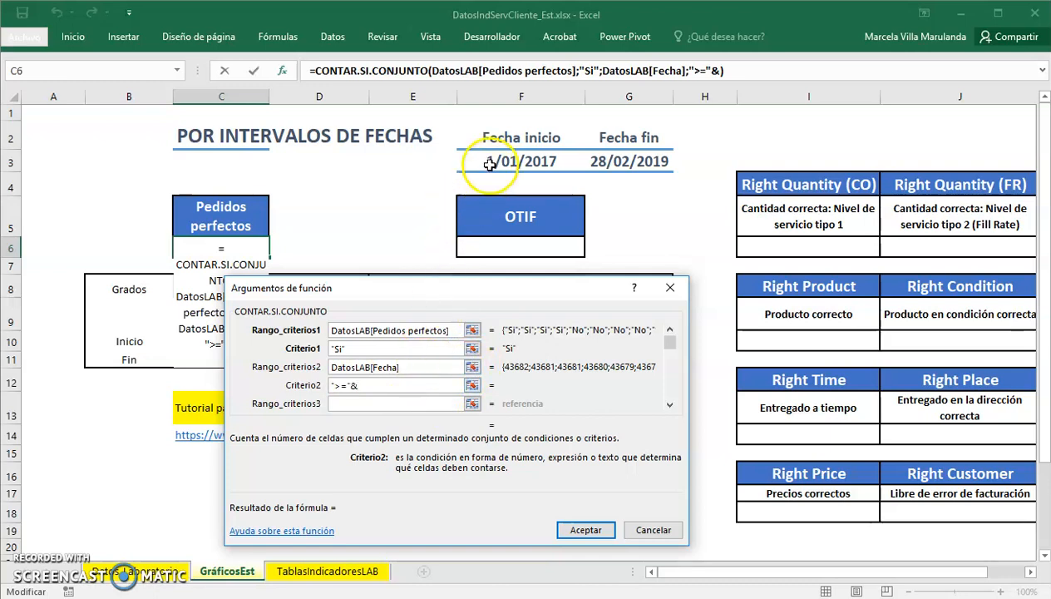
{"action": "left_click", "coordinate": [490, 164]}
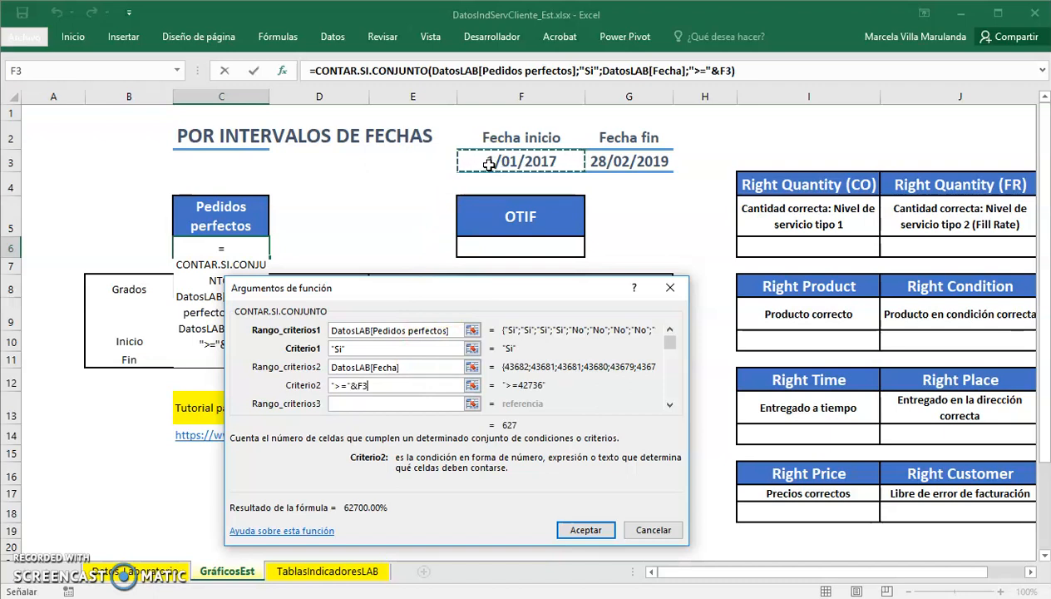
{"action": "key", "text": "F4"}
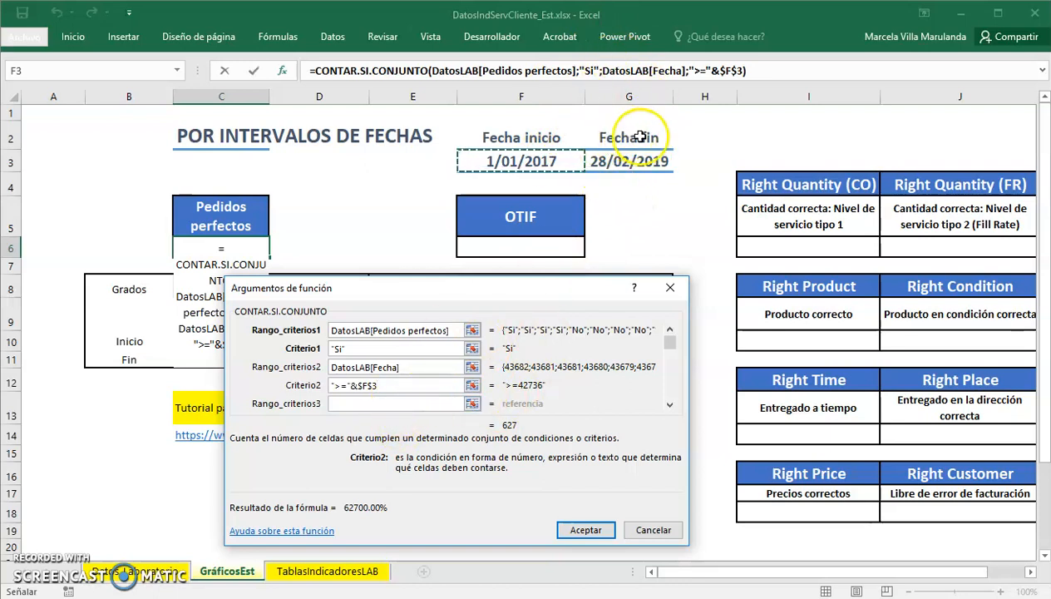
- Set the third criteria range to the Fecha column of the DatosLAB table on the Datos_Laboratorio sheet
{"action": "left_click", "coordinate": [415, 402]}
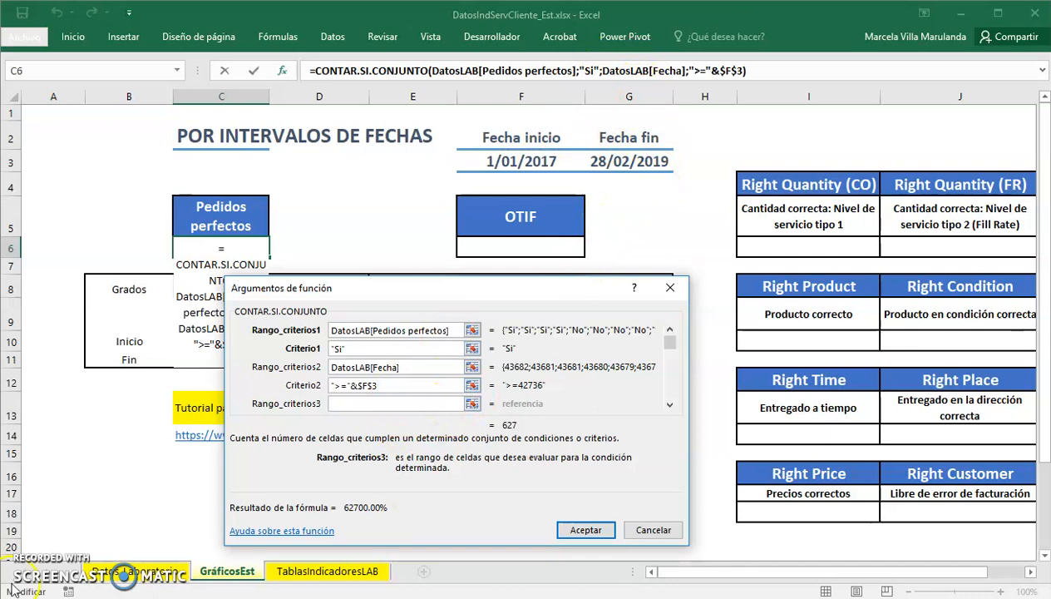
{"action": "left_click", "coordinate": [124, 571]}
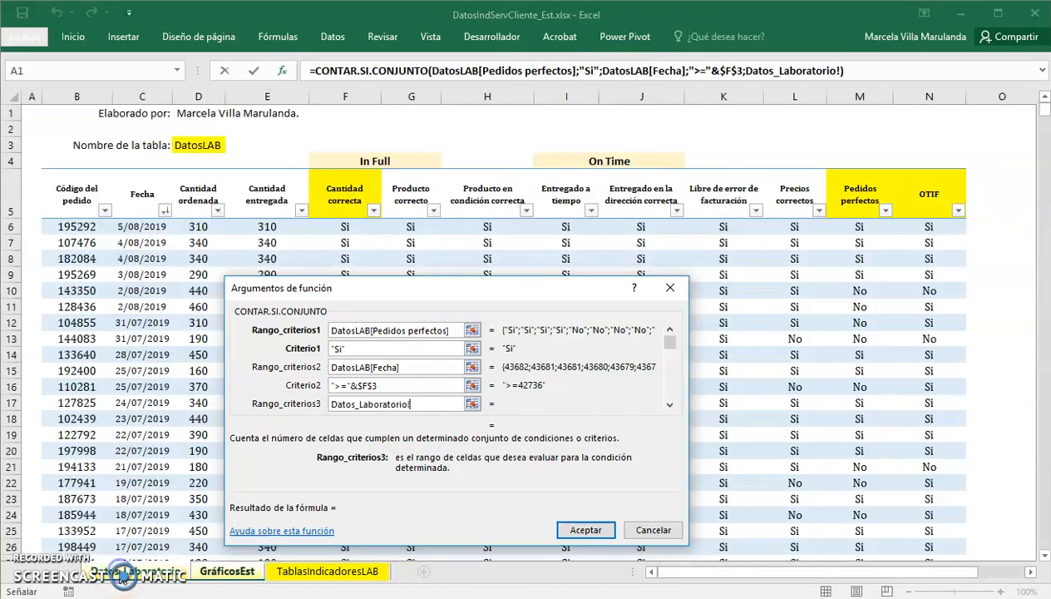
{"action": "left_click", "coordinate": [140, 171]}
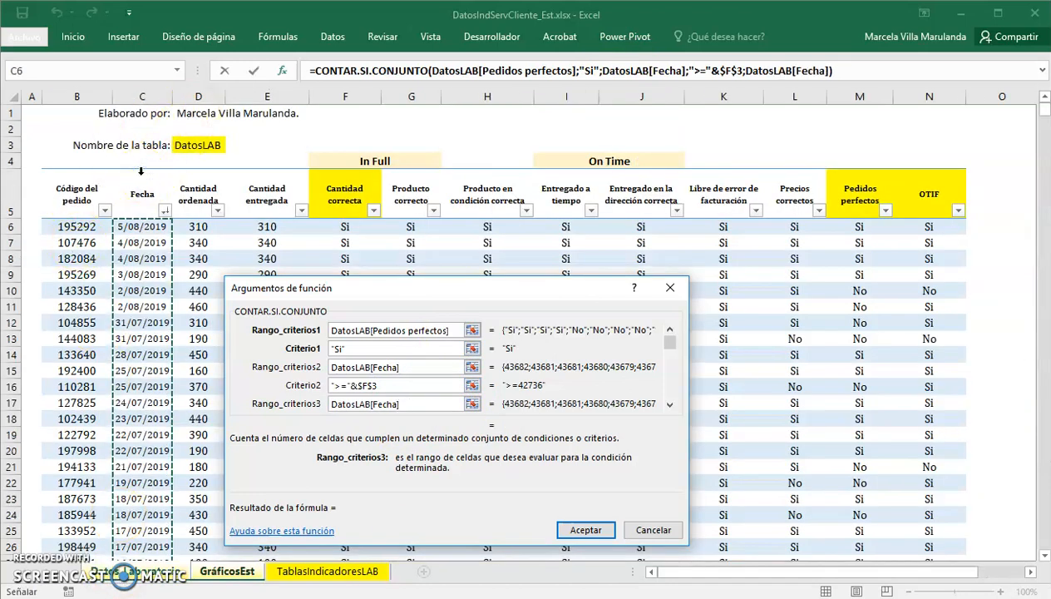
- Set the third criterion to "<="&GráficosEst!$G$3, referencing the Fecha fin cell on the GráficosEst sheet
{"action": "left_click", "coordinate": [670, 404]}
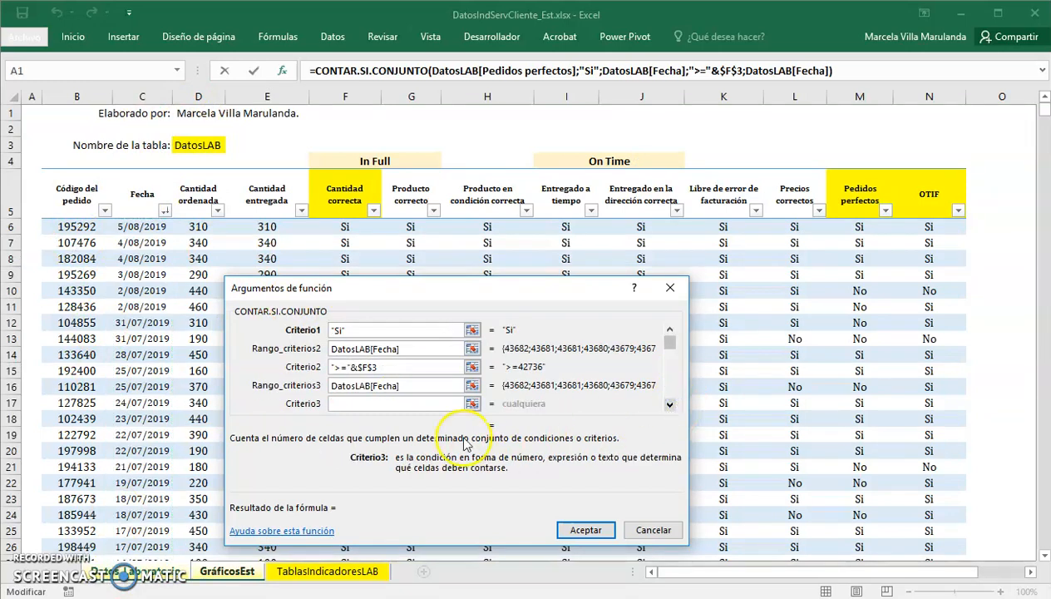
{"action": "type", "text": "\""}
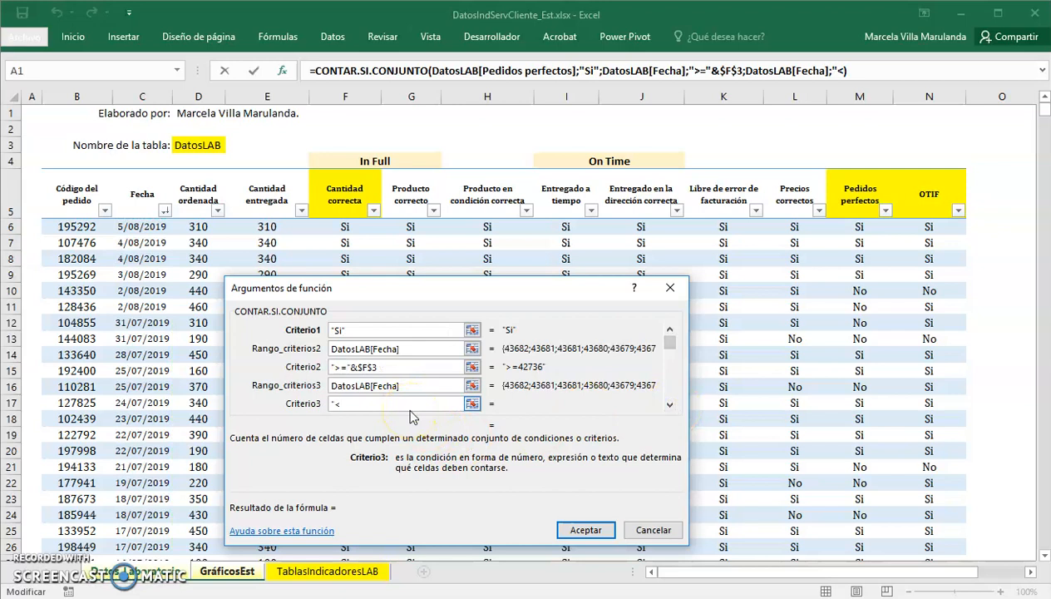
{"action": "type", "text": "<=\"&"}
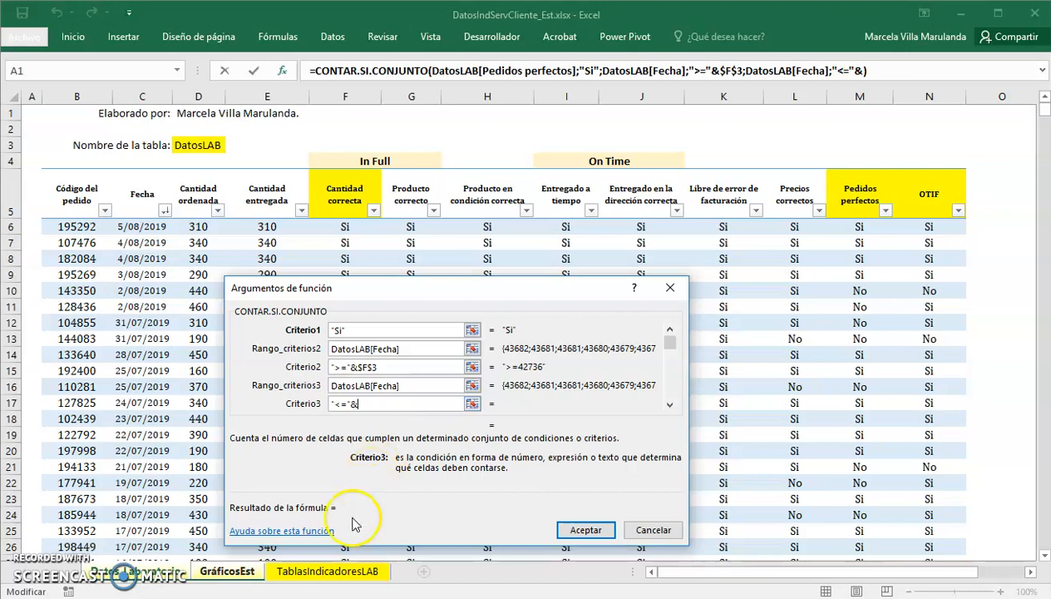
{"action": "left_click", "coordinate": [212, 571]}
{"action": "left_click", "coordinate": [638, 162]}
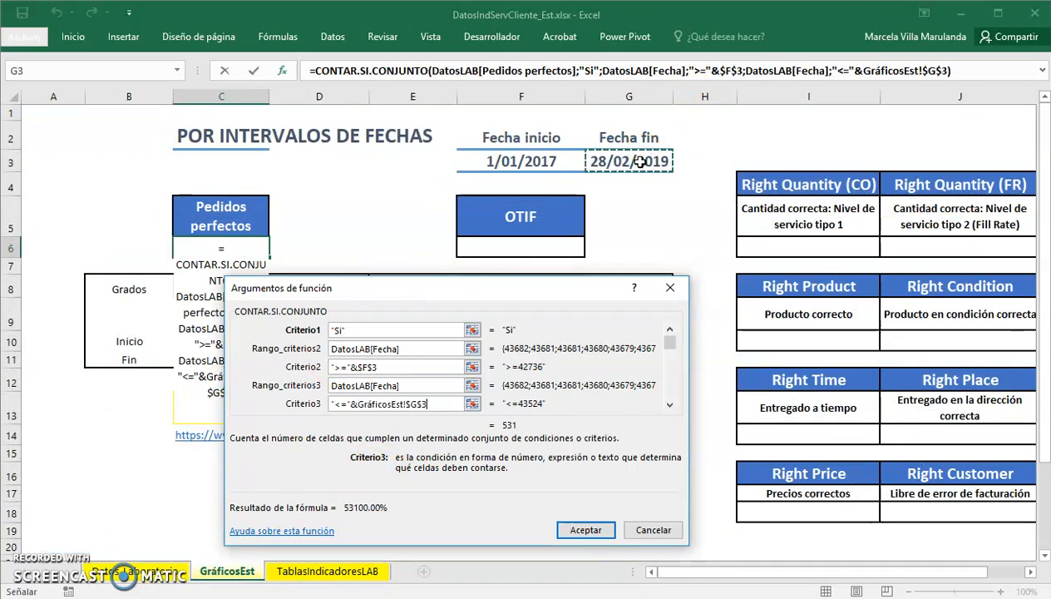
{"action": "left_click", "coordinate": [435, 403]}
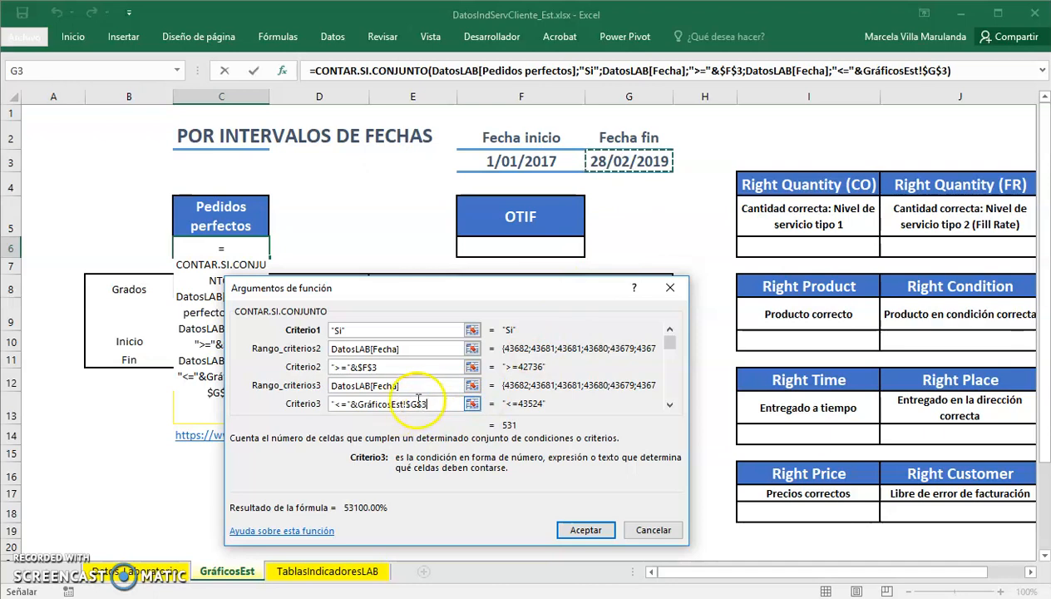
{"action": "left_click", "coordinate": [425, 403]}
{"action": "scroll", "coordinate": [423, 399], "scroll_direction": "down", "scroll_amount": 1}
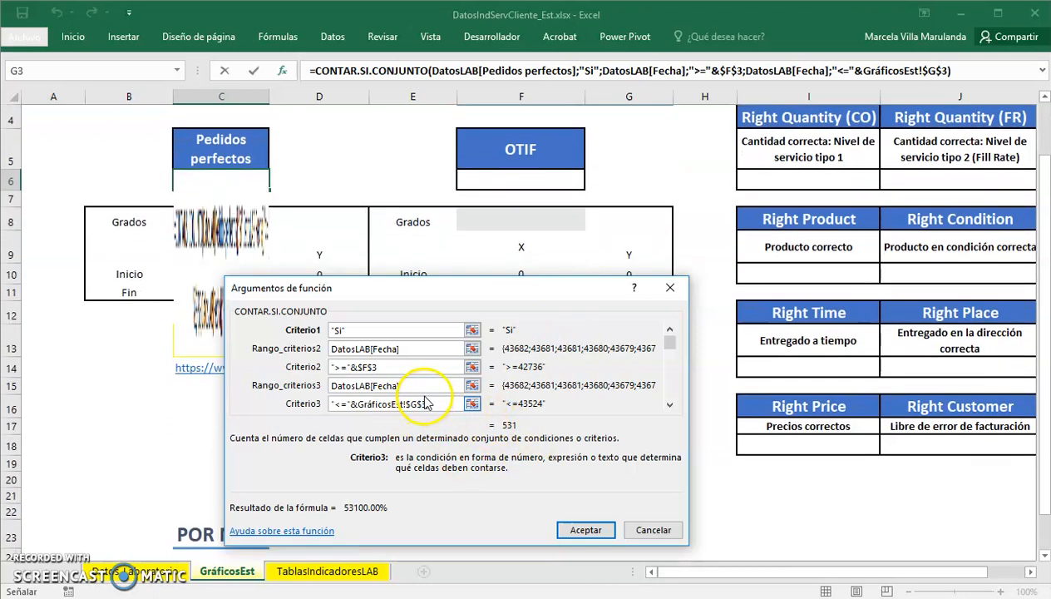
- Review the ranges and date criteria of CONTAR.SI.CONJUNTO and accept the arguments to enter the formula in C6
{"action": "left_click", "coordinate": [669, 404]}
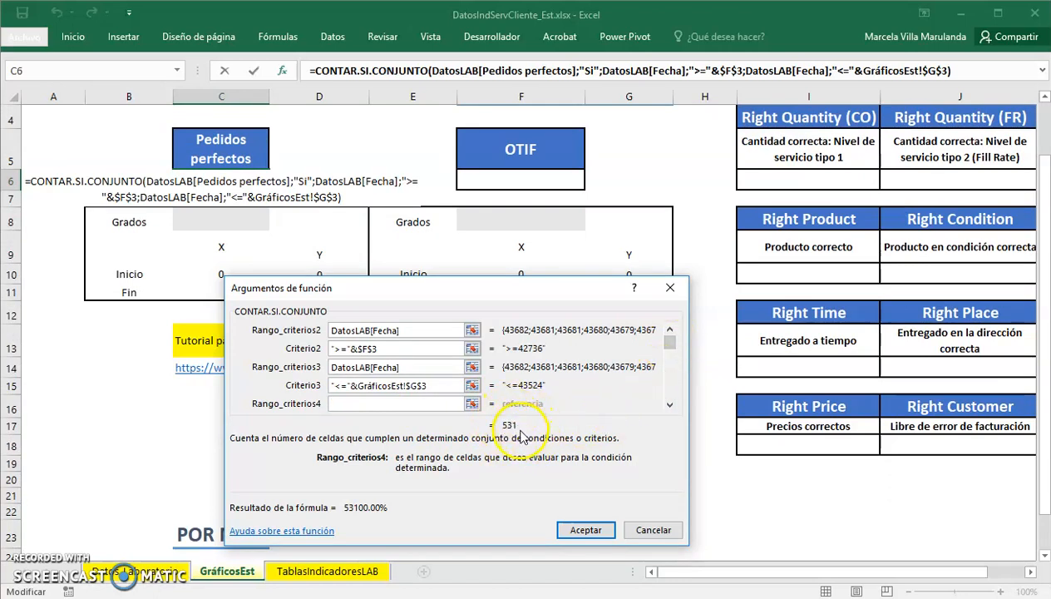
{"action": "left_click", "coordinate": [670, 330]}
{"action": "left_click", "coordinate": [670, 330]}
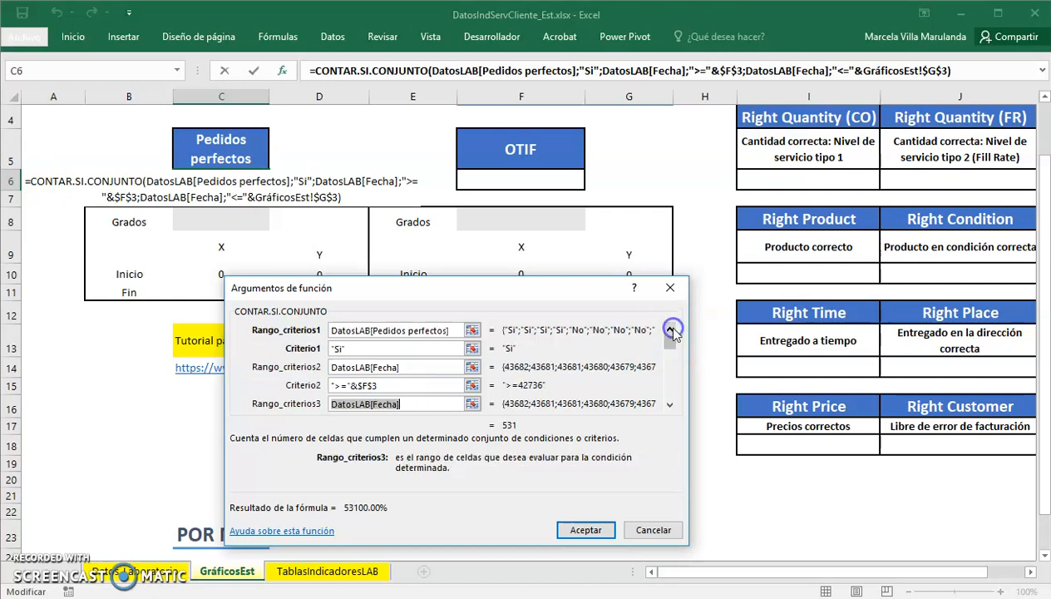
{"action": "left_click", "coordinate": [386, 385]}
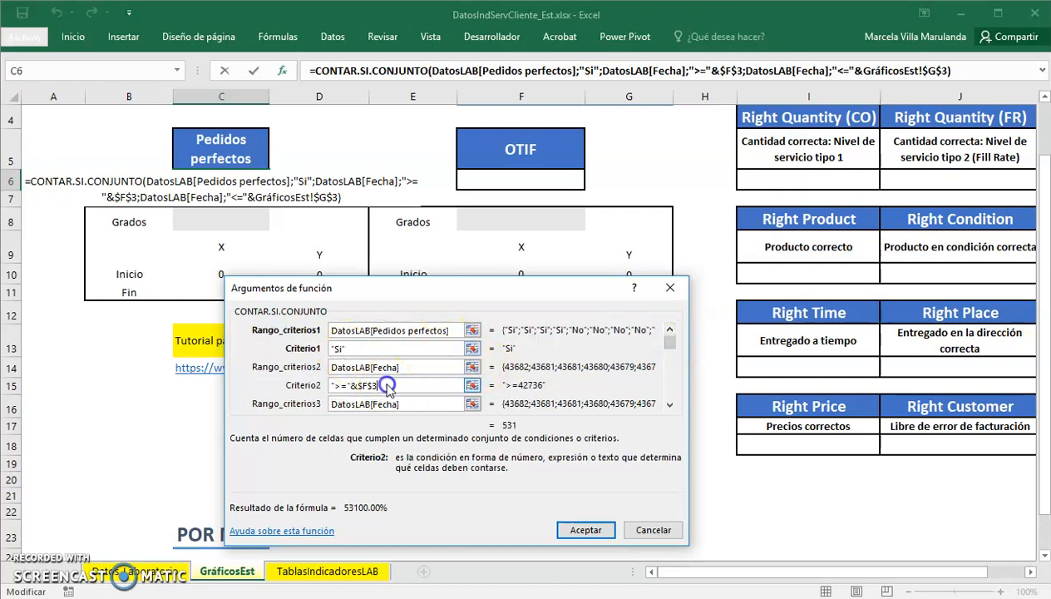
{"action": "left_click", "coordinate": [671, 404]}
{"action": "left_click", "coordinate": [670, 404]}
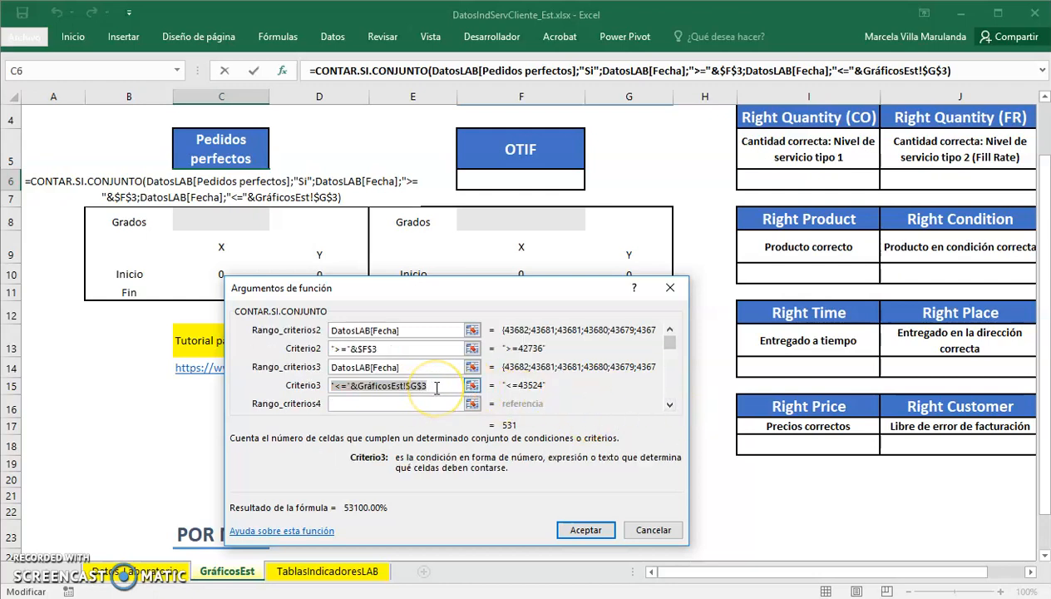
{"action": "left_click", "coordinate": [584, 529]}
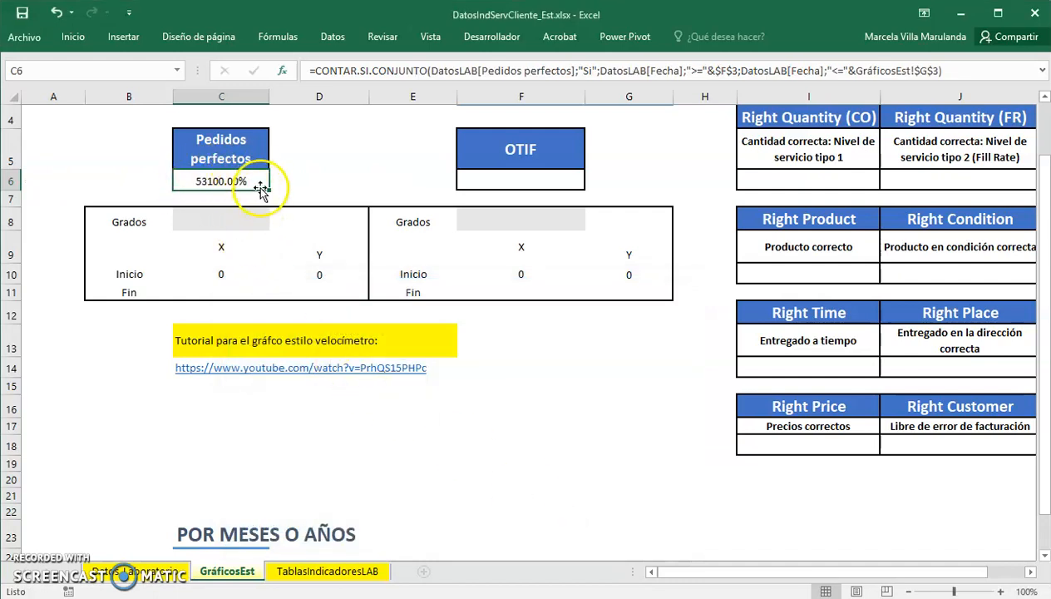
- Examine the complete CONTAR.SI.CONJUNTO expression in the Pedidos perfectos cell C6
{"action": "scroll", "coordinate": [260, 184], "scroll_direction": "up", "scroll_amount": 1}
{"action": "left_click", "coordinate": [343, 246]}
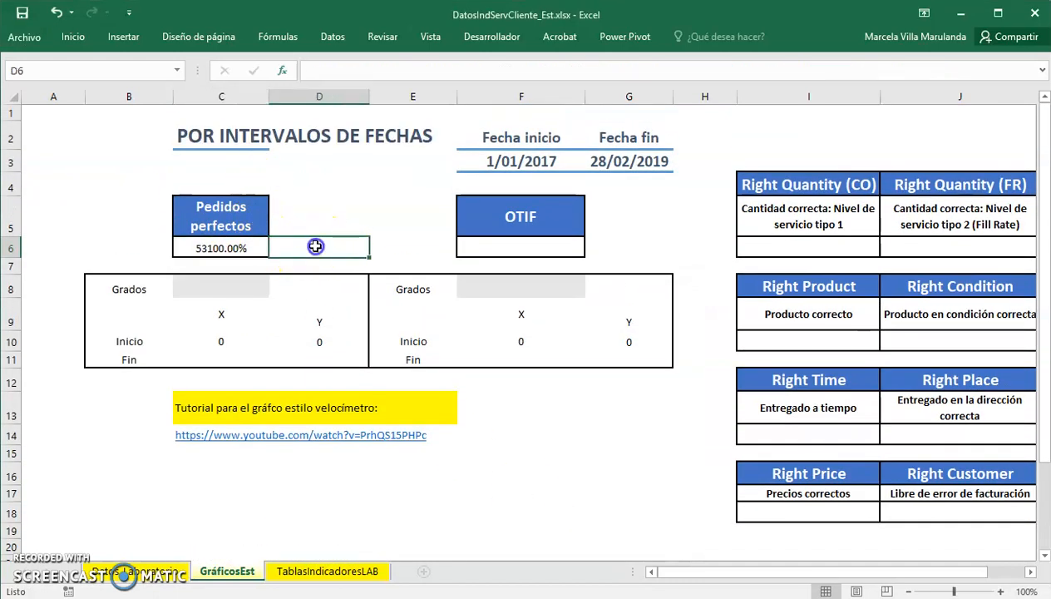
{"action": "left_click", "coordinate": [260, 253]}
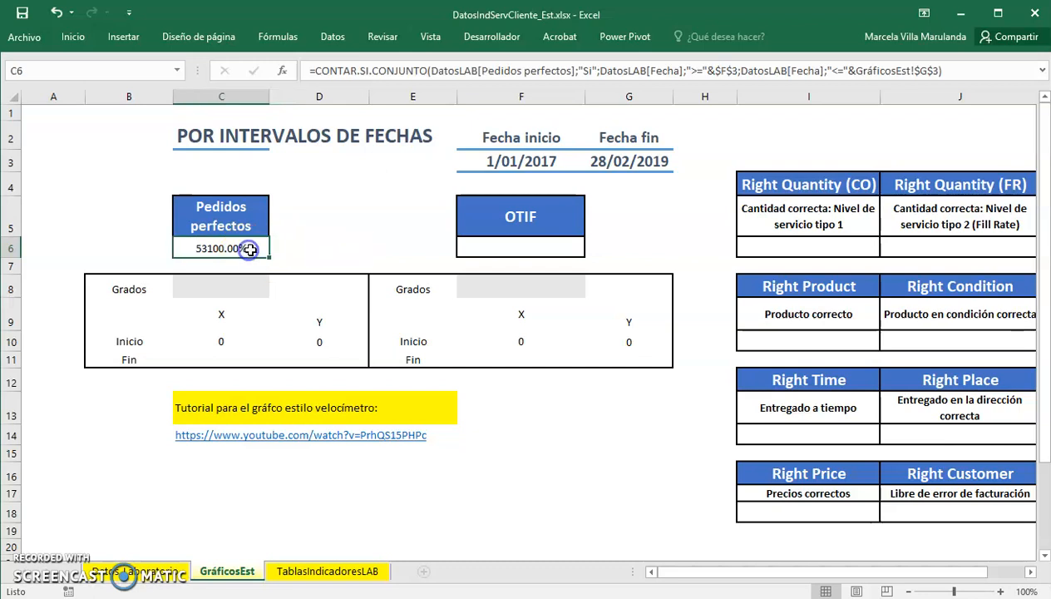
{"action": "left_click", "coordinate": [957, 72]}
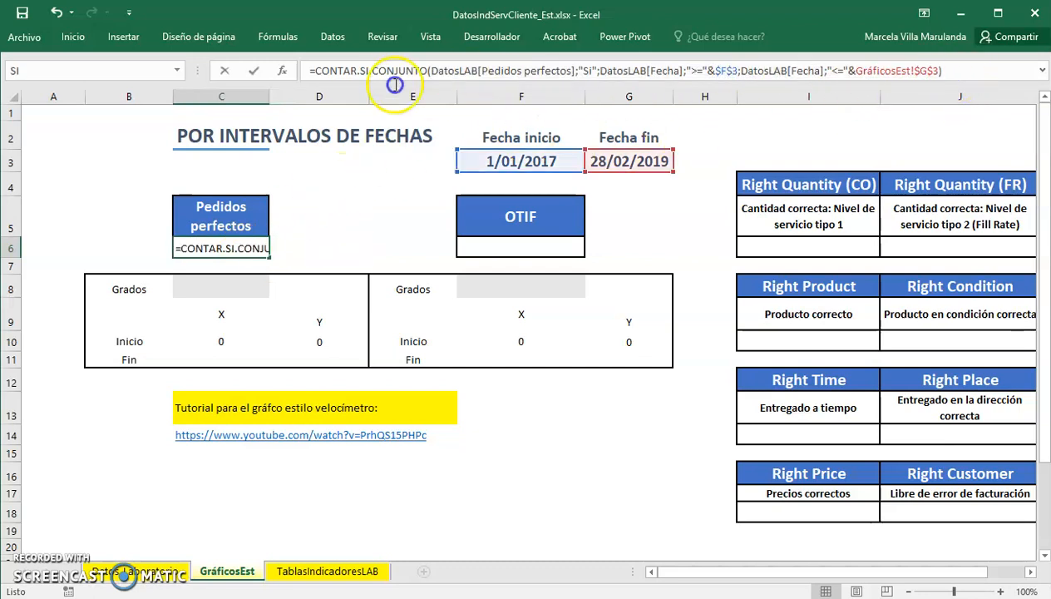
{"action": "left_click_drag", "start_coordinate": [336, 80], "coordinate": [313, 73]}
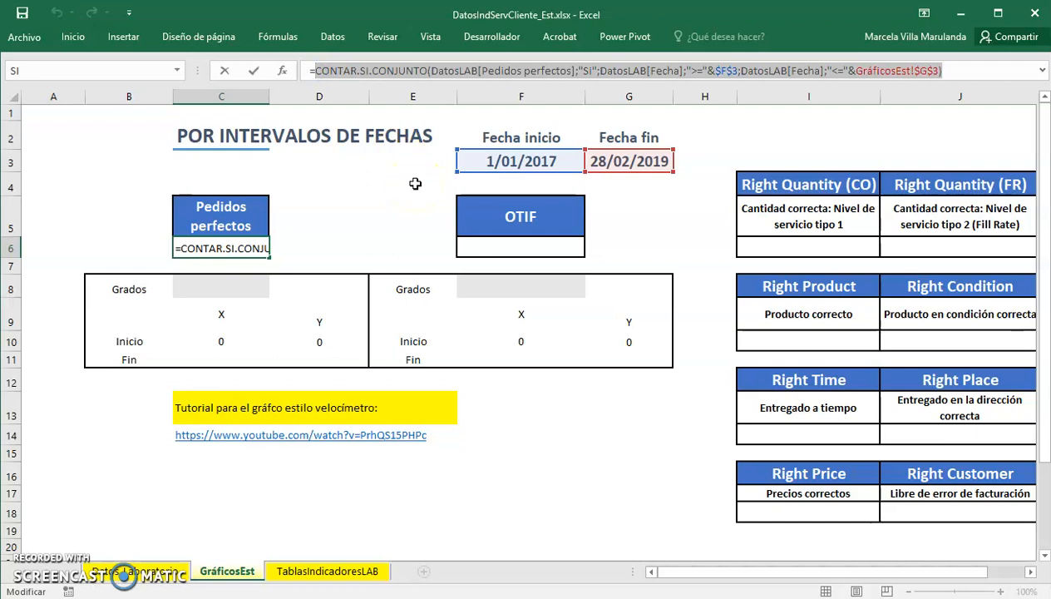
{"action": "left_click", "coordinate": [360, 71]}
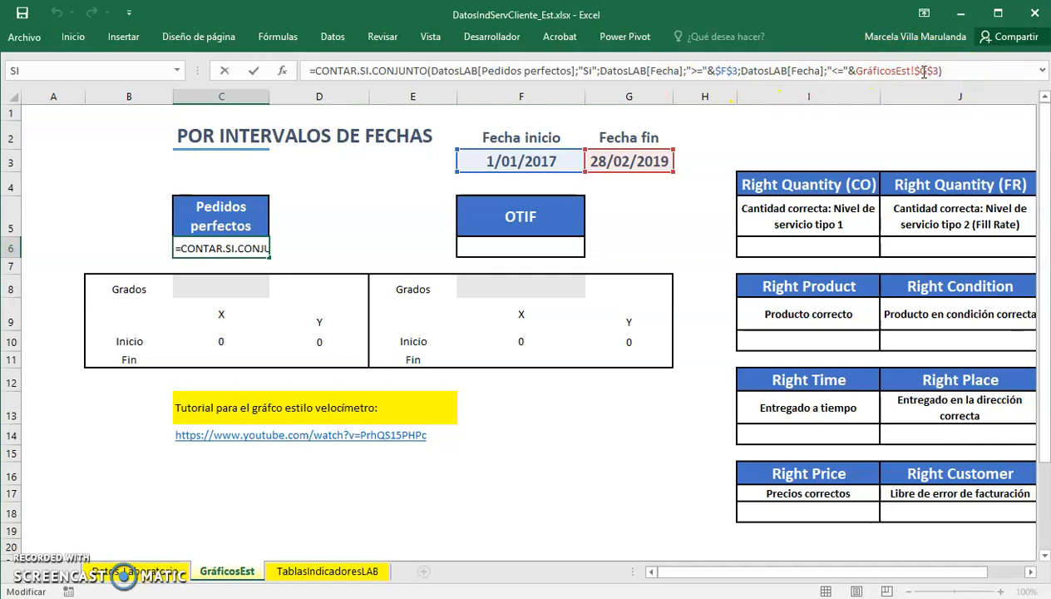
{"action": "left_click_drag", "start_coordinate": [948, 71], "coordinate": [370, 74]}
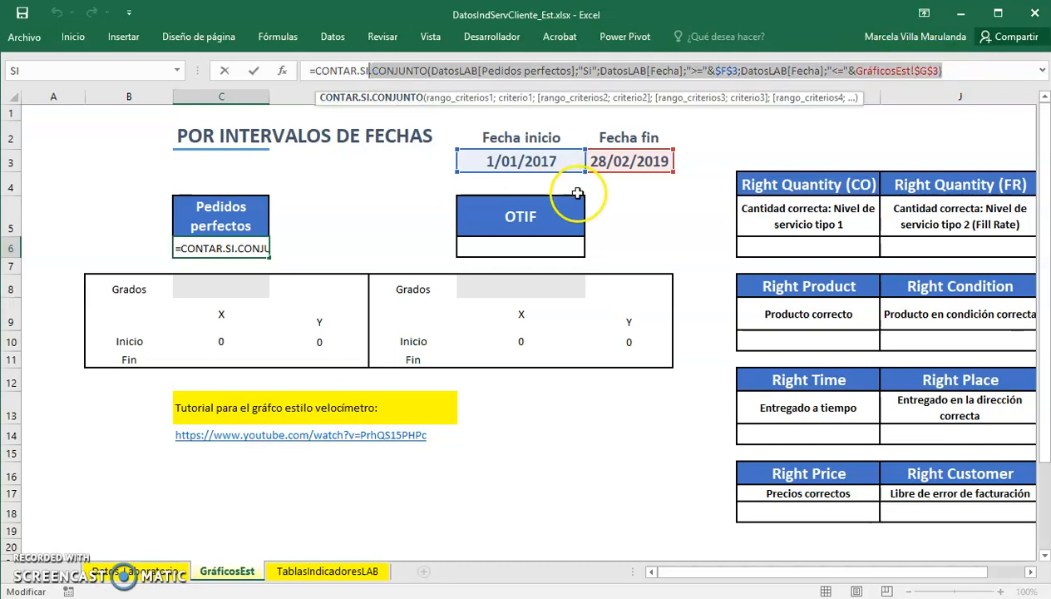
- Append a division by a second CONTAR.SI.CONJUNTO function to the end of the C6 formula
{"action": "left_click", "coordinate": [989, 67]}
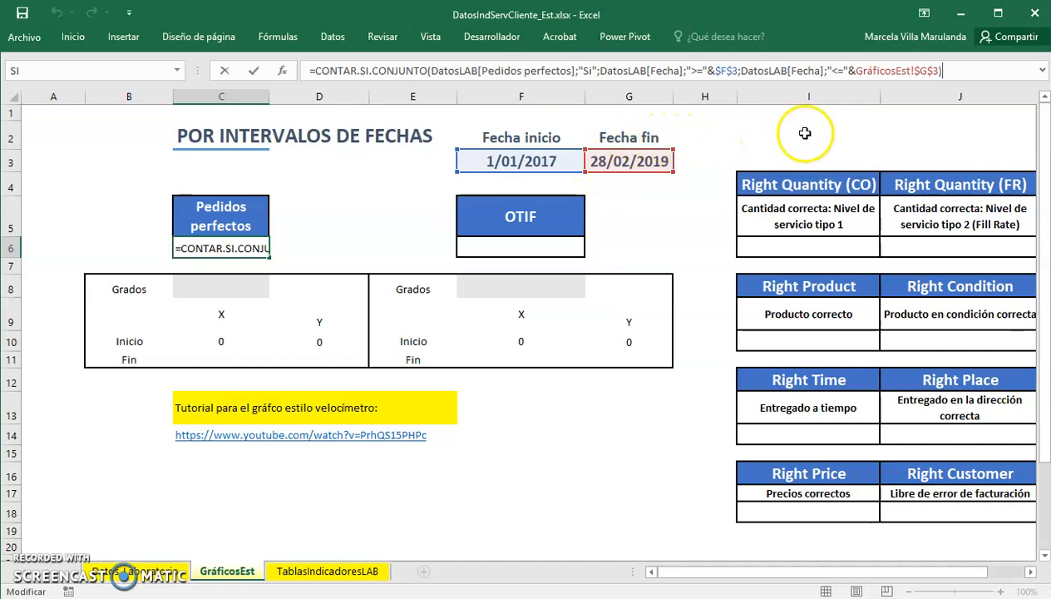
{"action": "left_click", "coordinate": [944, 70]}
{"action": "type", "text": "/"}
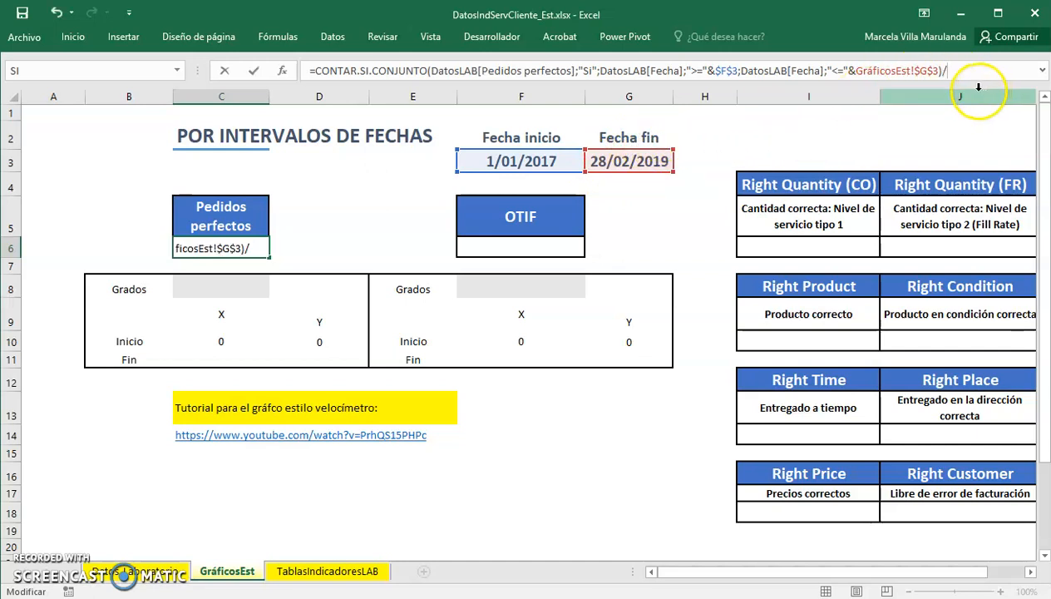
{"action": "type", "text": "conta"}
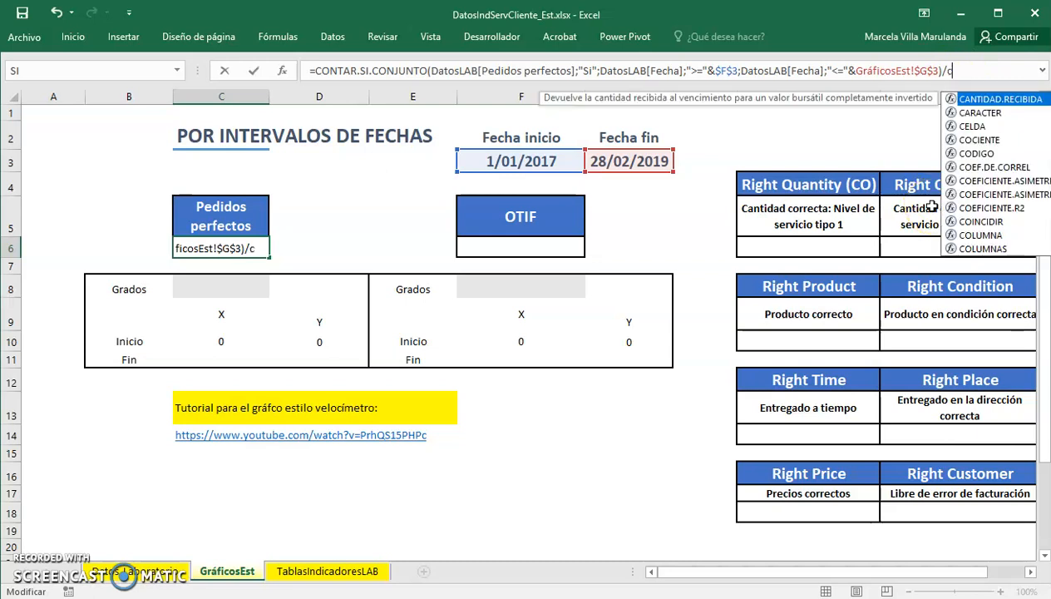
{"action": "type", "text": "r"}
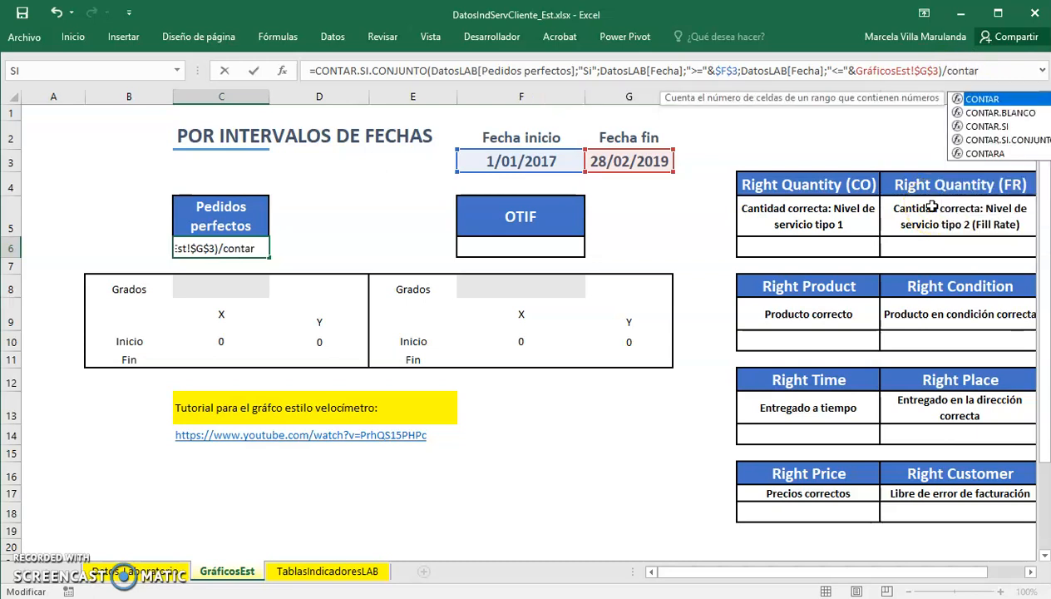
{"action": "type", "text": ".si"}
{"action": "key", "text": "Down"}
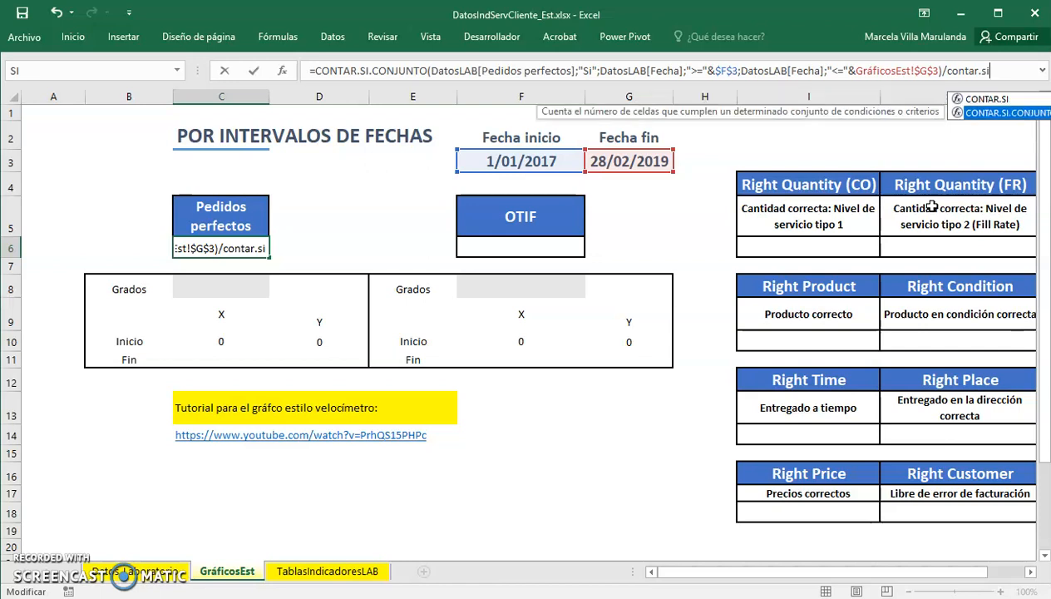
{"action": "key", "text": "Tab"}
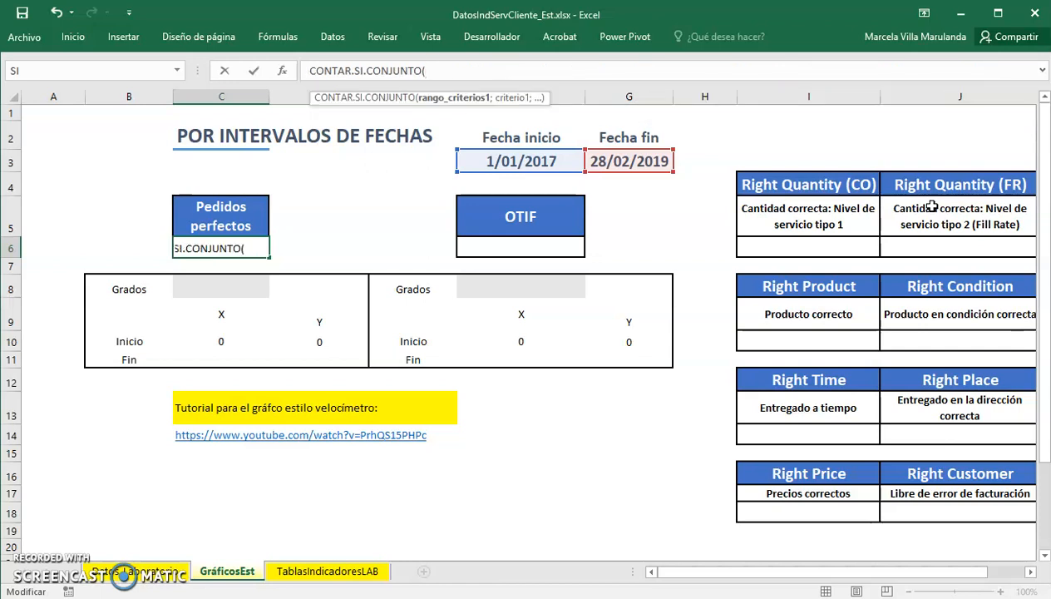
- Open the function arguments of the second CONTAR.SI.CONJUNTO and move the dialog clear of cell C6
{"action": "left_click", "coordinate": [282, 74]}
{"action": "left_click_drag", "start_coordinate": [408, 283], "coordinate": [505, 286]}
{"action": "left_click", "coordinate": [480, 337]}
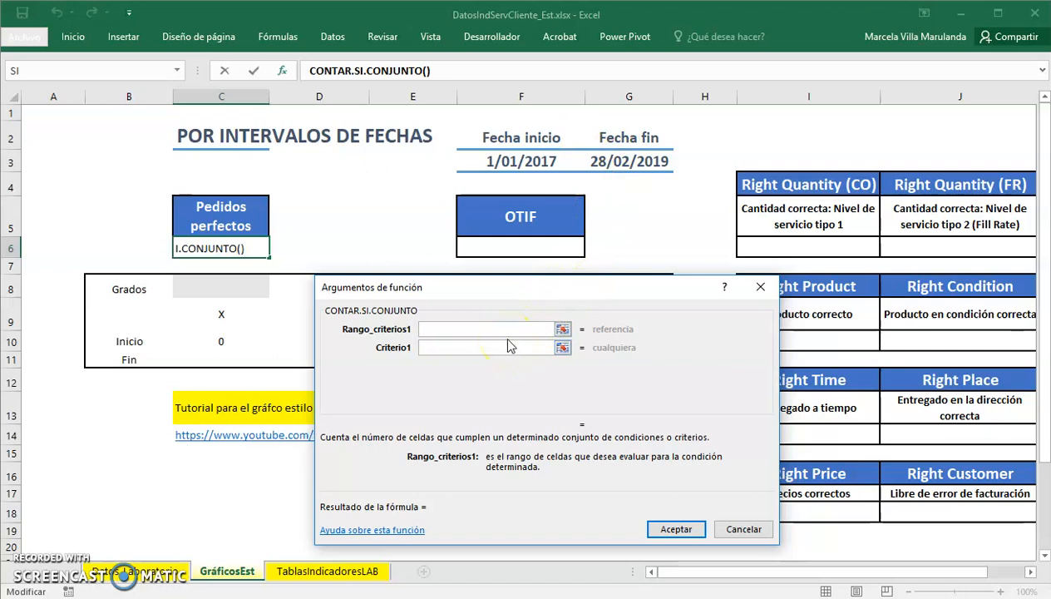
- Set the denominator's first criteria range to DatosLAB[Fecha] with the criterion ">="&$F$3, using an absolute reference to Fecha inicio
{"action": "left_click", "coordinate": [178, 572]}
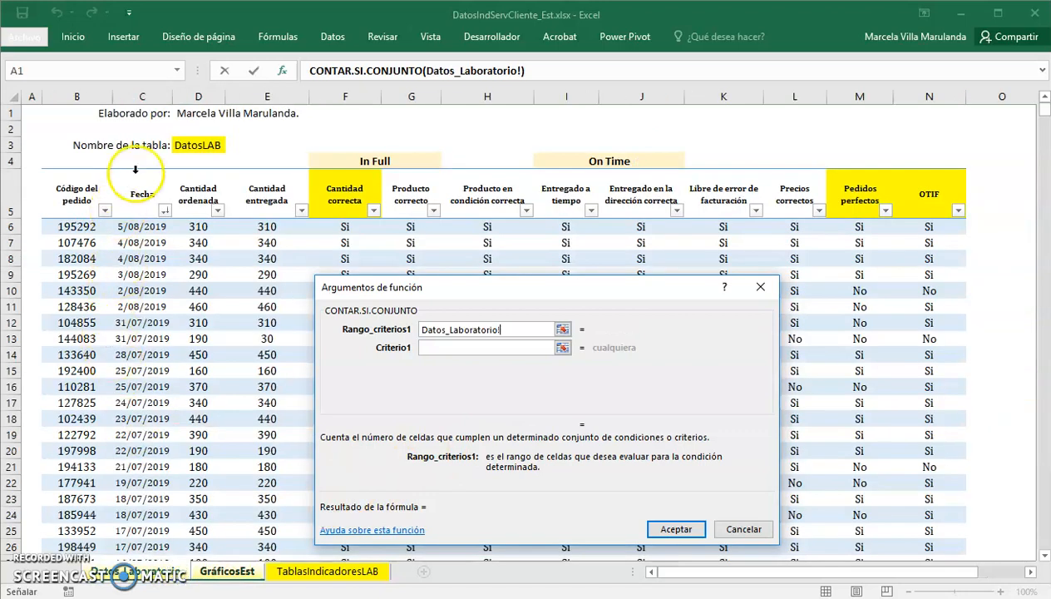
{"action": "left_click", "coordinate": [136, 172]}
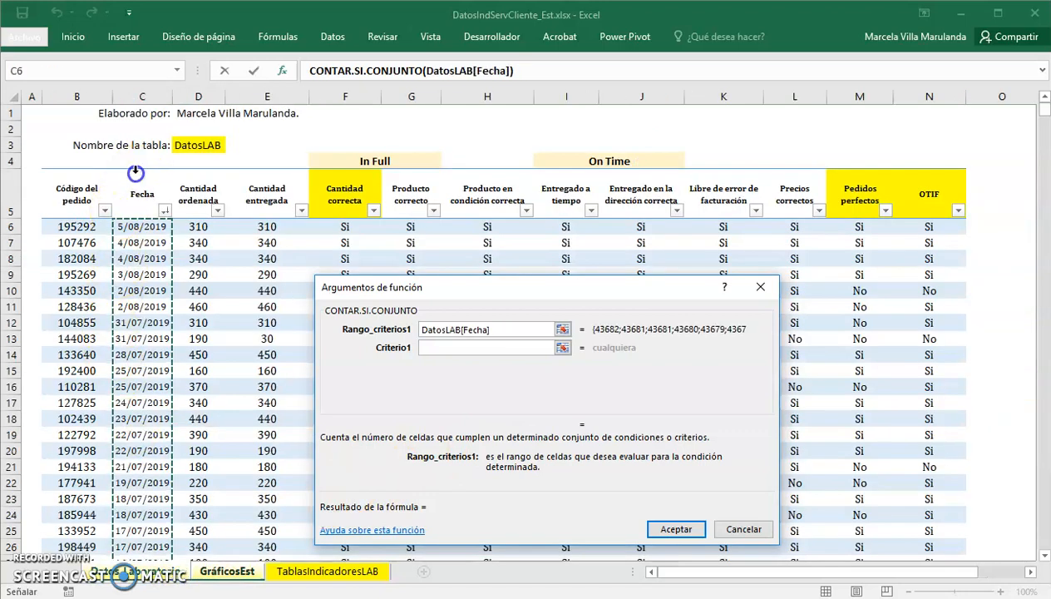
{"action": "left_click", "coordinate": [429, 347]}
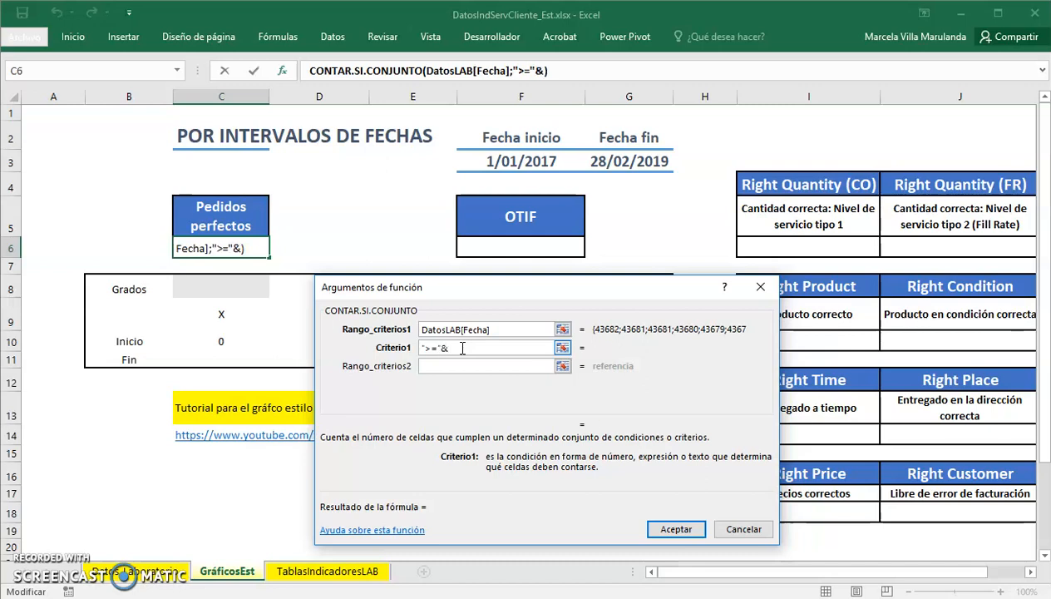
{"action": "left_click", "coordinate": [503, 164]}
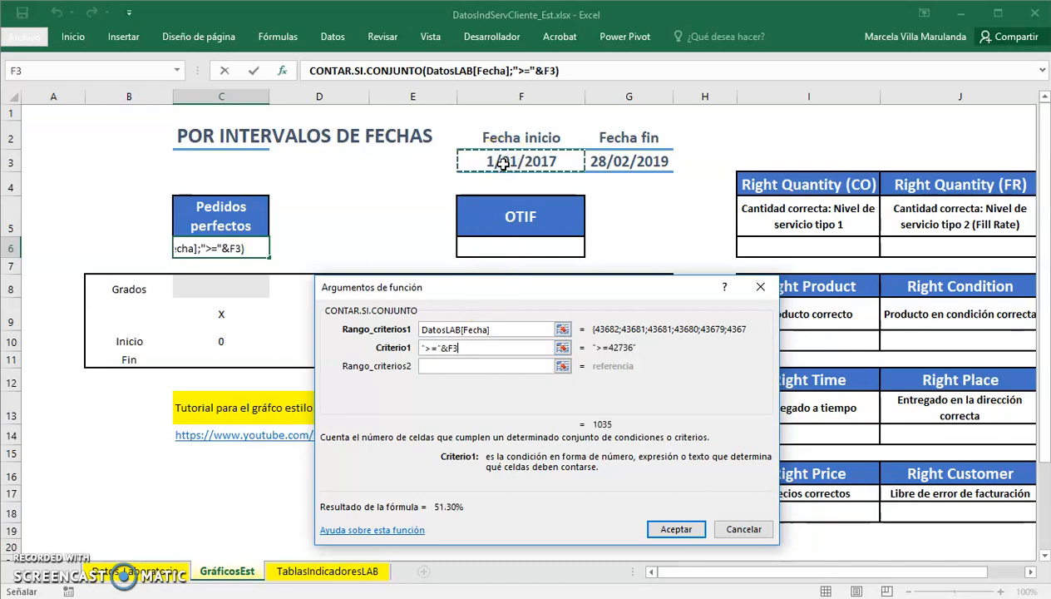
{"action": "key", "text": "F4"}
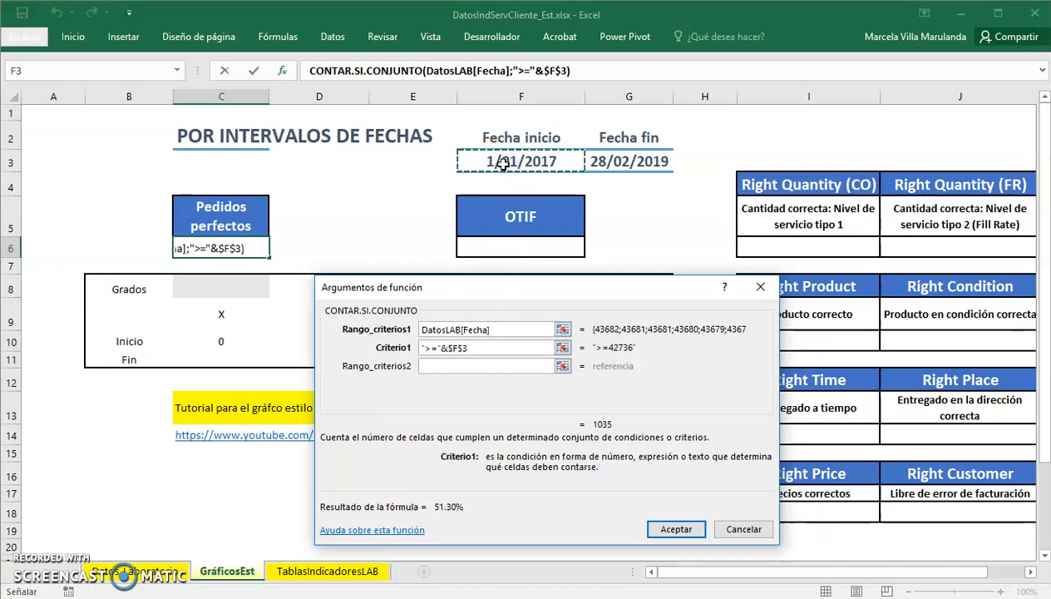
- Add DatosLAB[Fecha] as the second criteria range with the criterion "<="&$G$3, and accept the function arguments to enter the C6 formula
{"action": "left_click", "coordinate": [492, 366]}
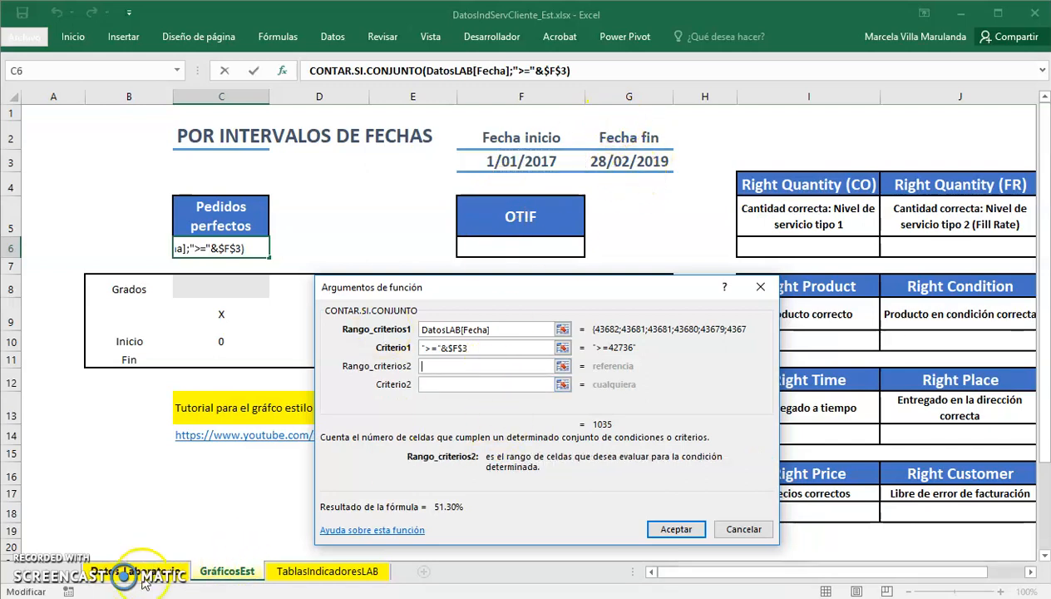
{"action": "left_click", "coordinate": [141, 574]}
{"action": "left_click", "coordinate": [139, 175]}
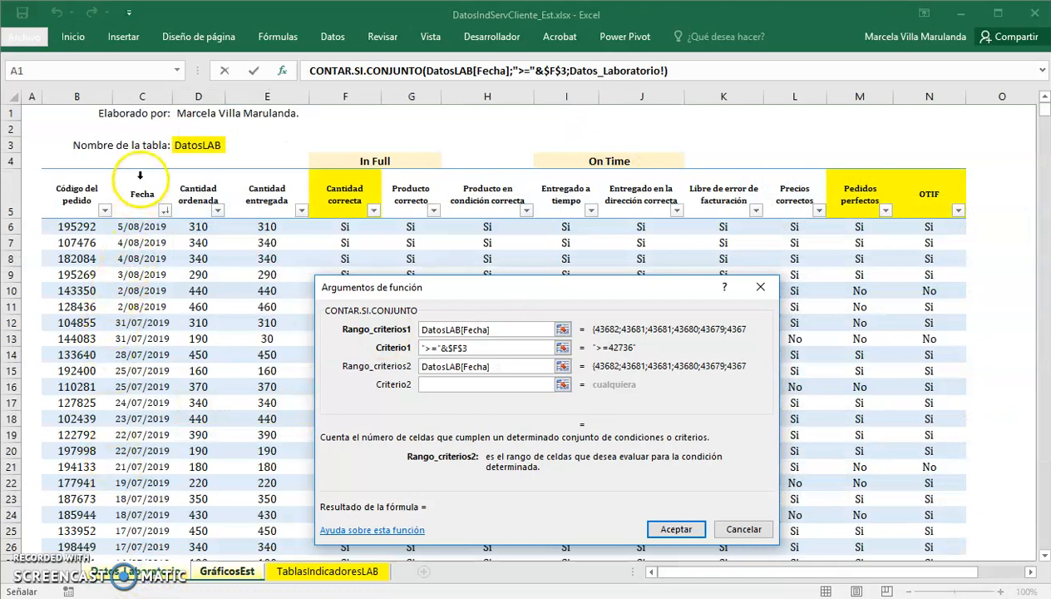
{"action": "left_click", "coordinate": [454, 388]}
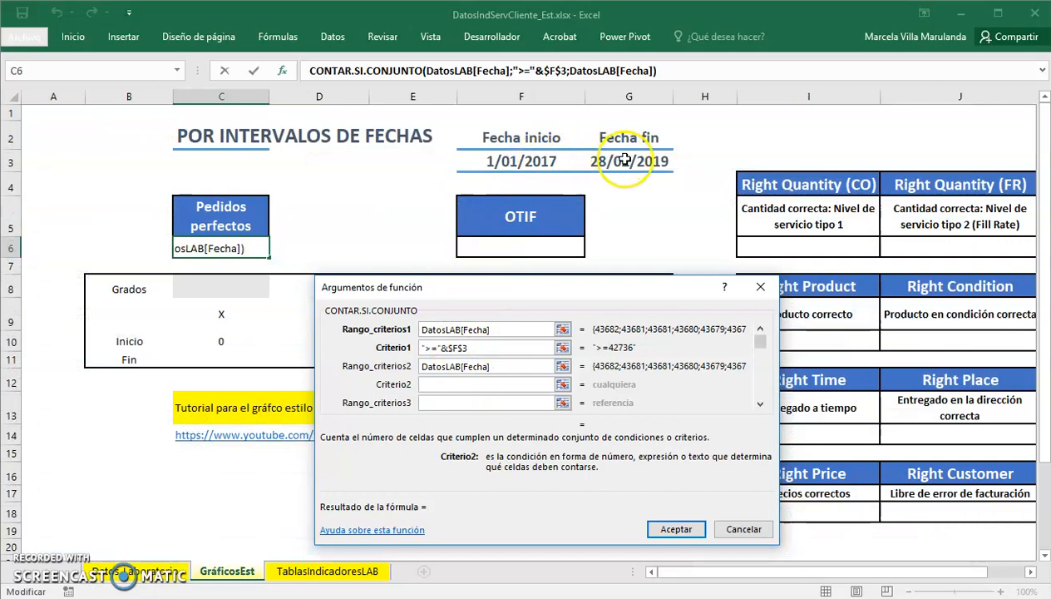
{"action": "type", "text": "\""}
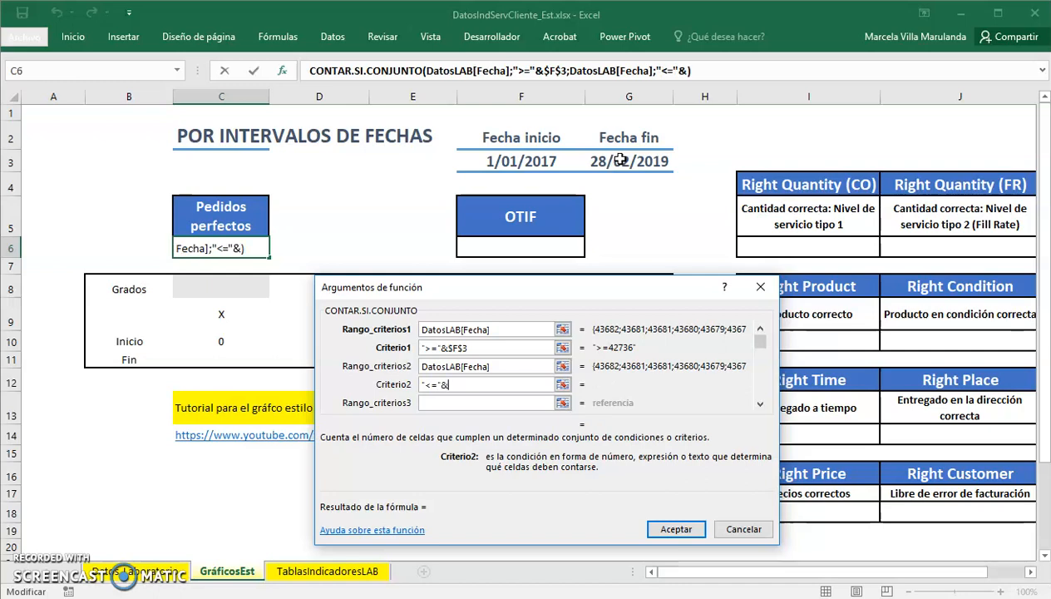
{"action": "type", "text": "<=\"&"}
{"action": "left_click", "coordinate": [638, 167]}
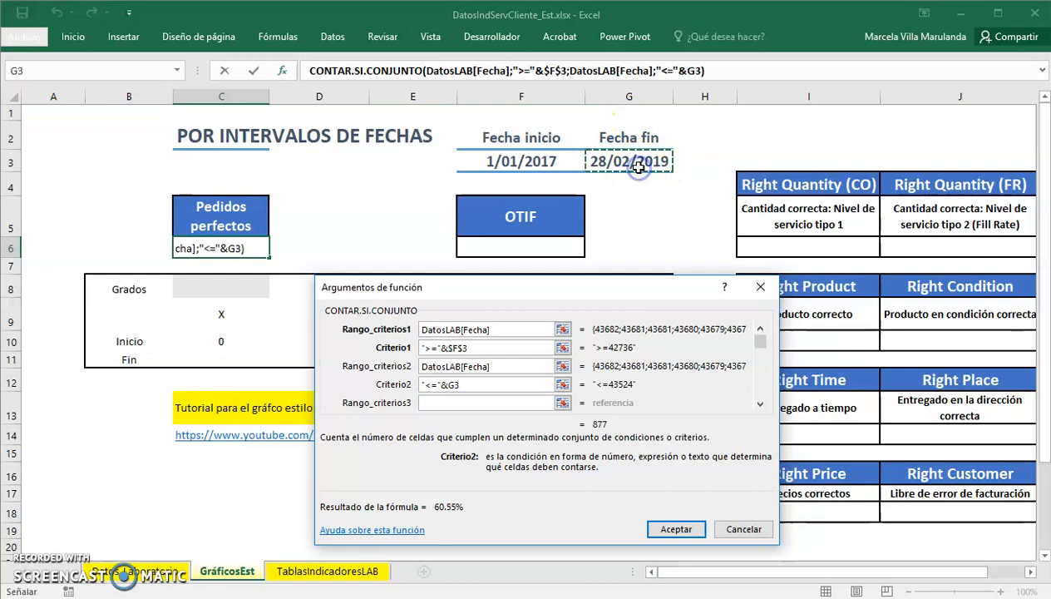
{"action": "key", "text": "F4"}
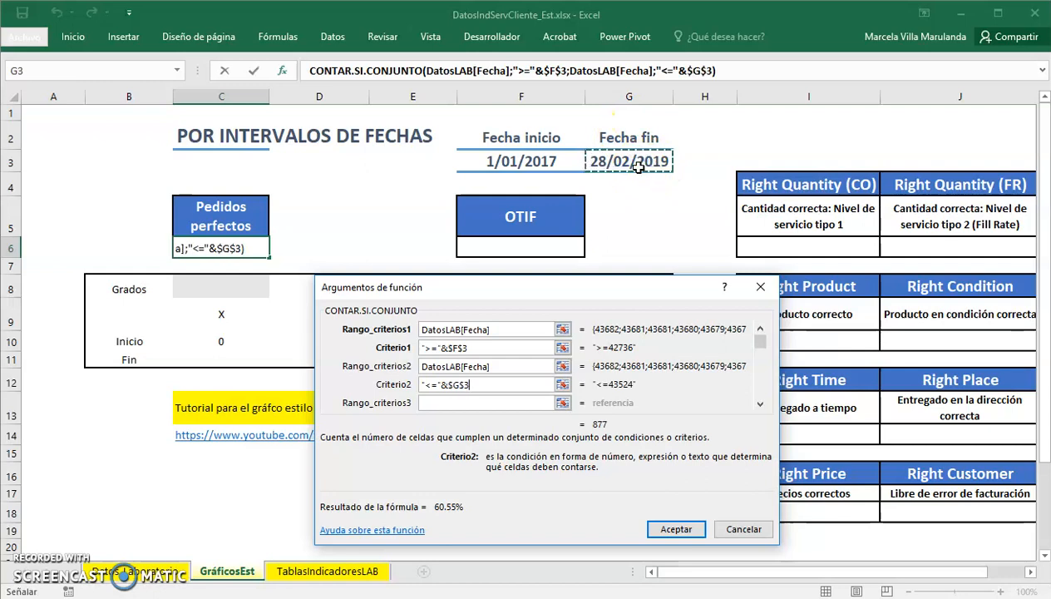
{"action": "left_click", "coordinate": [501, 380]}
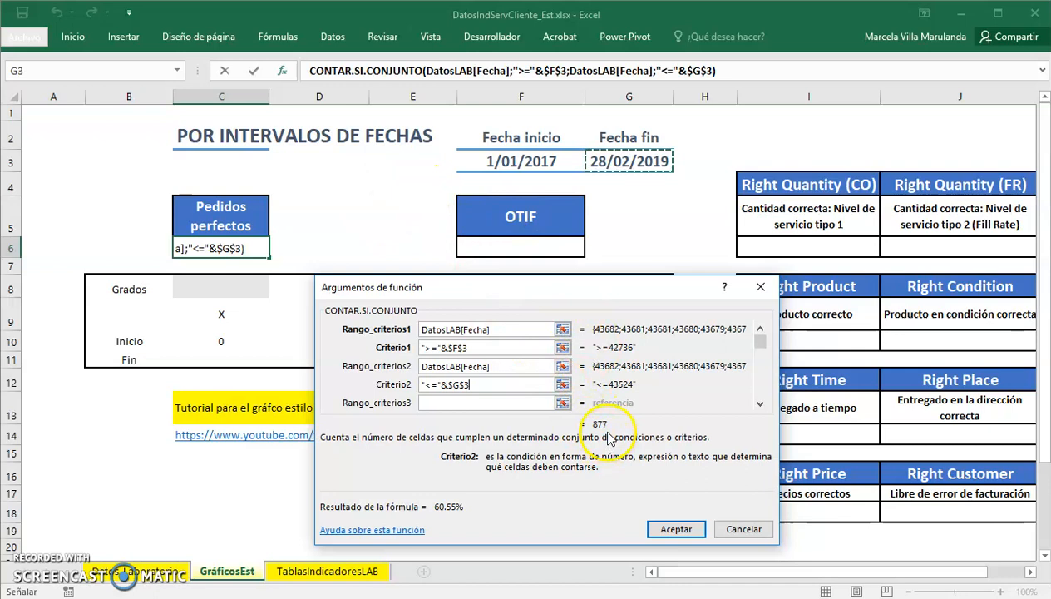
{"action": "left_click", "coordinate": [670, 529]}
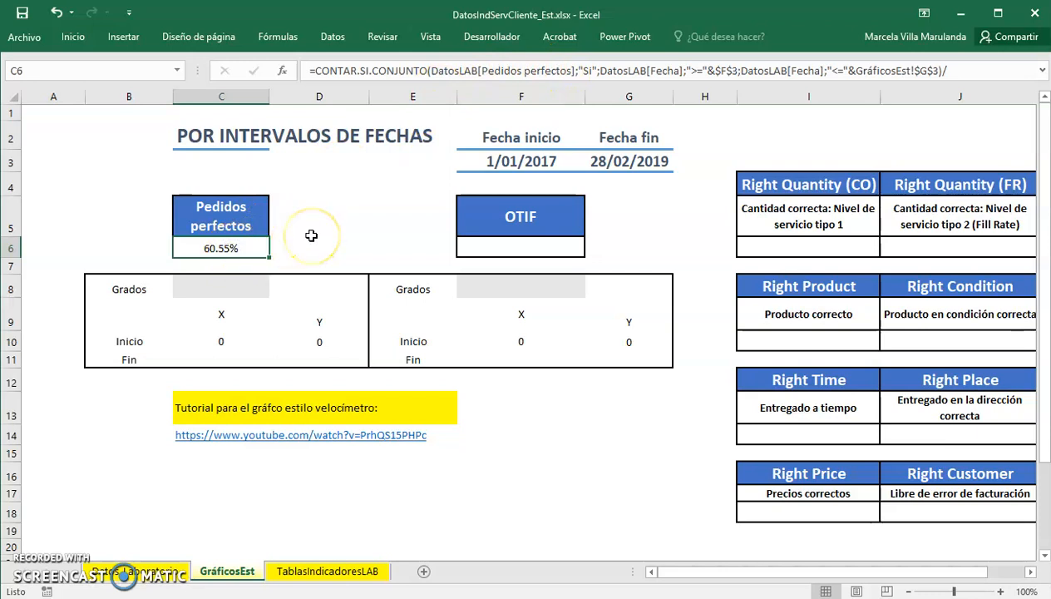
- Copy the Pedidos perfectos formula from C6 into the OTIF cell F6
{"action": "left_click", "coordinate": [504, 248]}
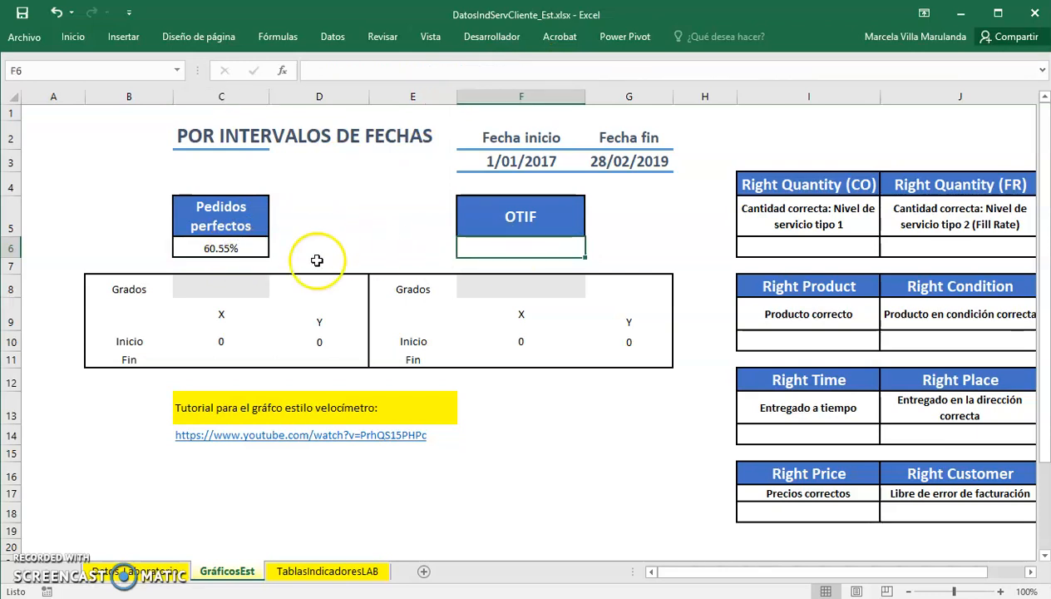
{"action": "left_click", "coordinate": [186, 250]}
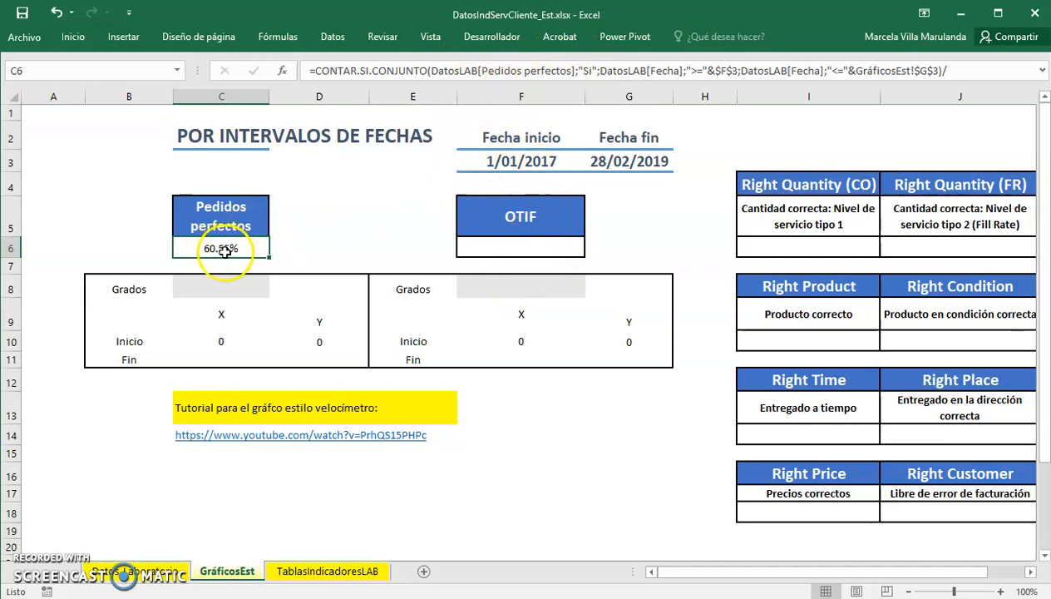
{"action": "key", "text": "ctrl+c"}
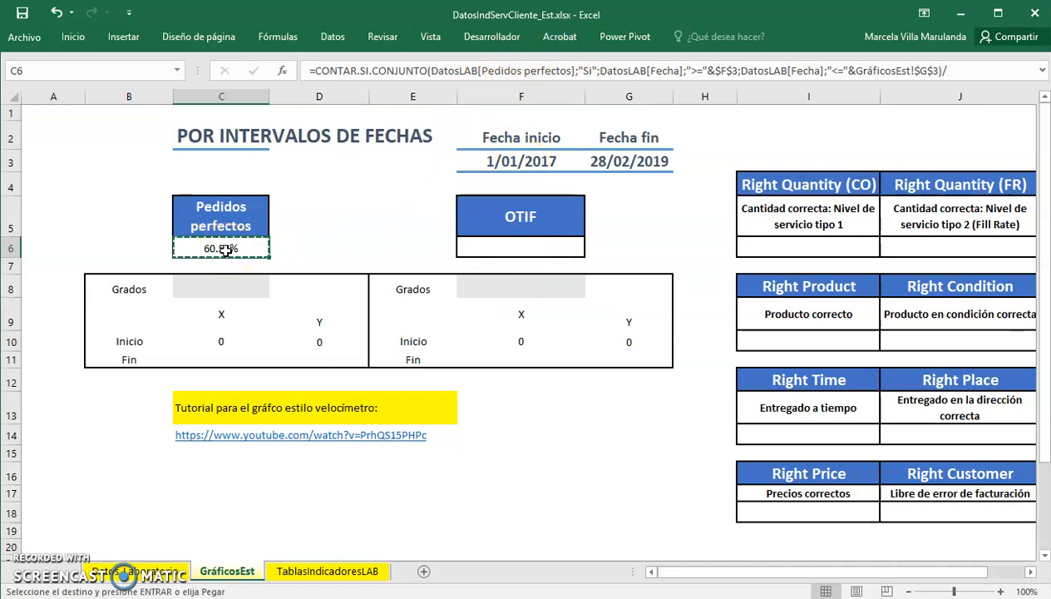
{"action": "left_click", "coordinate": [489, 249]}
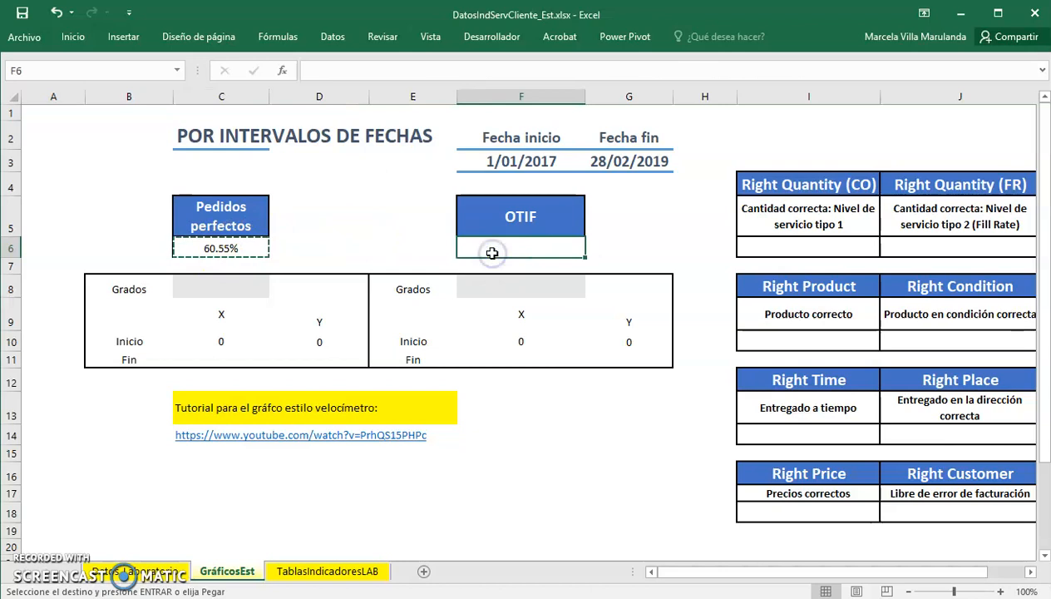
{"action": "key", "text": "ctrl+v"}
{"action": "key", "text": "Escape"}
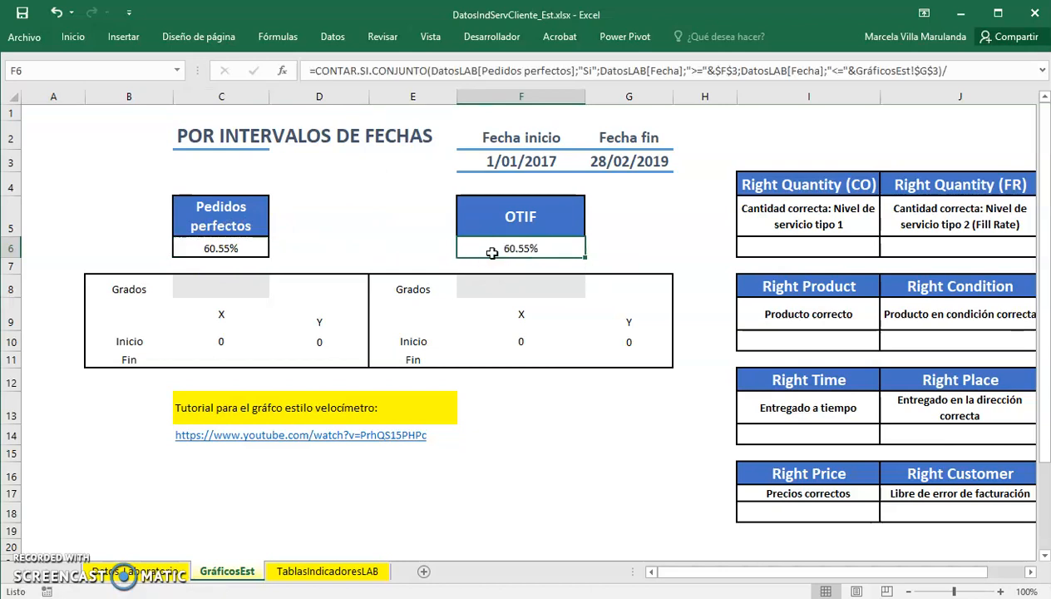
- Replace the Pedidos perfectos column with OTIF in the first criteria range of the F6 formula and enter it
{"action": "left_click", "coordinate": [1042, 70]}
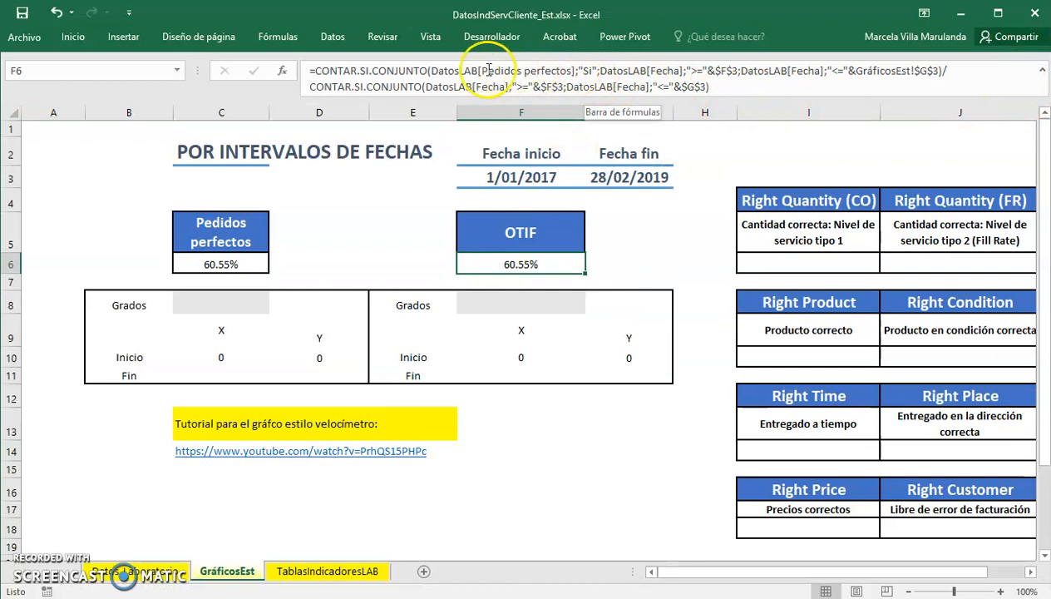
{"action": "left_click", "coordinate": [571, 73]}
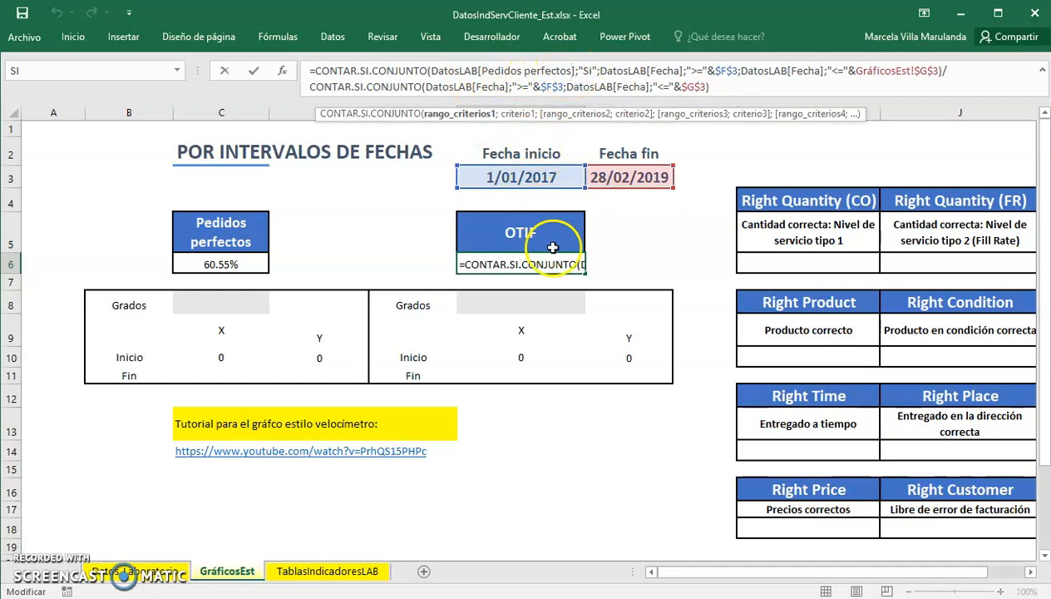
{"action": "key", "text": "BackSpace"}
{"action": "key", "text": "BackSpace"}
{"action": "key", "text": "BackSpace"}
{"action": "key", "text": "BackSpace"}
{"action": "key", "text": "BackSpace"}
{"action": "key", "text": "BackSpace"}
{"action": "key", "text": "BackSpace"}
{"action": "key", "text": "BackSpace"}
{"action": "key", "text": "BackSpace"}
{"action": "key", "text": "BackSpace"}
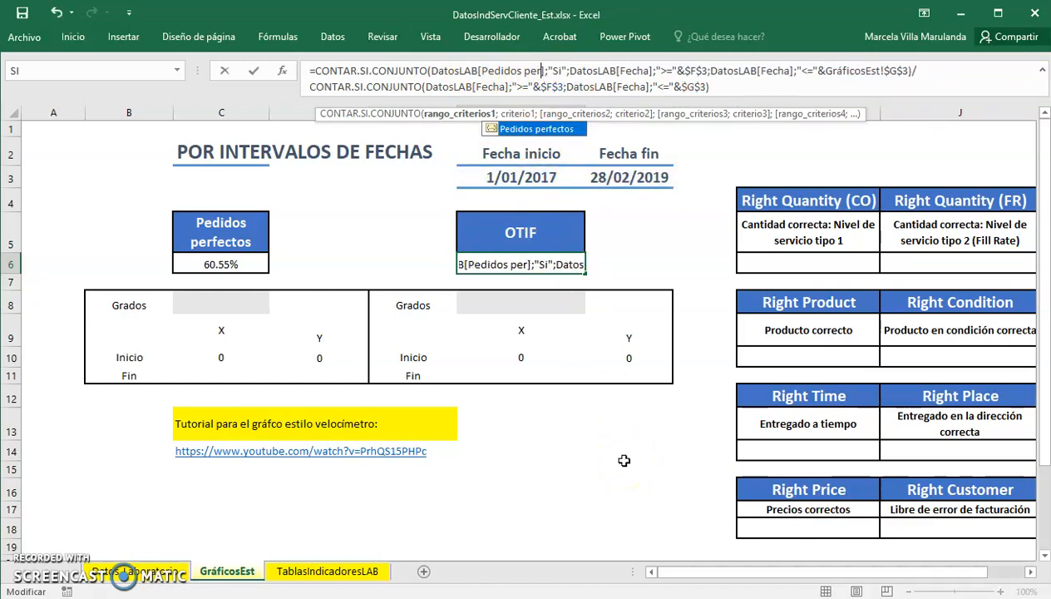
{"action": "key", "text": "BackSpace"}
{"action": "key", "text": "BackSpace"}
{"action": "key", "text": "BackSpace"}
{"action": "key", "text": "BackSpace"}
{"action": "key", "text": "BackSpace"}
{"action": "key", "text": "BackSpace"}
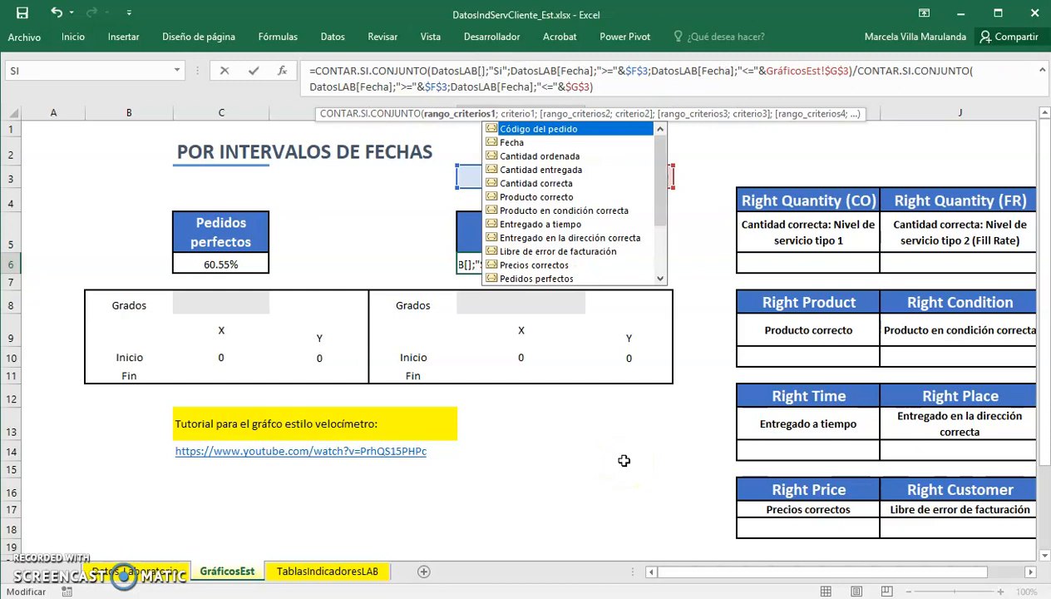
{"action": "type", "text": "ot"}
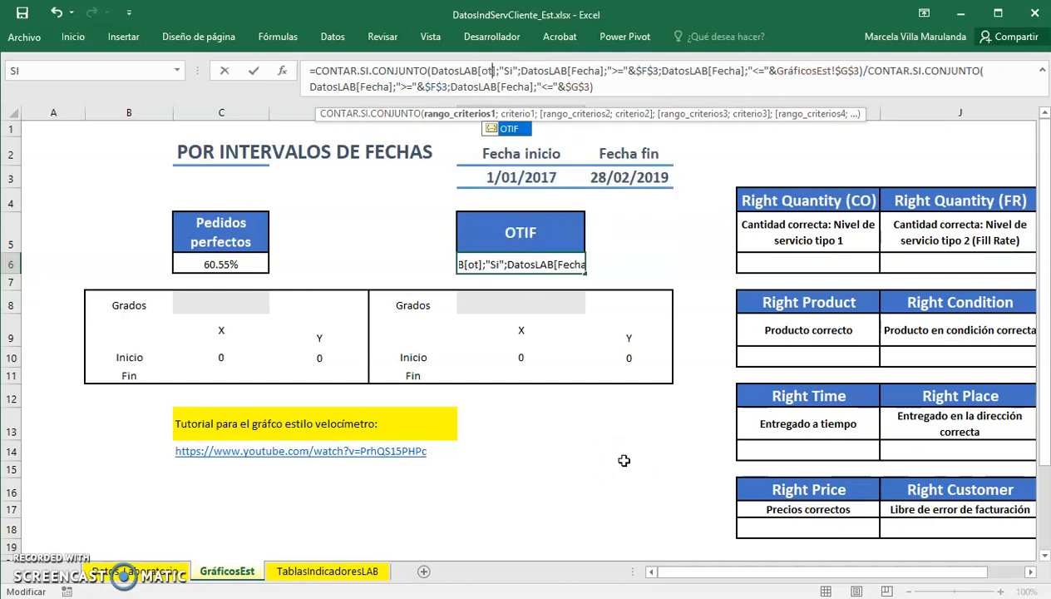
{"action": "double_click", "coordinate": [510, 129]}
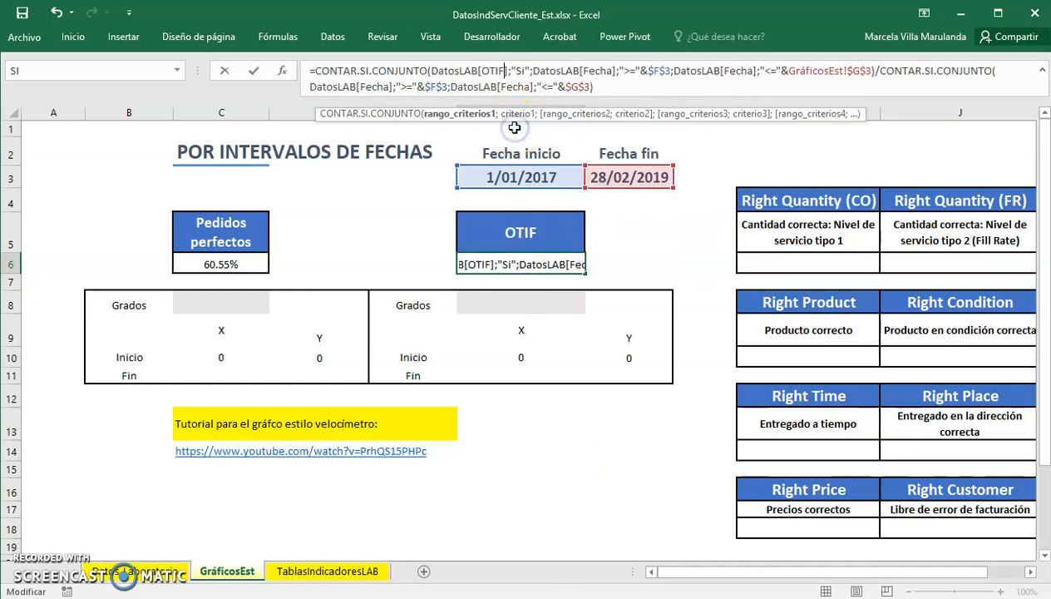
{"action": "key", "text": "Return"}
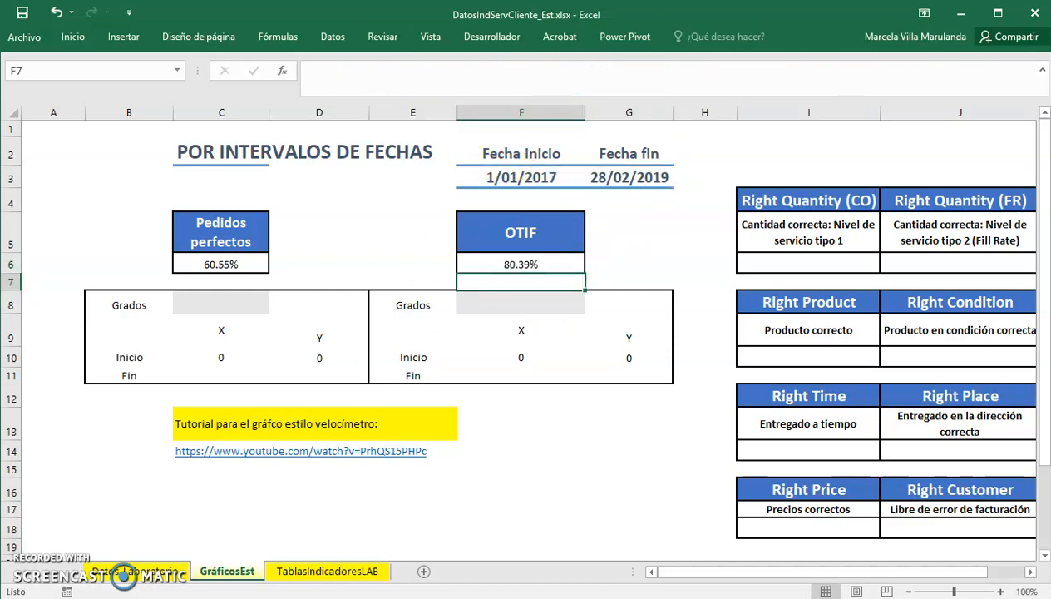
- Copy the OTIF formula from F6 into cell I6 under Right Quantity (CO)
{"action": "left_click", "coordinate": [520, 263]}
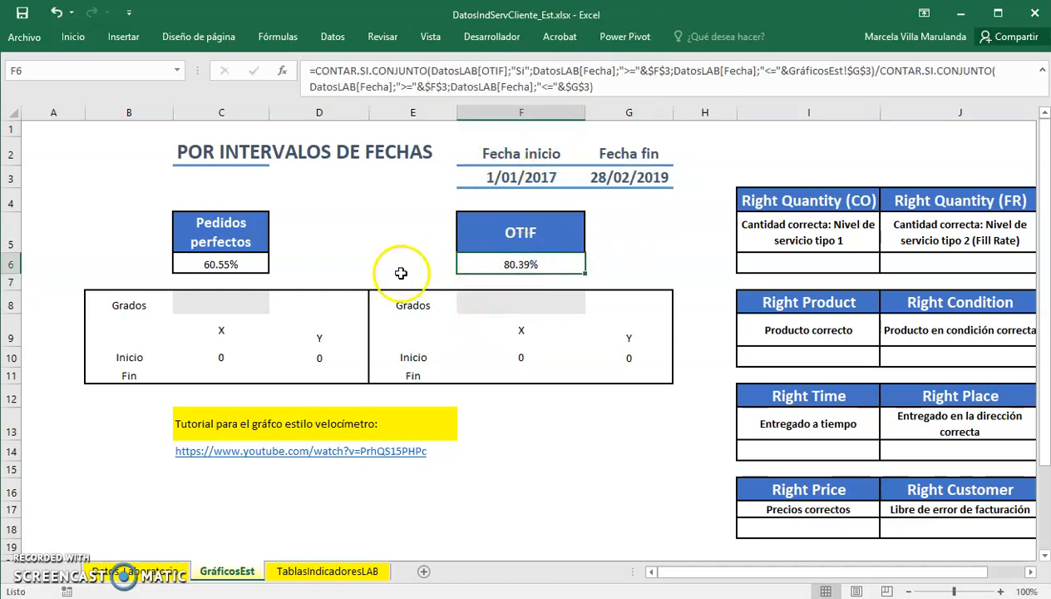
{"action": "left_click", "coordinate": [224, 263]}
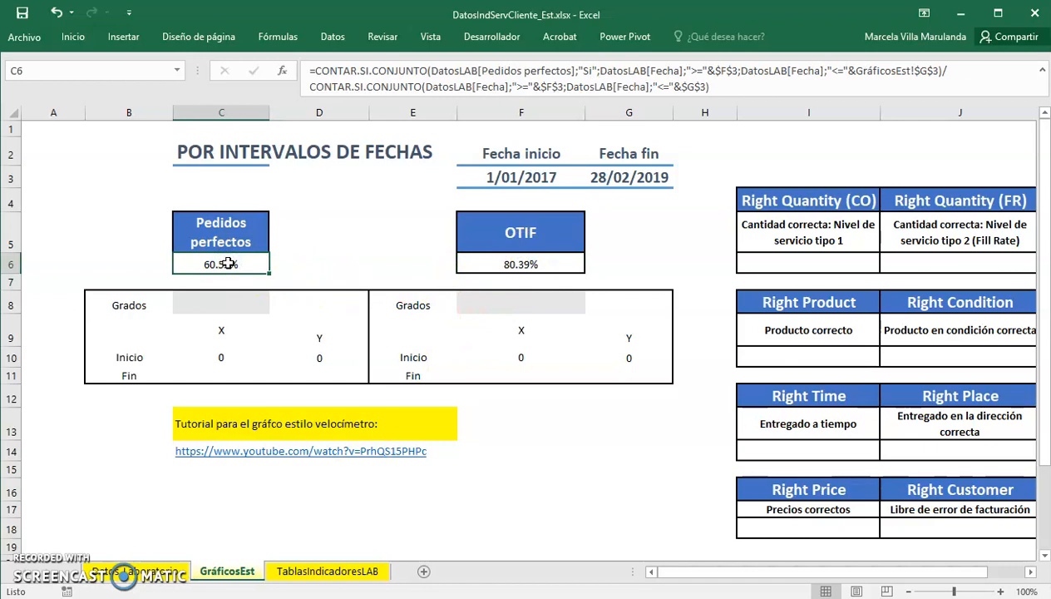
{"action": "left_click", "coordinate": [505, 266]}
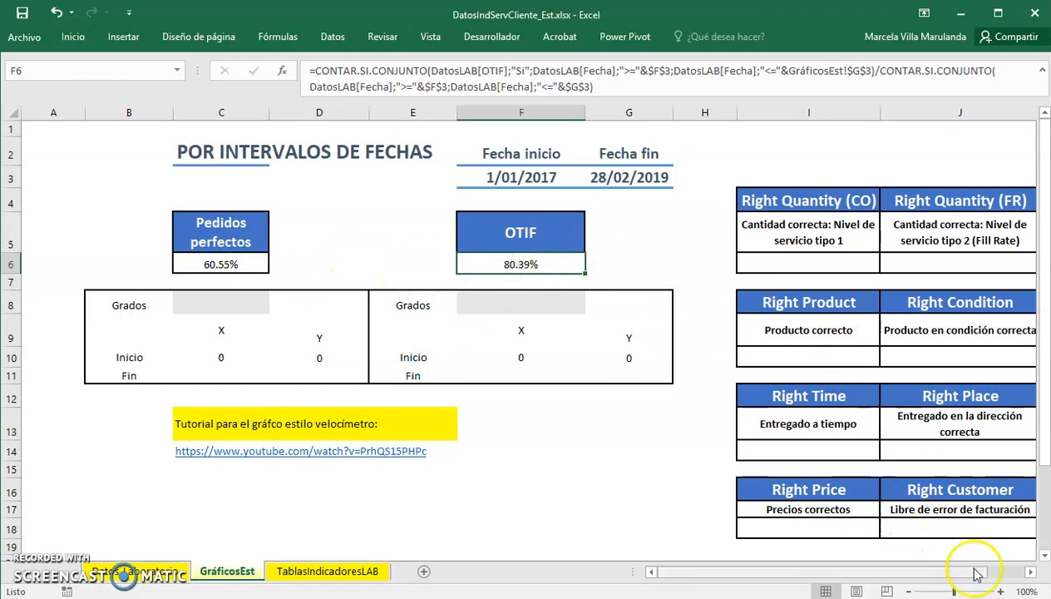
{"action": "left_click", "coordinate": [1031, 575]}
{"action": "left_click", "coordinate": [1032, 576]}
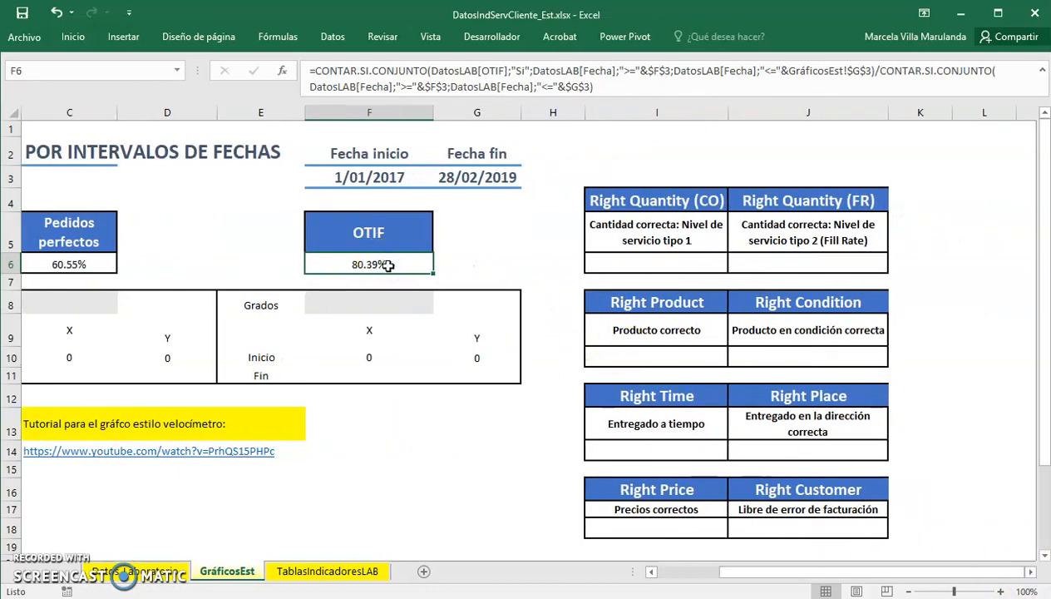
{"action": "key", "text": "ctrl+c"}
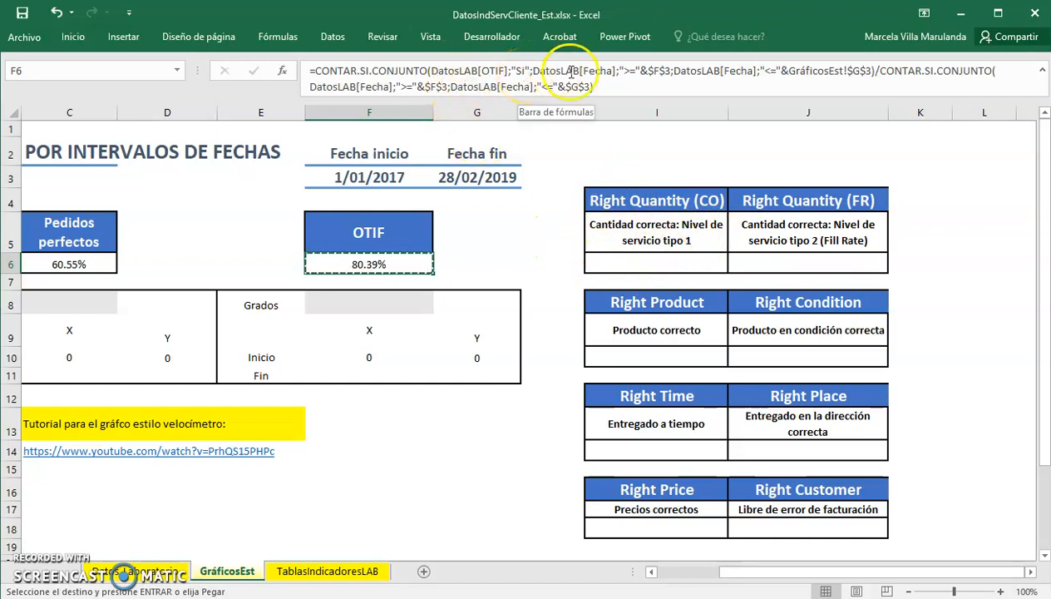
{"action": "left_click", "coordinate": [668, 260]}
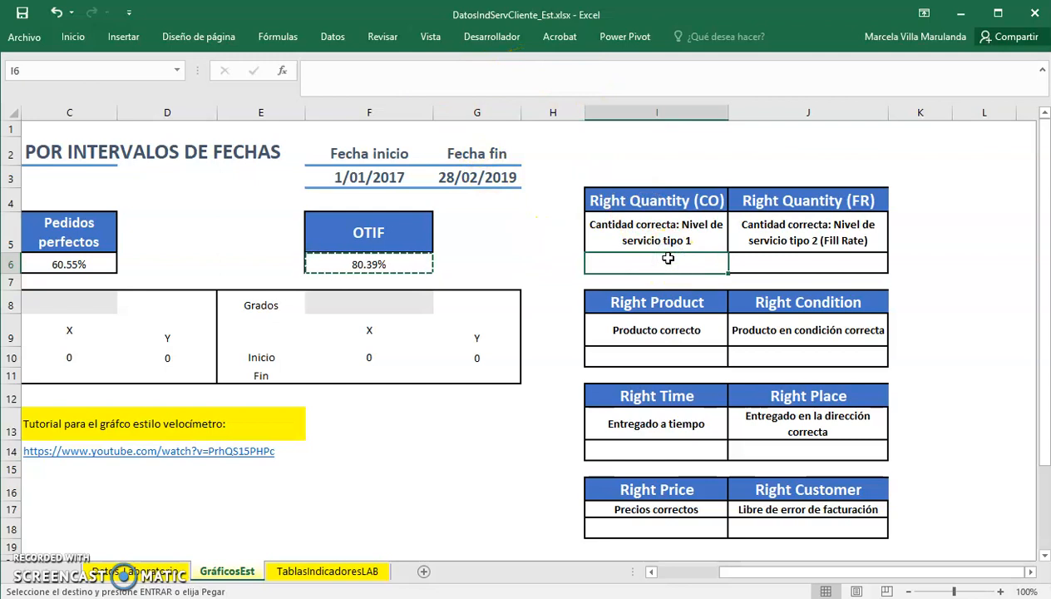
{"action": "key", "text": "Return"}
- Change the first criteria range of the I6 formula to DatosLAB[Cantidad correcta] and enter it
{"action": "left_click", "coordinate": [505, 71]}
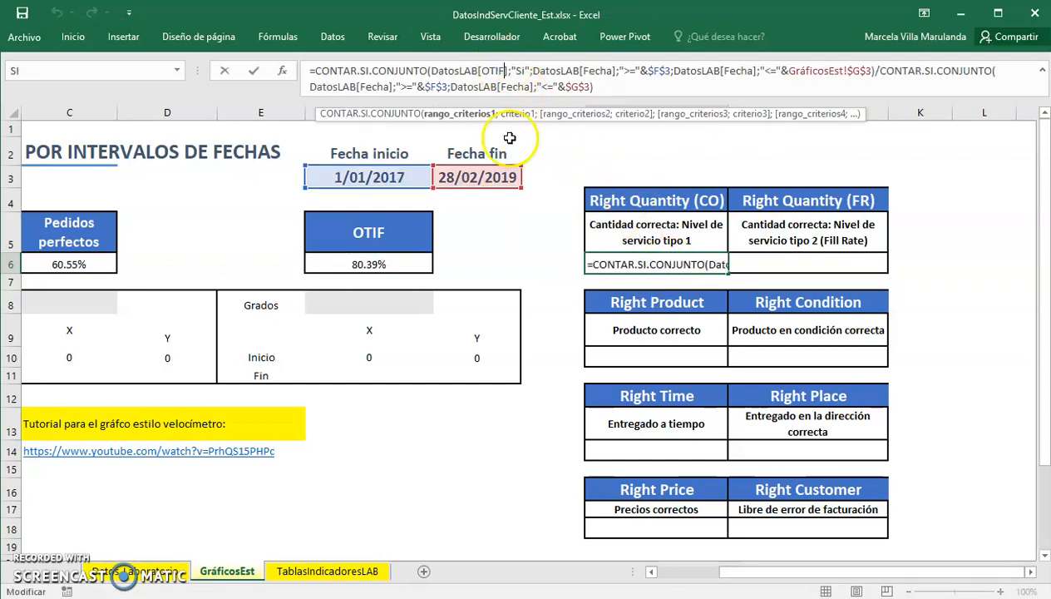
{"action": "key", "text": "BackSpace"}
{"action": "key", "text": "BackSpace"}
{"action": "key", "text": "BackSpace"}
{"action": "key", "text": "BackSpace"}
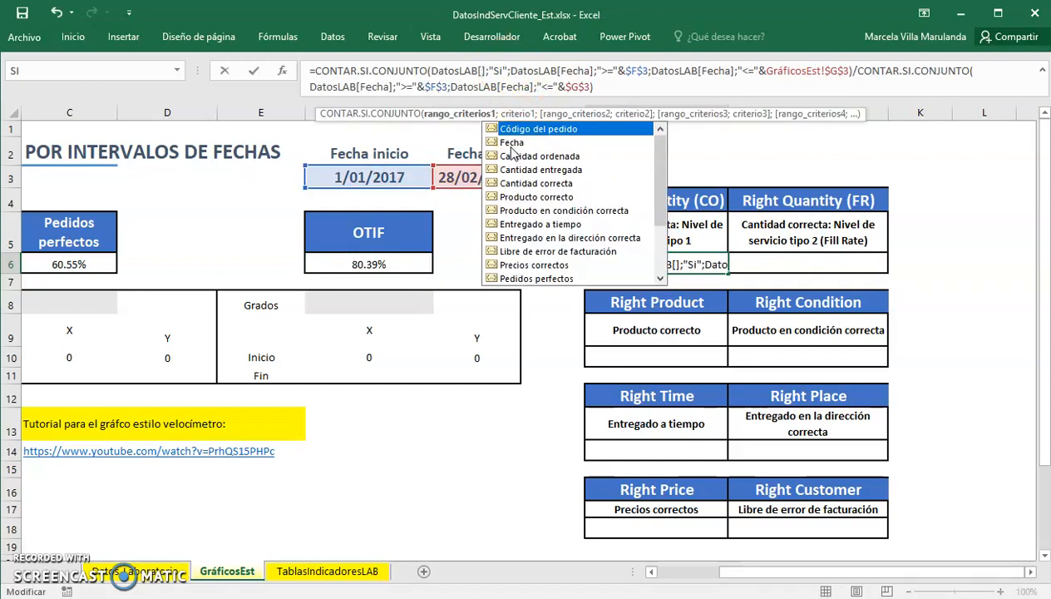
{"action": "type", "text": "canti"}
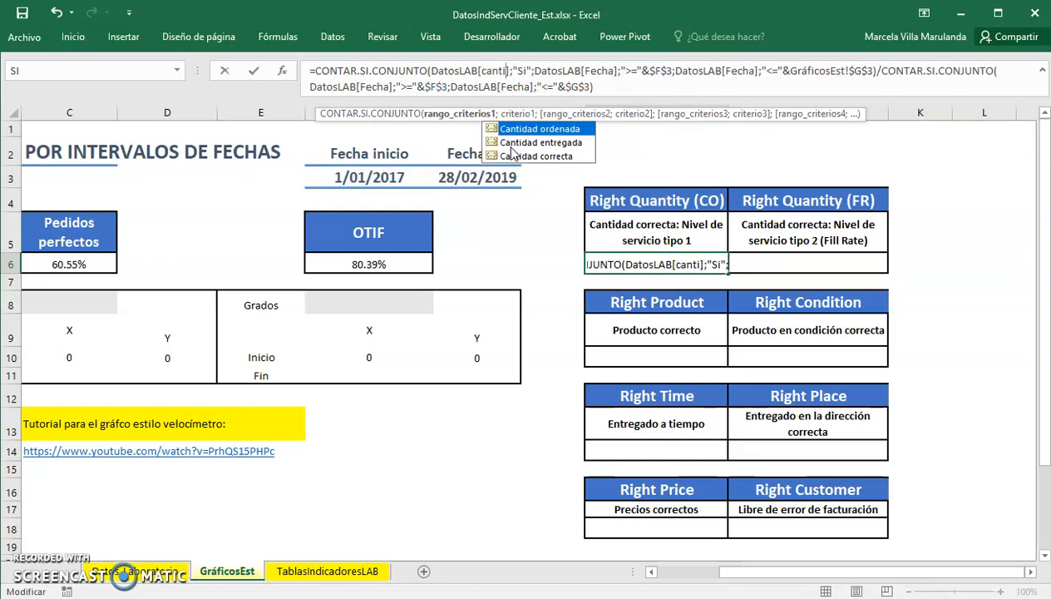
{"action": "double_click", "coordinate": [525, 157]}
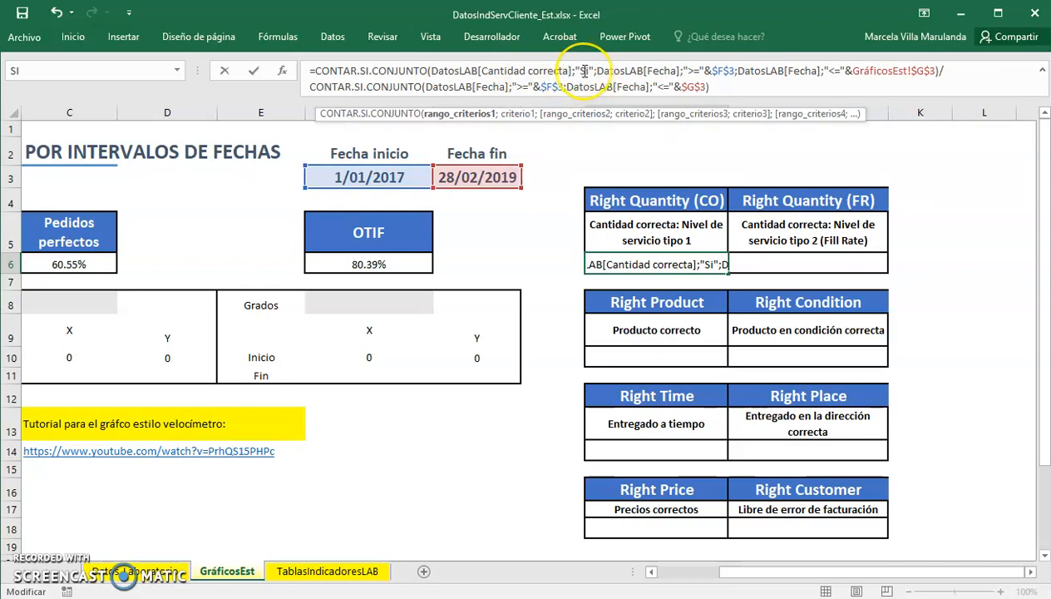
{"action": "key", "text": "ctrl+Return"}
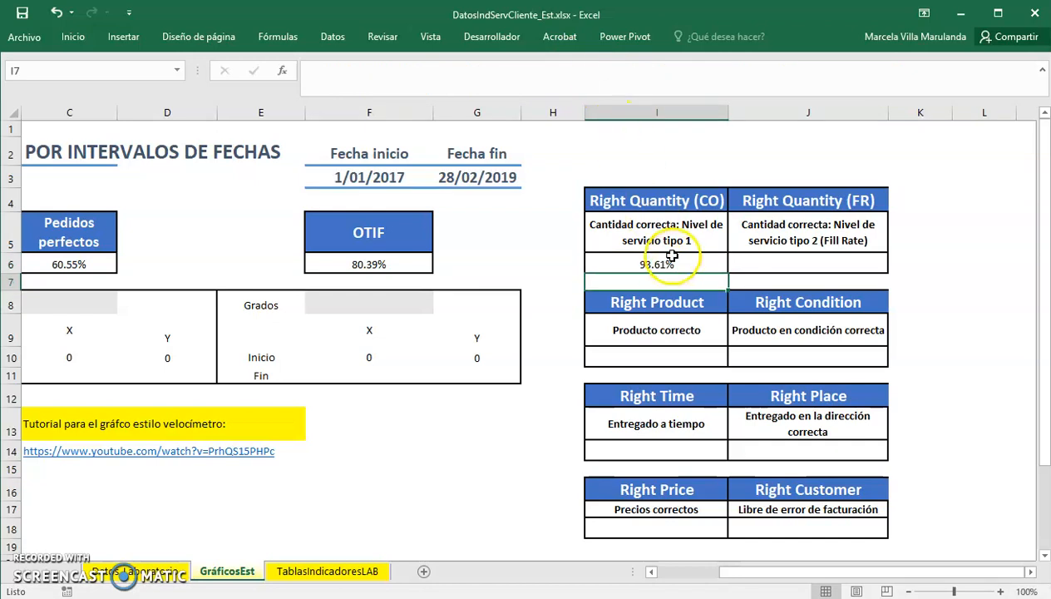
- Copy the Right Quantity (CO) formula from I6 into cell I10 under Right Product
{"action": "key", "text": "ctrl+c"}
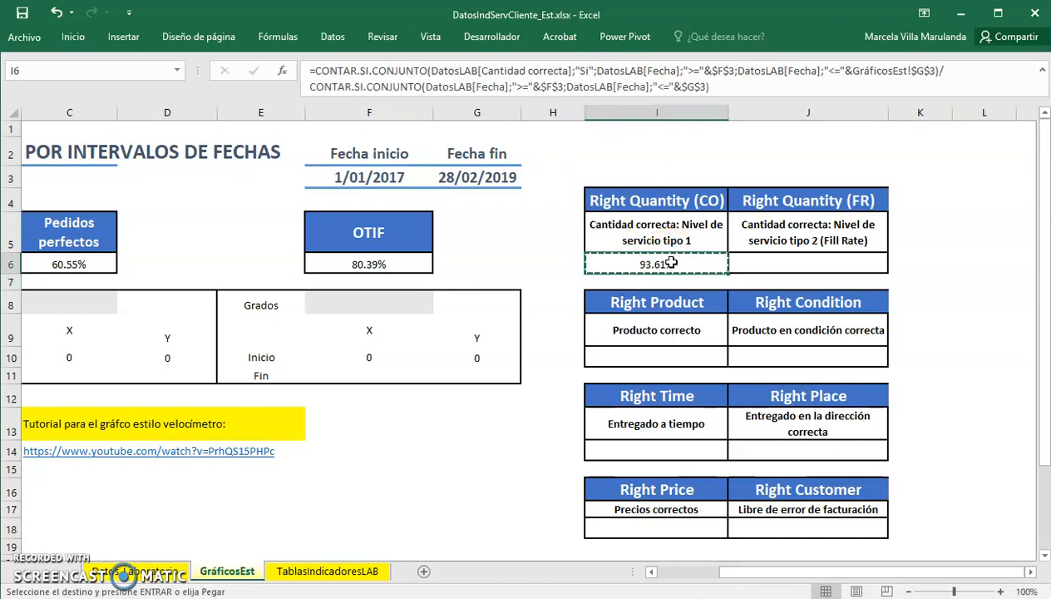
{"action": "left_click", "coordinate": [673, 355]}
{"action": "key", "text": "Return"}
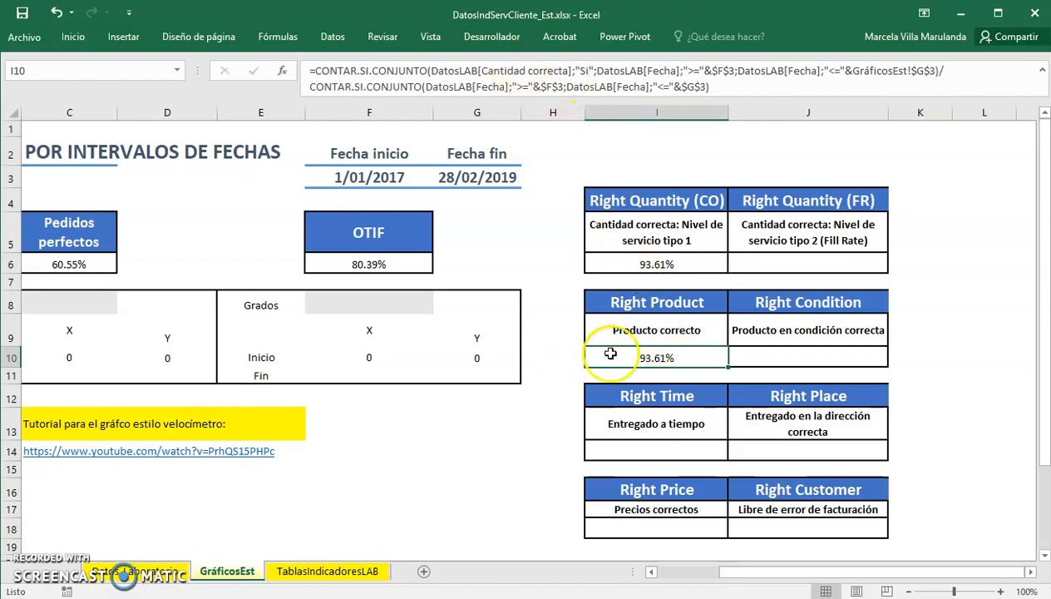
- Change the first criteria range of the I10 formula to DatosLAB[Pedidos perfectos] and enter it
{"action": "left_click", "coordinate": [535, 69]}
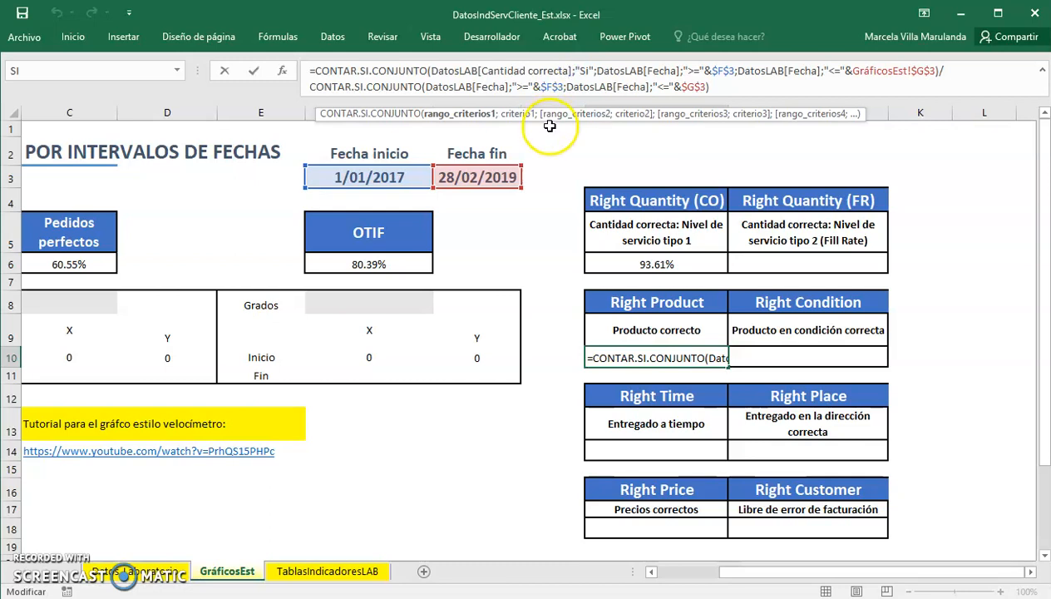
{"action": "key", "text": "BackSpace"}
{"action": "key", "text": "BackSpace"}
{"action": "key", "text": "BackSpace"}
{"action": "key", "text": "BackSpace"}
{"action": "key", "text": "BackSpace"}
{"action": "key", "text": "BackSpace"}
{"action": "key", "text": "BackSpace"}
{"action": "key", "text": "BackSpace"}
{"action": "key", "text": "BackSpace"}
{"action": "key", "text": "BackSpace"}
{"action": "key", "text": "BackSpace"}
{"action": "key", "text": "BackSpace"}
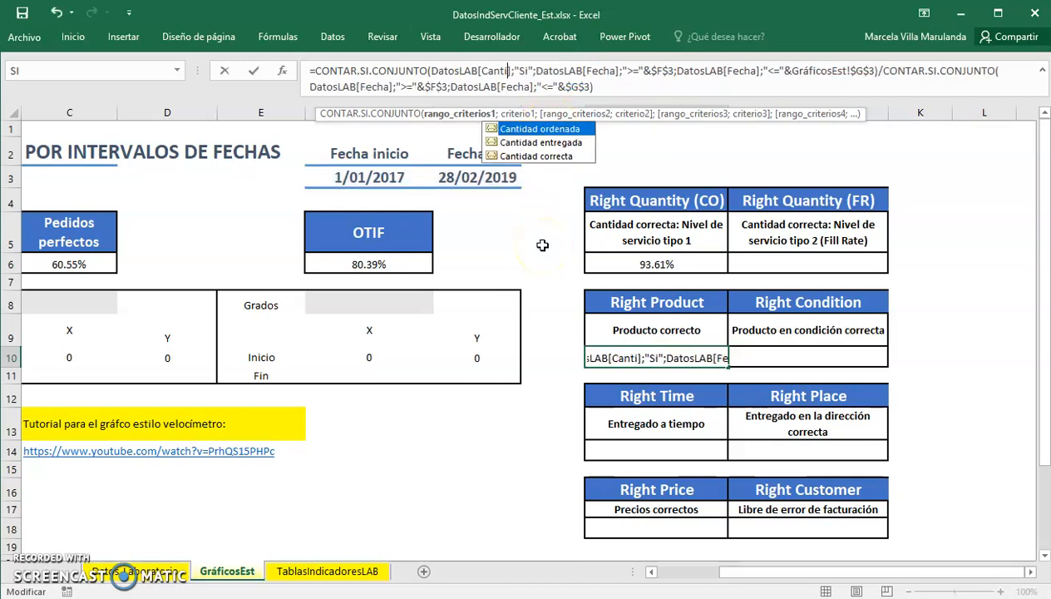
{"action": "key", "text": "BackSpace"}
{"action": "key", "text": "BackSpace"}
{"action": "key", "text": "BackSpace"}
{"action": "key", "text": "BackSpace"}
{"action": "key", "text": "BackSpace"}
{"action": "type", "text": "pedi"}
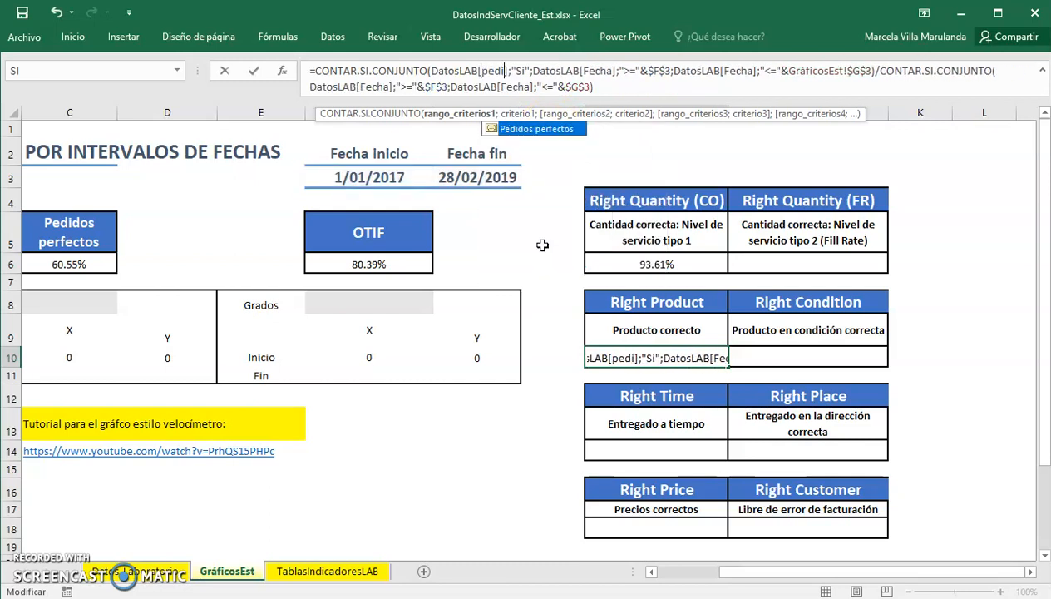
{"action": "double_click", "coordinate": [534, 128]}
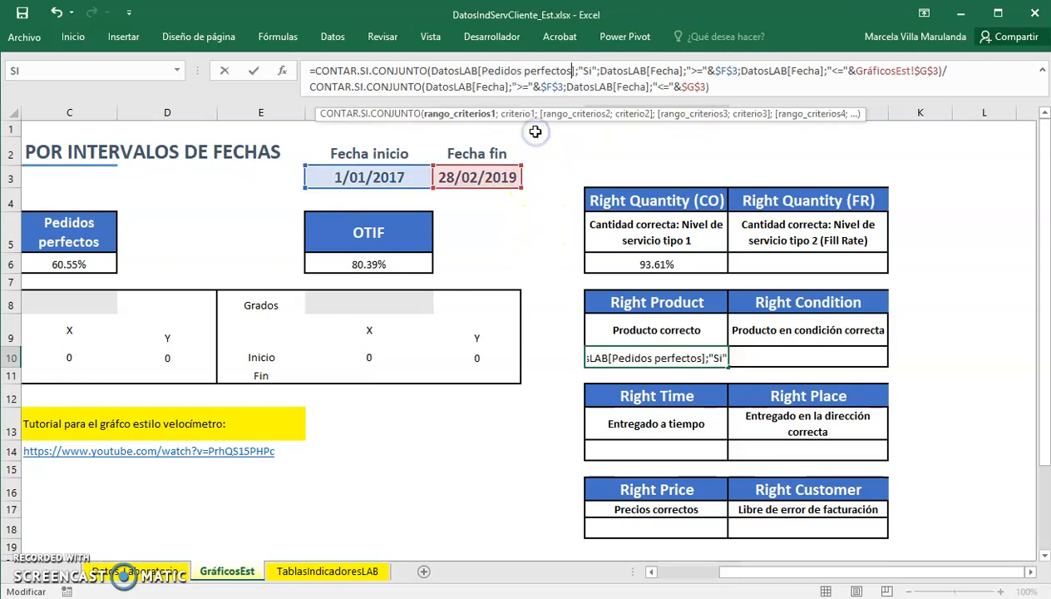
{"action": "key", "text": "Return"}
- Copy the Right Product formula from I10 into cell J10 under Right Condition
{"action": "left_click", "coordinate": [657, 356]}
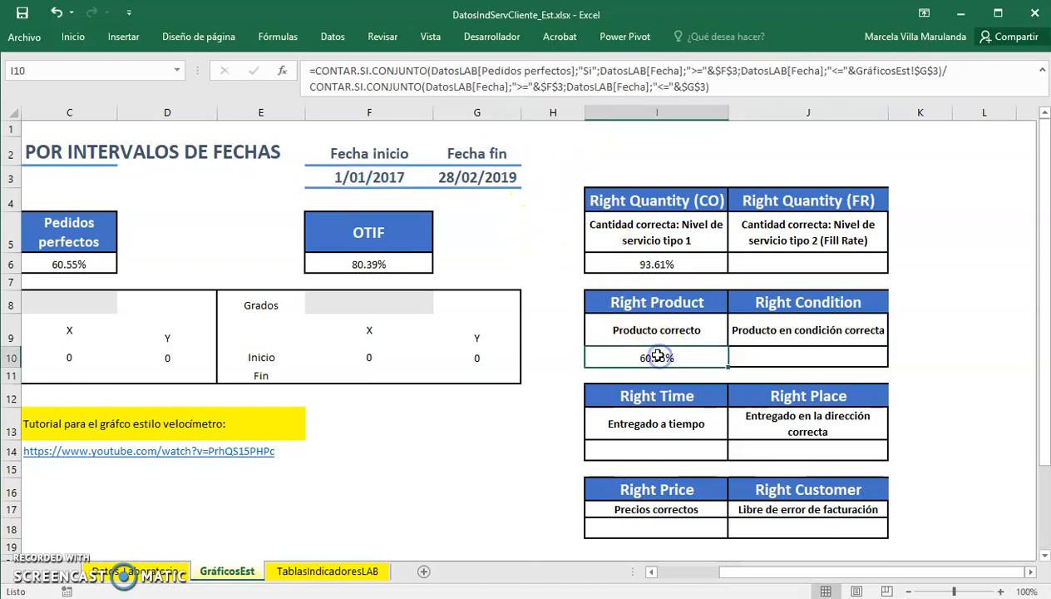
{"action": "key", "text": "ctrl+c"}
{"action": "key", "text": "Right"}
{"action": "key", "text": "Return"}
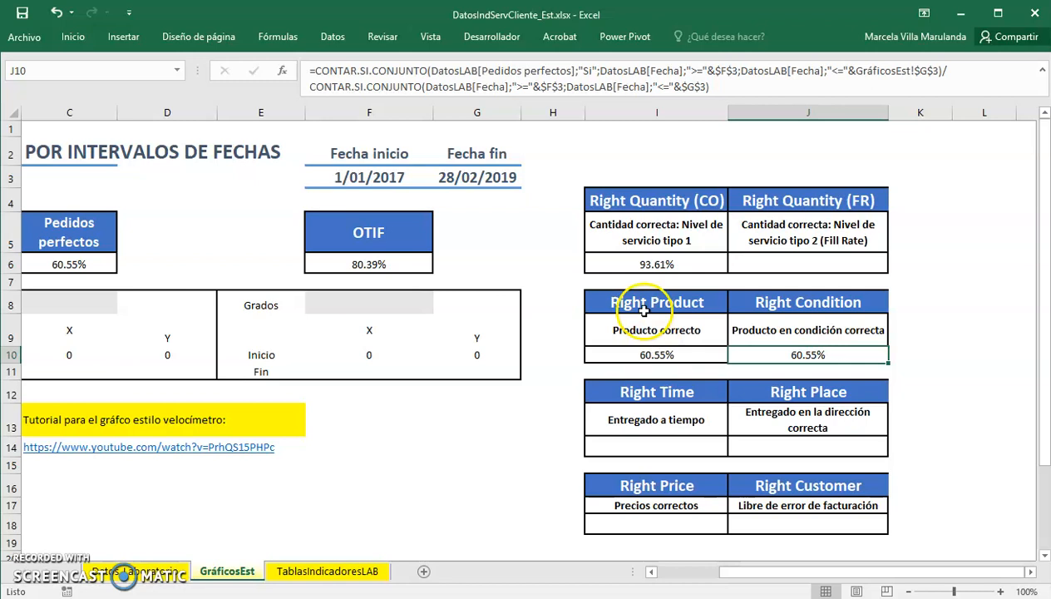
- Change the first criteria range of the J10 formula to DatosLAB[Producto en condición correcta] and enter it
{"action": "left_click", "coordinate": [568, 72]}
{"action": "key", "text": "BackSpace"}
{"action": "key", "text": "BackSpace"}
{"action": "key", "text": "BackSpace"}
{"action": "key", "text": "BackSpace"}
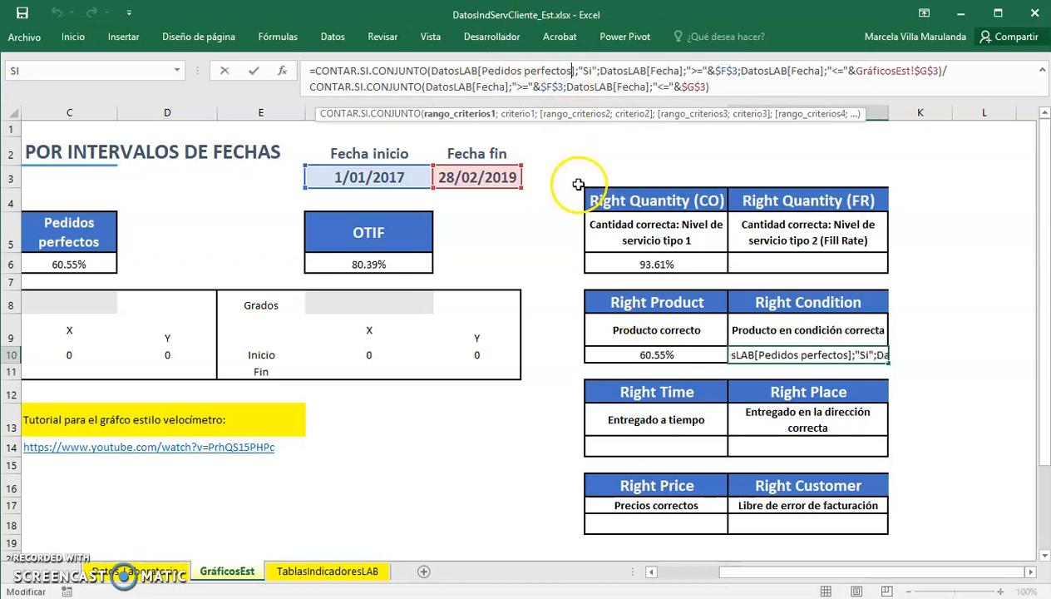
{"action": "key", "text": "BackSpace"}
{"action": "key", "text": "BackSpace"}
{"action": "key", "text": "BackSpace"}
{"action": "key", "text": "BackSpace"}
{"action": "key", "text": "BackSpace"}
{"action": "key", "text": "BackSpace"}
{"action": "key", "text": "BackSpace"}
{"action": "key", "text": "BackSpace"}
{"action": "key", "text": "BackSpace"}
{"action": "key", "text": "BackSpace"}
{"action": "key", "text": "BackSpace"}
{"action": "key", "text": "BackSpace"}
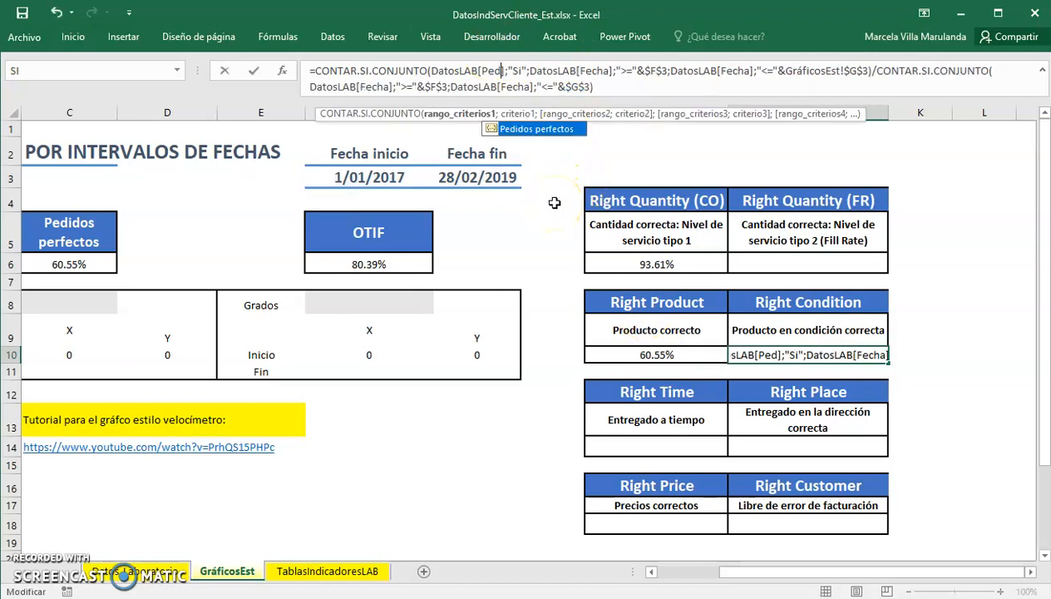
{"action": "key", "text": "BackSpace"}
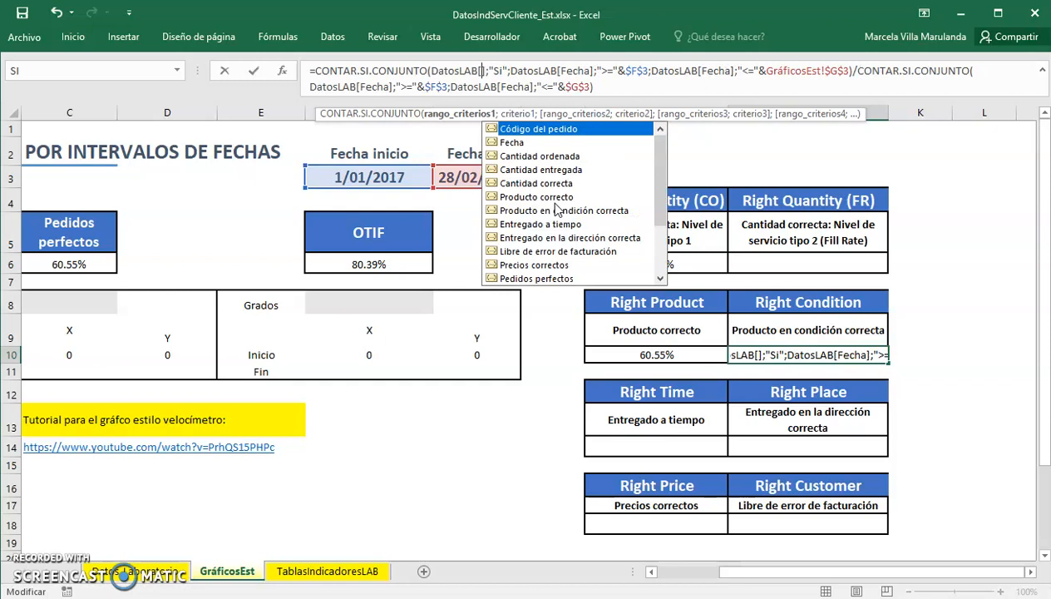
{"action": "type", "text": "produ"}
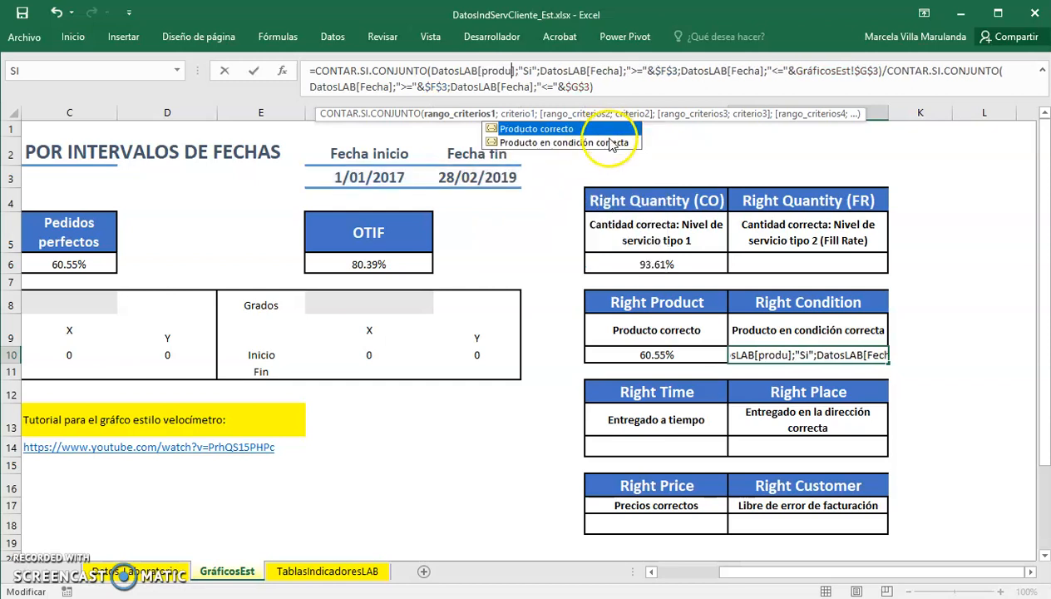
{"action": "double_click", "coordinate": [612, 143]}
{"action": "key", "text": "Return"}
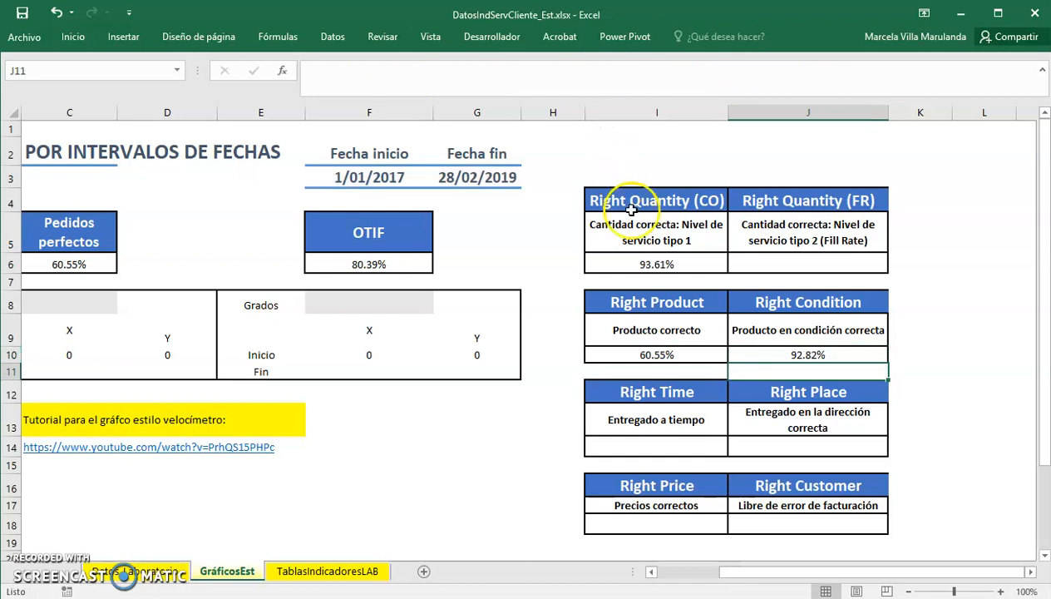
- Correct the first criteria range of the I10 formula to DatosLAB[Producto correcto], enter it and check the Right Product and Right Condition formulas
{"action": "left_click", "coordinate": [700, 357]}
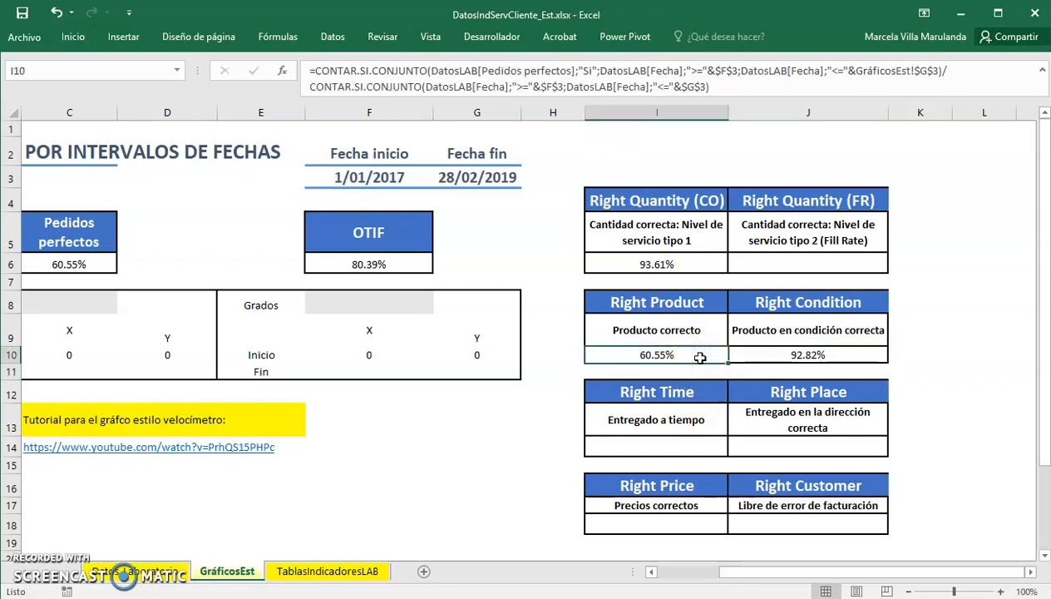
{"action": "left_click", "coordinate": [573, 71]}
{"action": "left_click_drag", "start_coordinate": [573, 71], "coordinate": [483, 75]}
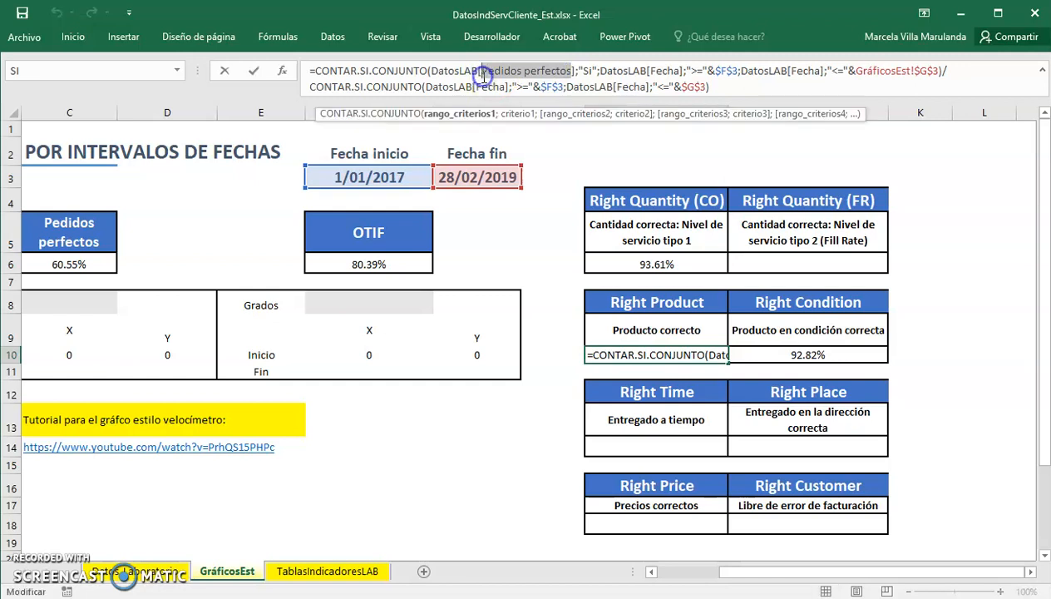
{"action": "type", "text": "produ"}
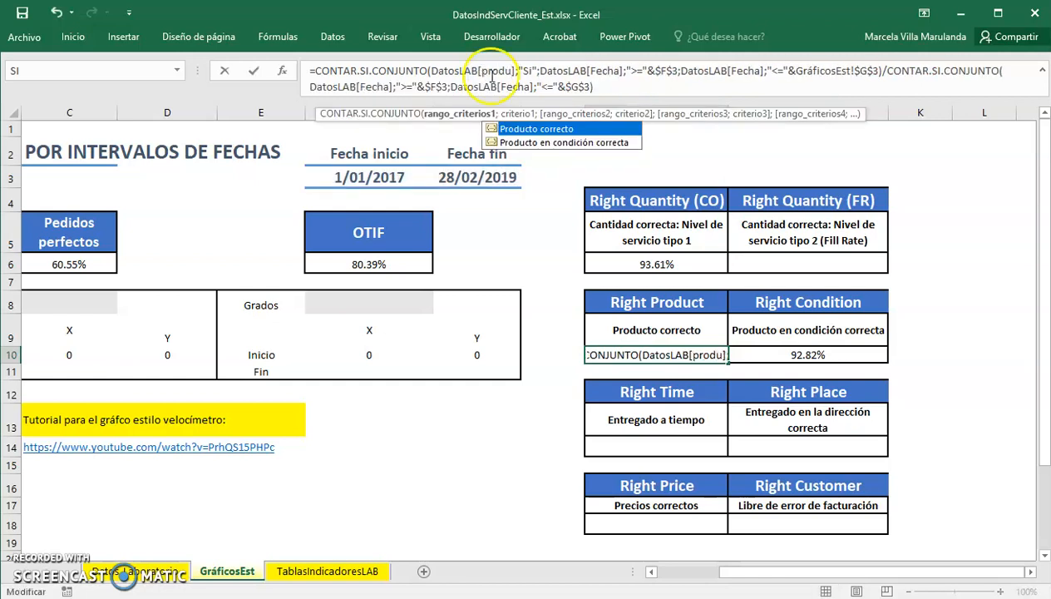
{"action": "double_click", "coordinate": [516, 129]}
{"action": "key", "text": "Return"}
{"action": "left_click", "coordinate": [644, 350]}
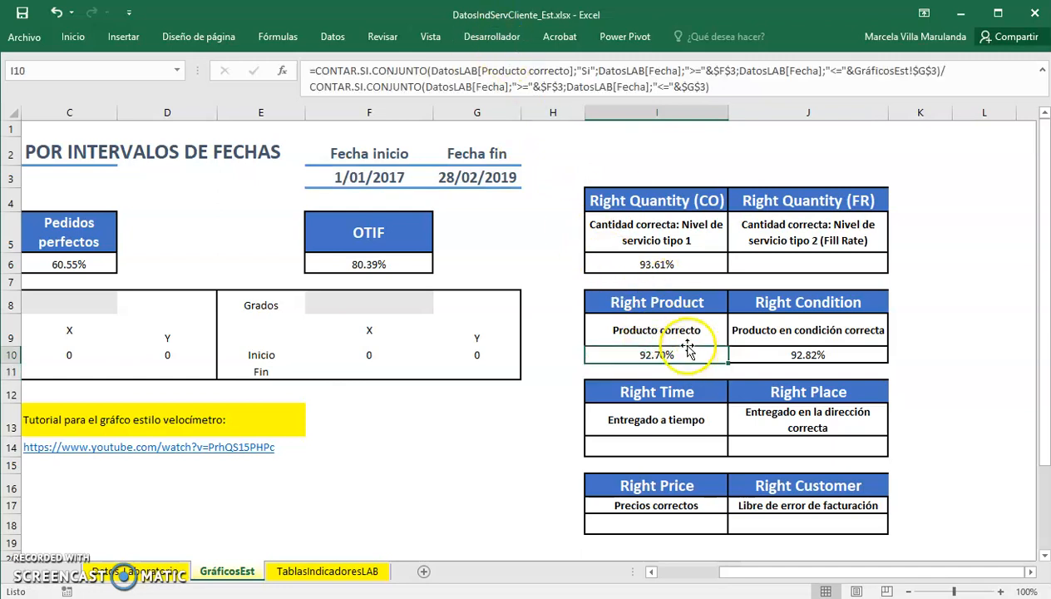
{"action": "left_click", "coordinate": [769, 354]}
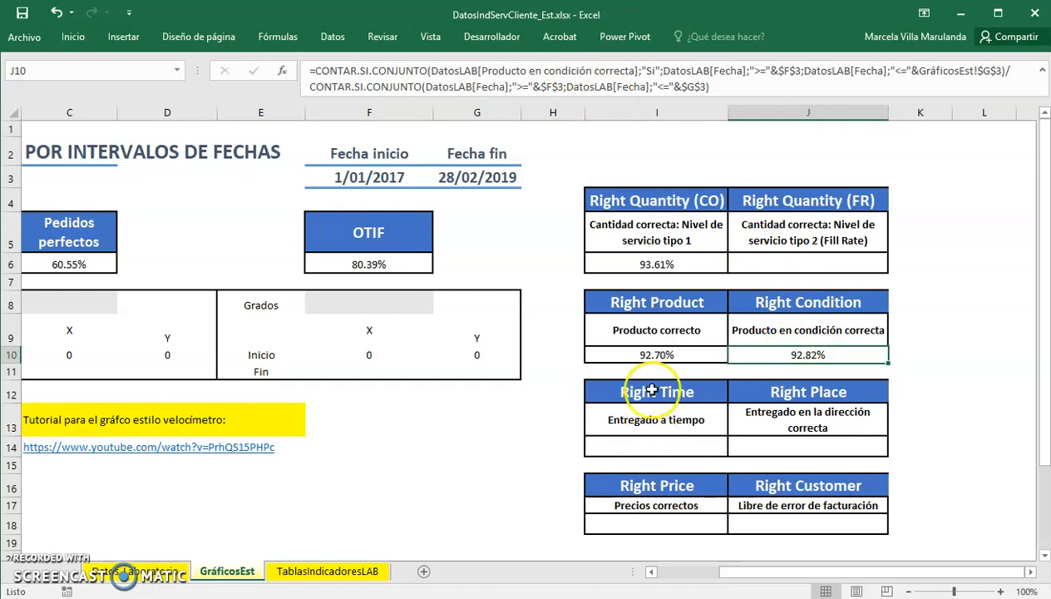
- Copy the Right Product formula from I10 into cell I14 under Right Time
{"action": "left_click", "coordinate": [655, 358]}
{"action": "key", "text": "ctrl+c"}
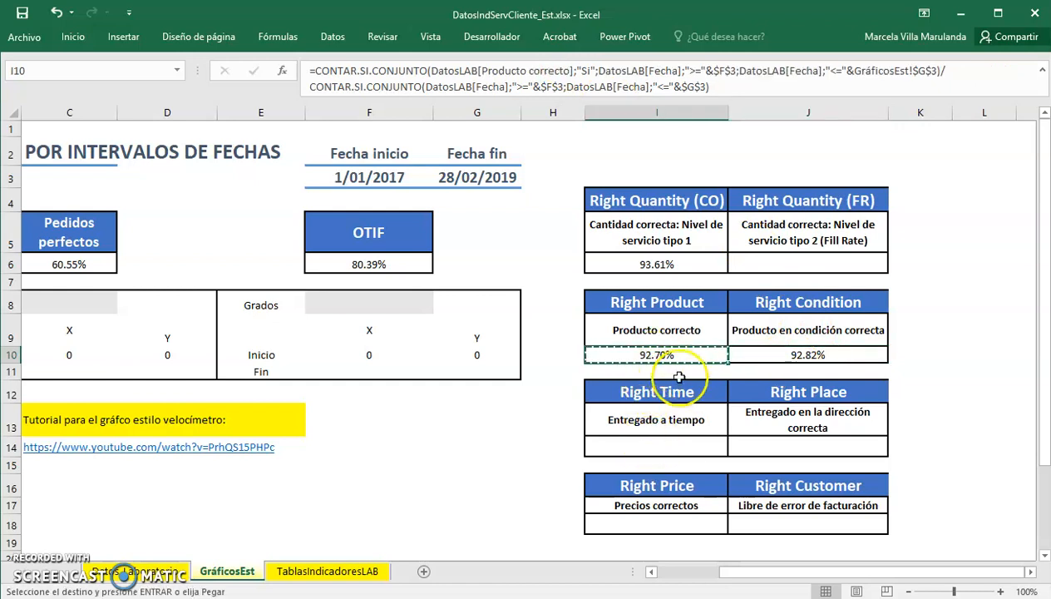
{"action": "left_click", "coordinate": [654, 449]}
{"action": "key", "text": "Return"}
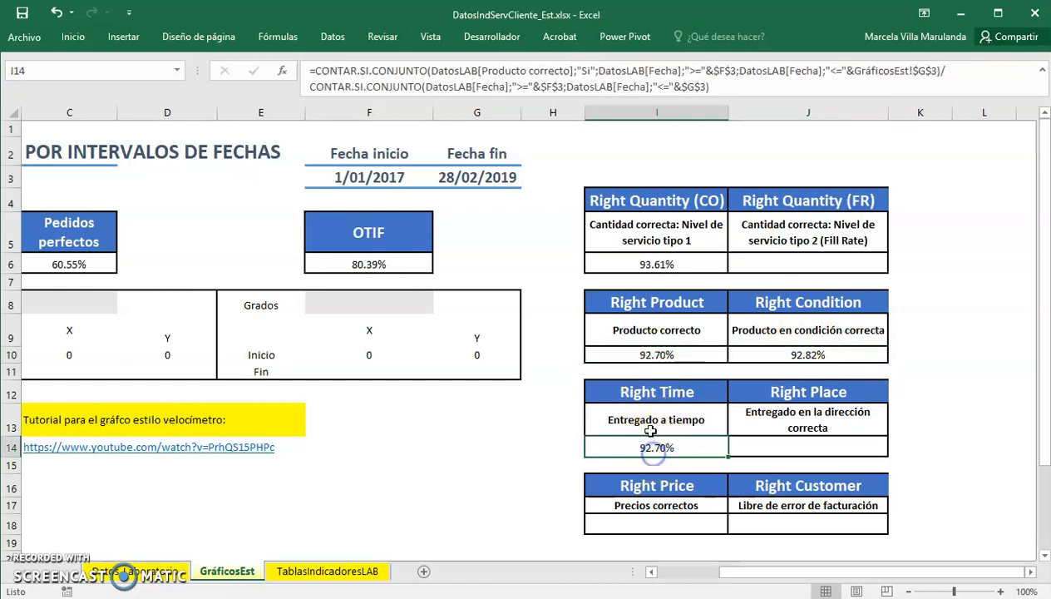
- Change the first criteria range of the I14 formula to DatosLAB[Entregado a tiempo] and enter it
{"action": "left_click", "coordinate": [561, 72]}
{"action": "key", "text": "BackSpace"}
{"action": "key", "text": "BackSpace"}
{"action": "key", "text": "BackSpace"}
{"action": "key", "text": "BackSpace"}
{"action": "key", "text": "BackSpace"}
{"action": "key", "text": "BackSpace"}
{"action": "key", "text": "BackSpace"}
{"action": "key", "text": "BackSpace"}
{"action": "key", "text": "BackSpace"}
{"action": "key", "text": "BackSpace"}
{"action": "key", "text": "BackSpace"}
{"action": "key", "text": "BackSpace"}
{"action": "key", "text": "BackSpace"}
{"action": "key", "text": "BackSpace"}
{"action": "key", "text": "BackSpace"}
{"action": "key", "text": "BackSpace"}
{"action": "key", "text": "BackSpace"}
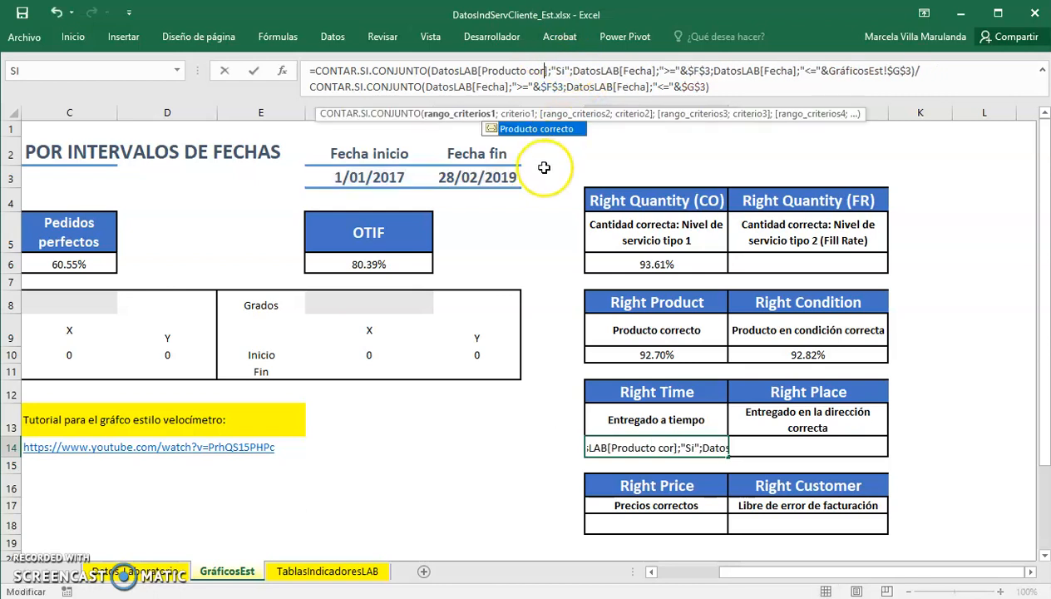
{"action": "type", "text": "entre"}
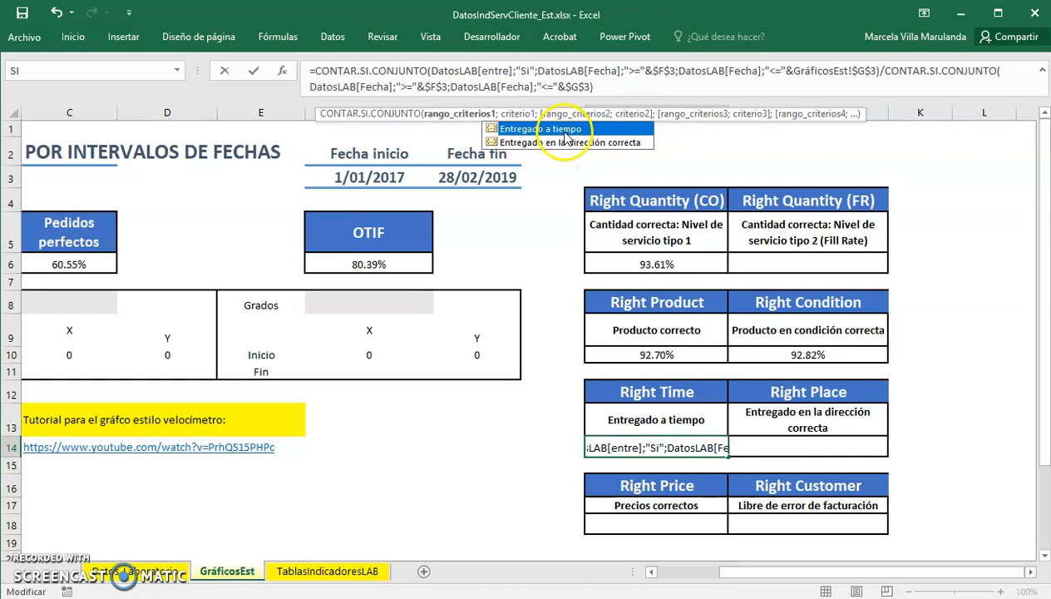
{"action": "double_click", "coordinate": [566, 136]}
{"action": "key", "text": "Return"}
- Copy the Right Time formula from I14 into cell J14 under Right Place
{"action": "key", "text": "Up"}
{"action": "key", "text": "ctrl+c"}
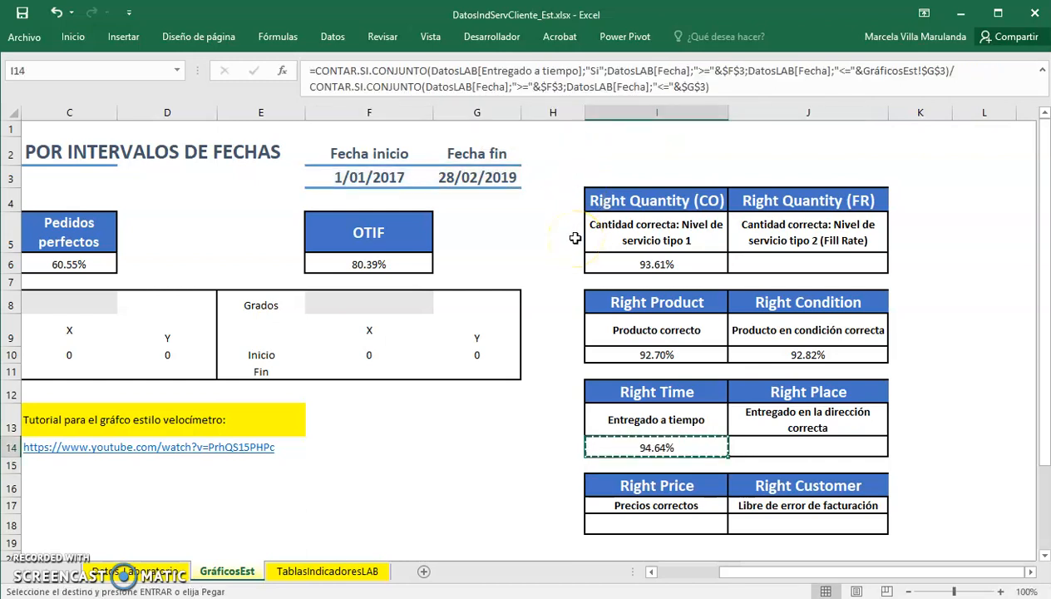
{"action": "key", "text": "Right"}
{"action": "key", "text": "Return"}
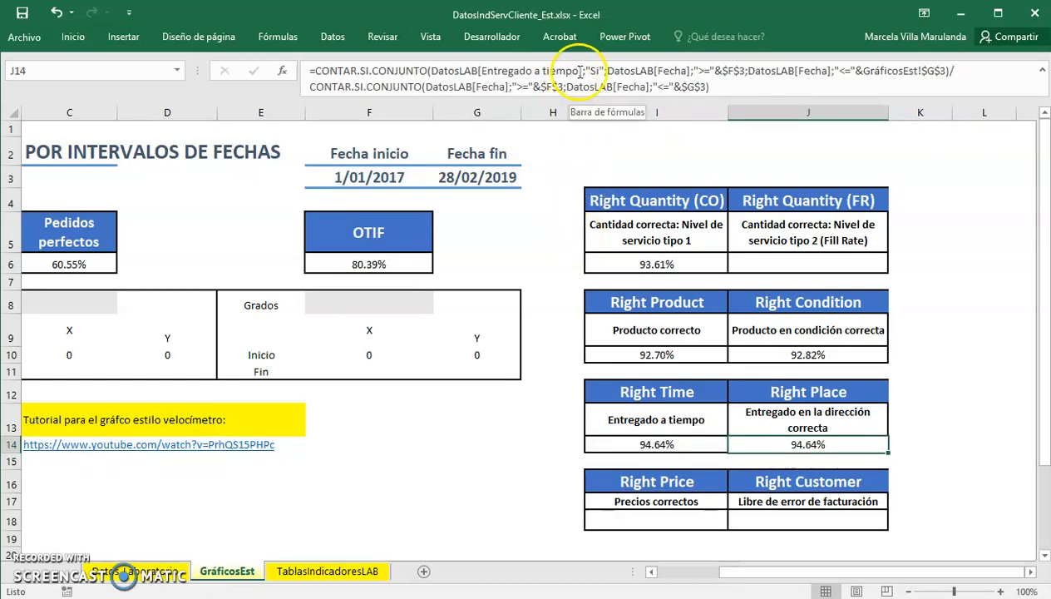
- Change the first criteria range of the J14 formula to DatosLAB[Entregado en la dirección correcta] and enter it
{"action": "left_click", "coordinate": [580, 72]}
{"action": "key", "text": "BackSpace"}
{"action": "key", "text": "BackSpace"}
{"action": "key", "text": "BackSpace"}
{"action": "key", "text": "BackSpace"}
{"action": "key", "text": "BackSpace"}
{"action": "key", "text": "BackSpace"}
{"action": "key", "text": "BackSpace"}
{"action": "key", "text": "BackSpace"}
{"action": "type", "text": "en"}
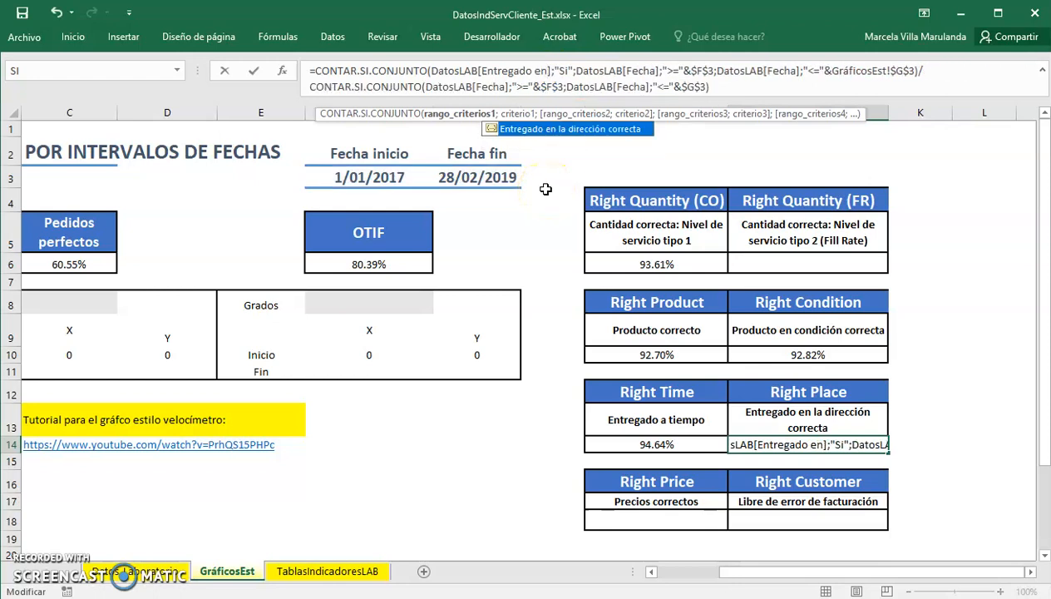
{"action": "double_click", "coordinate": [565, 133]}
{"action": "key", "text": "Return"}
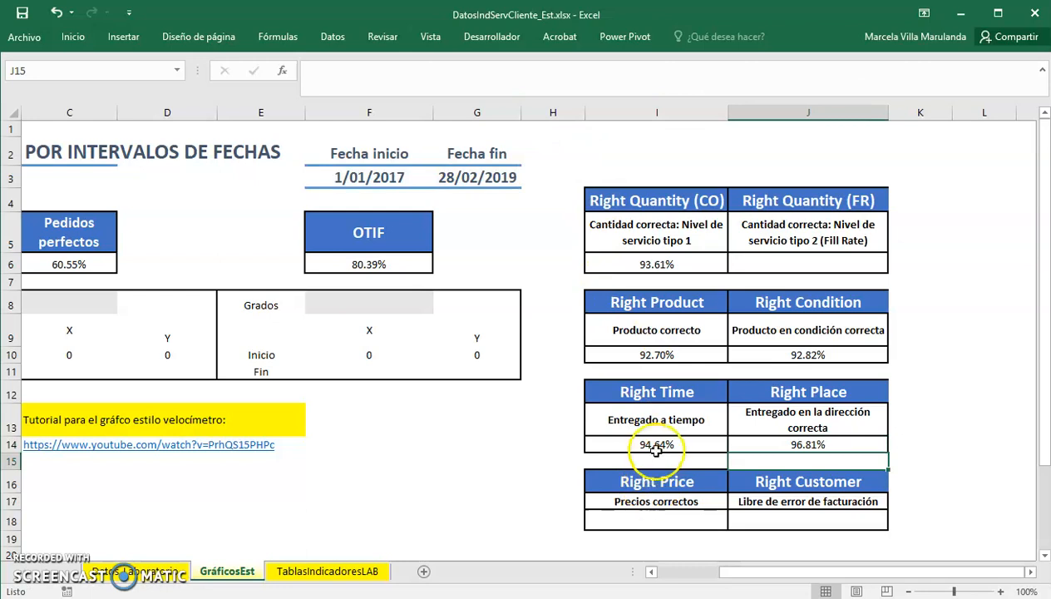
- Copy the Right Time formula from I14 into cell I18 under Right Price
{"action": "left_click", "coordinate": [657, 447]}
{"action": "key", "text": "ctrl+c"}
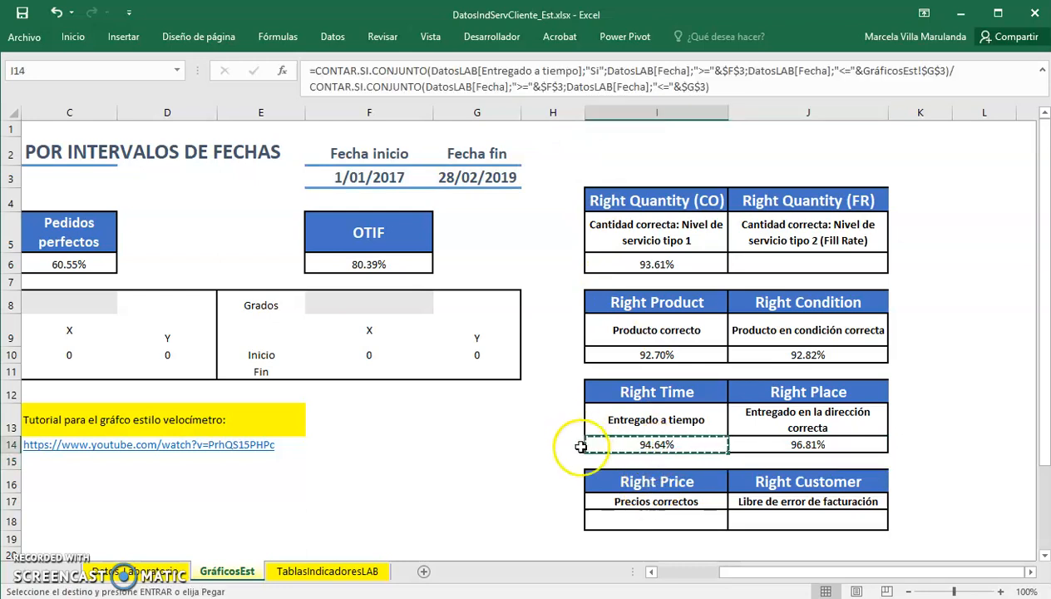
{"action": "left_click", "coordinate": [604, 520]}
{"action": "key", "text": "Return"}
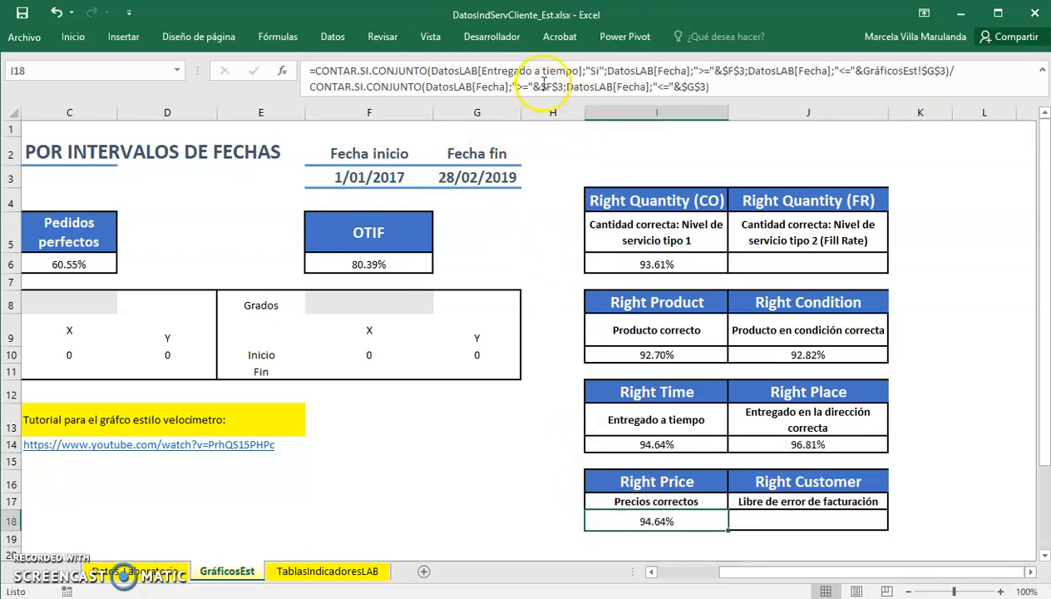
- Change the first criteria range of the I18 formula to DatosLAB[Precios correctos] and enter it
{"action": "left_click", "coordinate": [575, 75]}
{"action": "key", "text": "BackSpace"}
{"action": "key", "text": "BackSpace"}
{"action": "key", "text": "BackSpace"}
{"action": "key", "text": "BackSpace"}
{"action": "key", "text": "BackSpace"}
{"action": "key", "text": "BackSpace"}
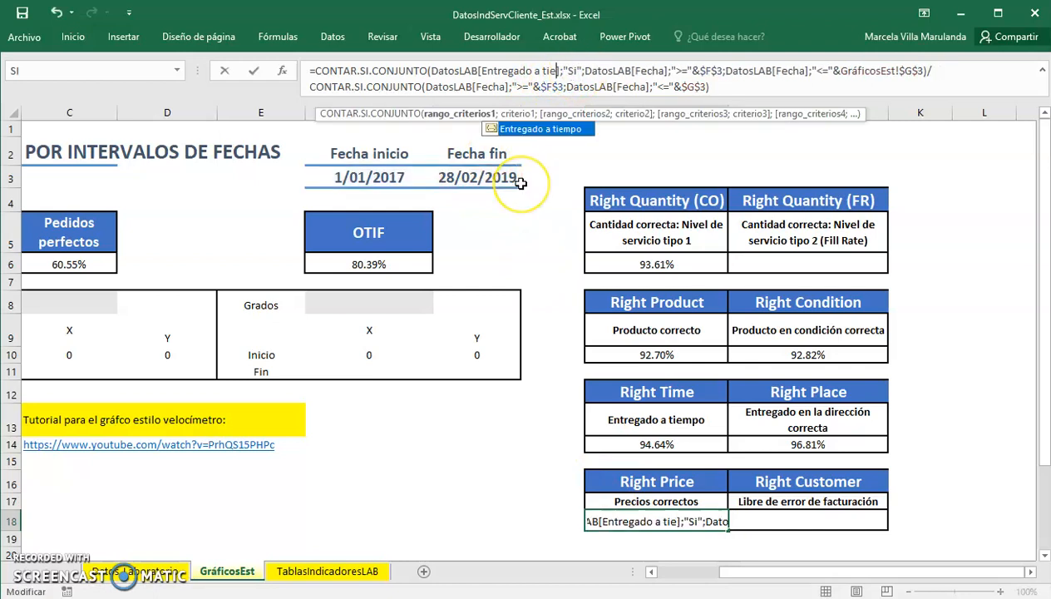
{"action": "key", "text": "BackSpace"}
{"action": "key", "text": "BackSpace"}
{"action": "key", "text": "BackSpace"}
{"action": "key", "text": "BackSpace"}
{"action": "key", "text": "BackSpace"}
{"action": "key", "text": "BackSpace"}
{"action": "key", "text": "BackSpace"}
{"action": "key", "text": "BackSpace"}
{"action": "key", "text": "BackSpace"}
{"action": "key", "text": "BackSpace"}
{"action": "key", "text": "BackSpace"}
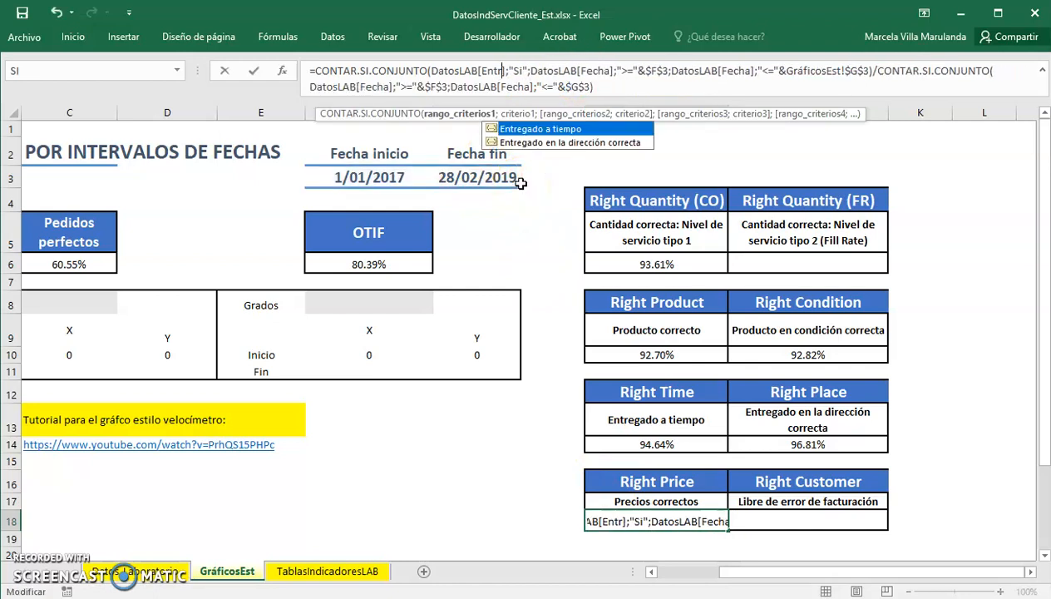
{"action": "key", "text": "BackSpace"}
{"action": "type", "text": "pre"}
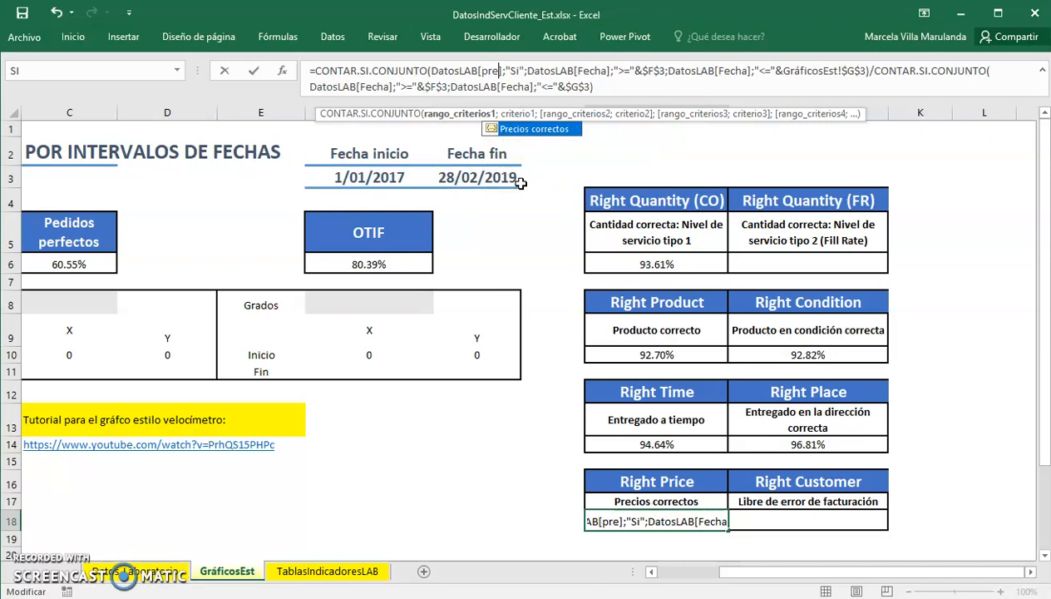
{"action": "key", "text": "Tab"}
{"action": "key", "text": "Return"}
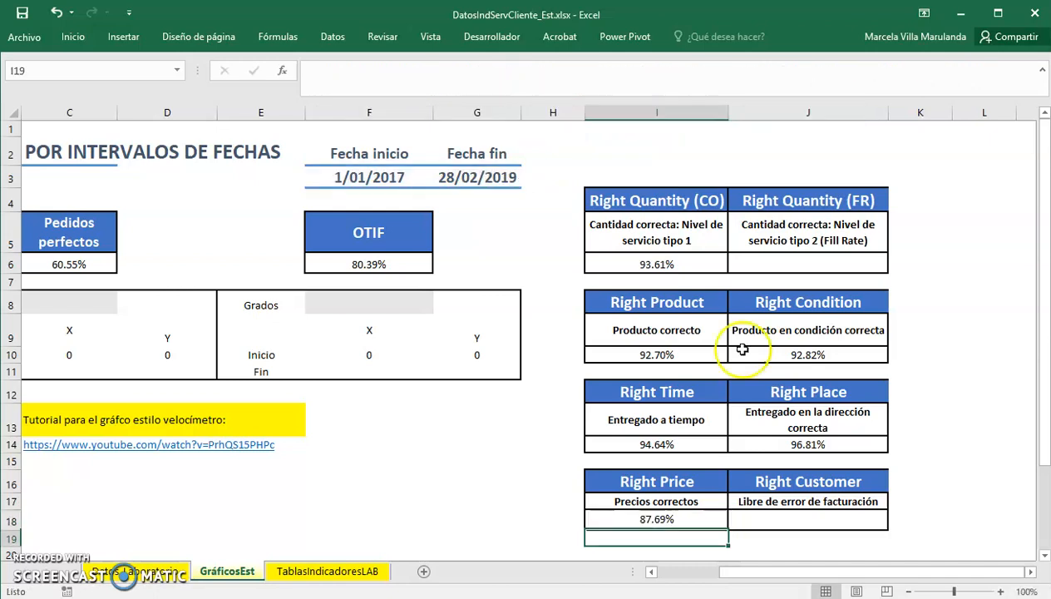
- Copy the Right Price formula from I18 into cell J18 under Right Customer
{"action": "left_click", "coordinate": [690, 521]}
{"action": "key", "text": "ctrl+c"}
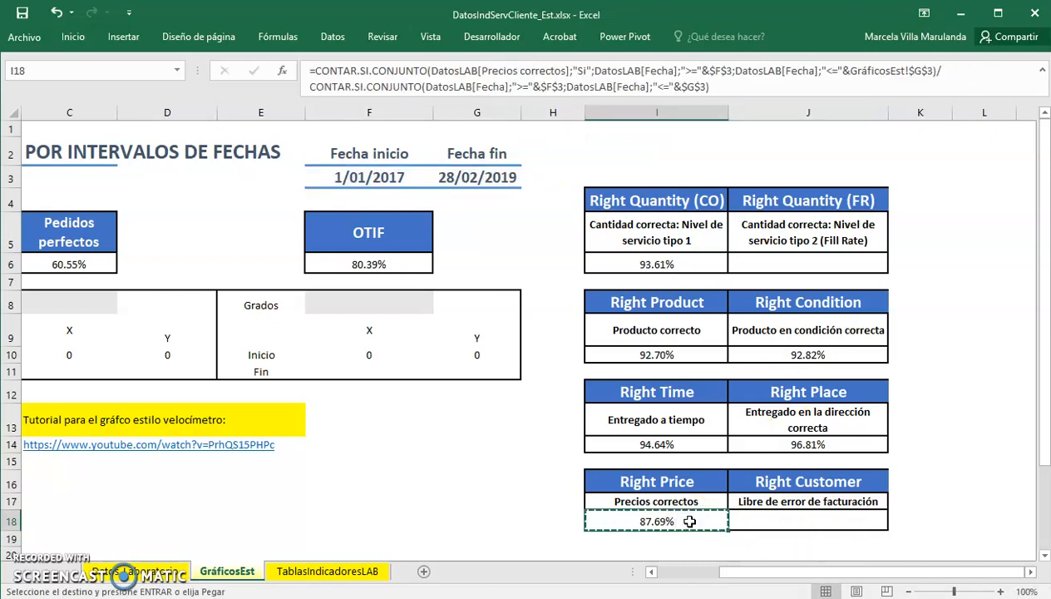
{"action": "key", "text": "Right"}
{"action": "key", "text": "Return"}
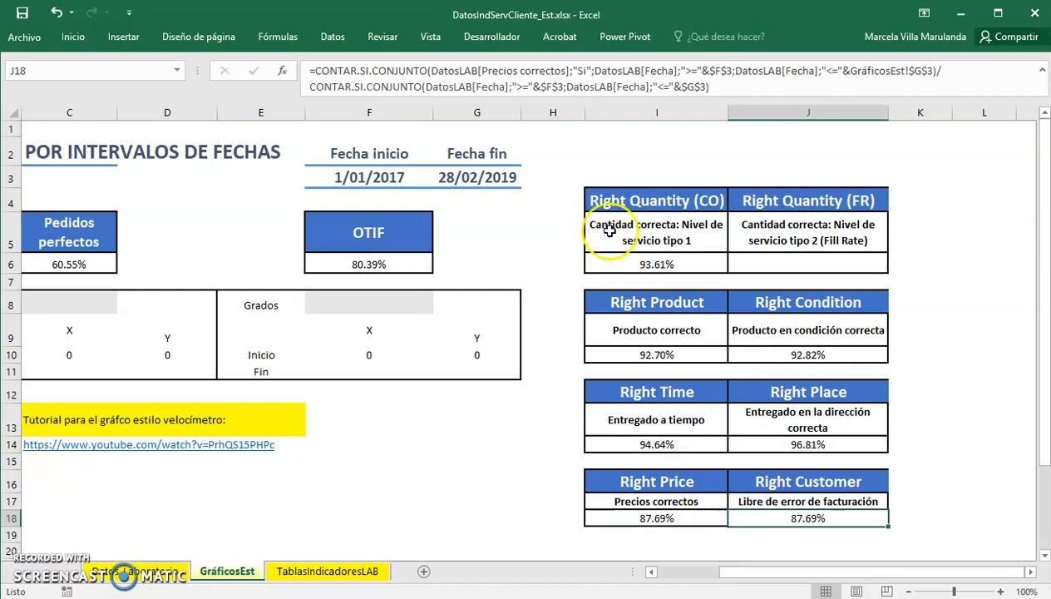
- Change the first criteria range of the J18 formula to DatosLAB[Libre de error de facturación] and enter it
{"action": "left_click", "coordinate": [566, 69]}
{"action": "type", "text": "lib"}
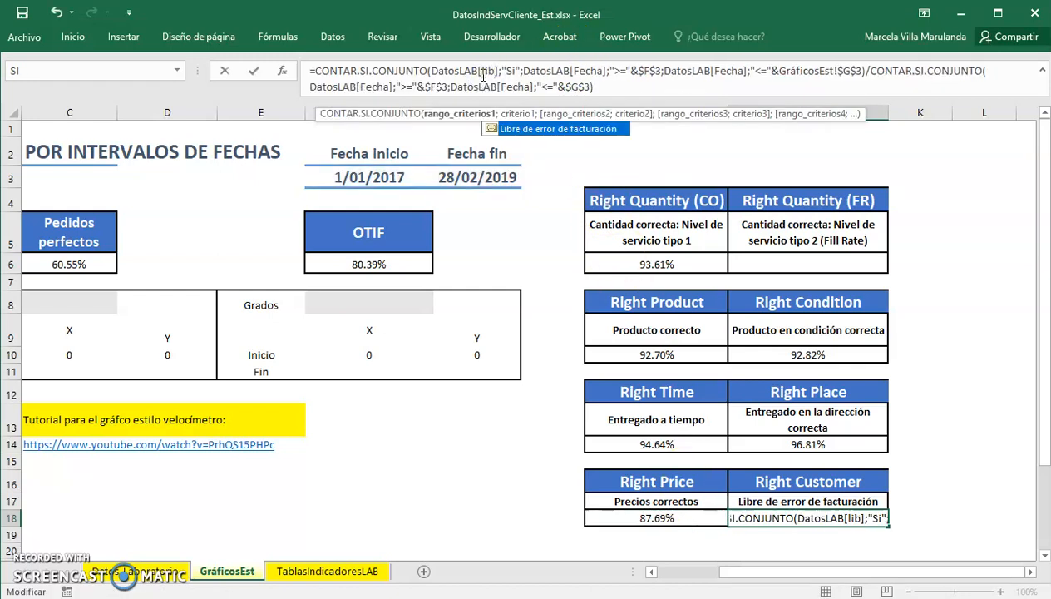
{"action": "double_click", "coordinate": [532, 129]}
{"action": "key", "text": "Return"}
- Review the two Right Quantity indicators and compare Cantidad ordenada with Cantidad entregada in rows 6 and 13 of the Datos_Laboratorio sheet
{"action": "left_click", "coordinate": [746, 264]}
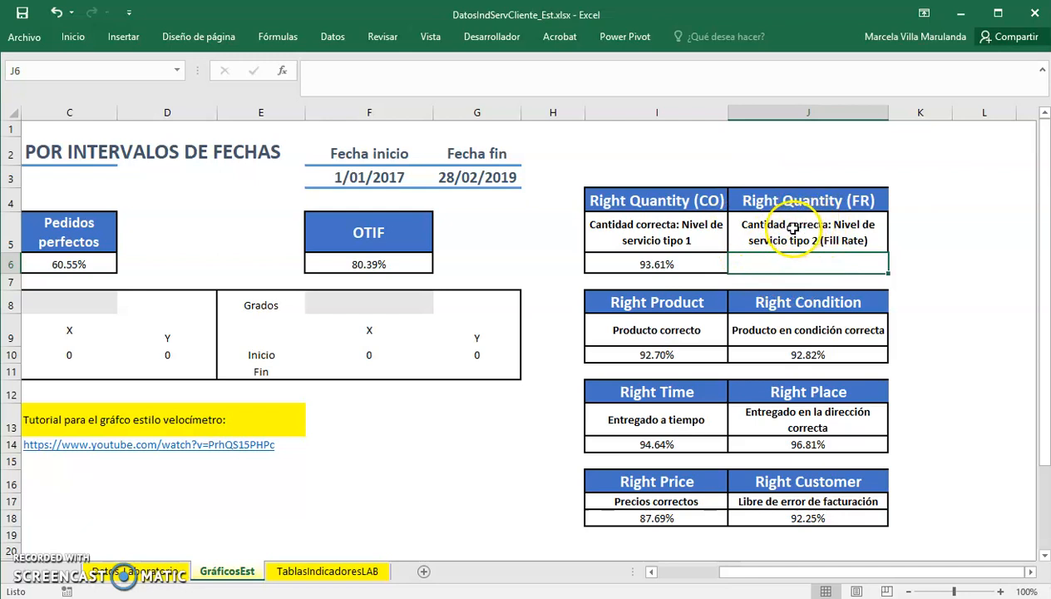
{"action": "left_click", "coordinate": [661, 239]}
{"action": "left_click", "coordinate": [745, 241]}
{"action": "left_click", "coordinate": [663, 264]}
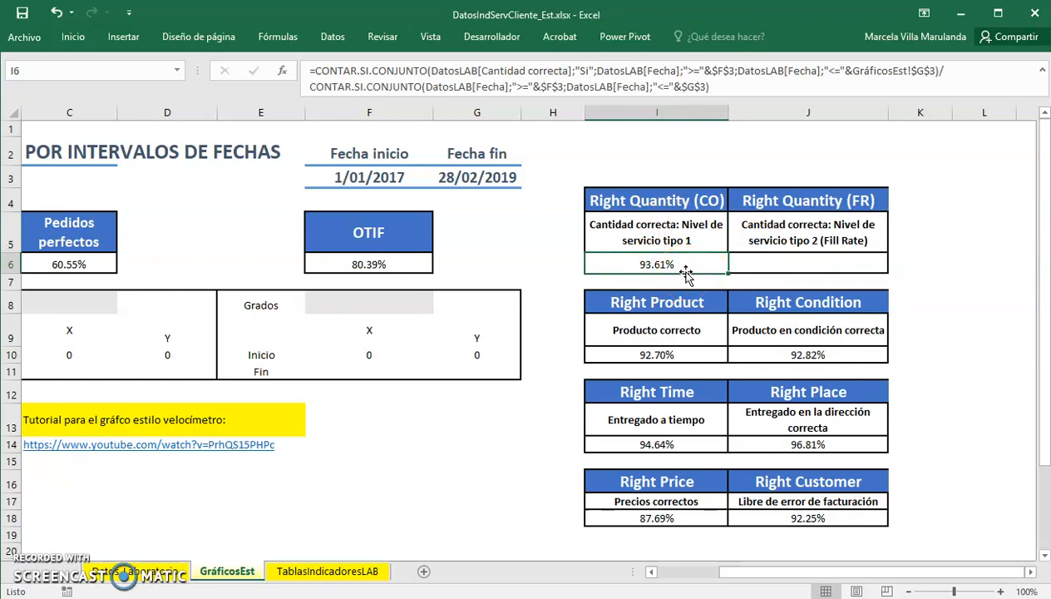
{"action": "left_click", "coordinate": [776, 261]}
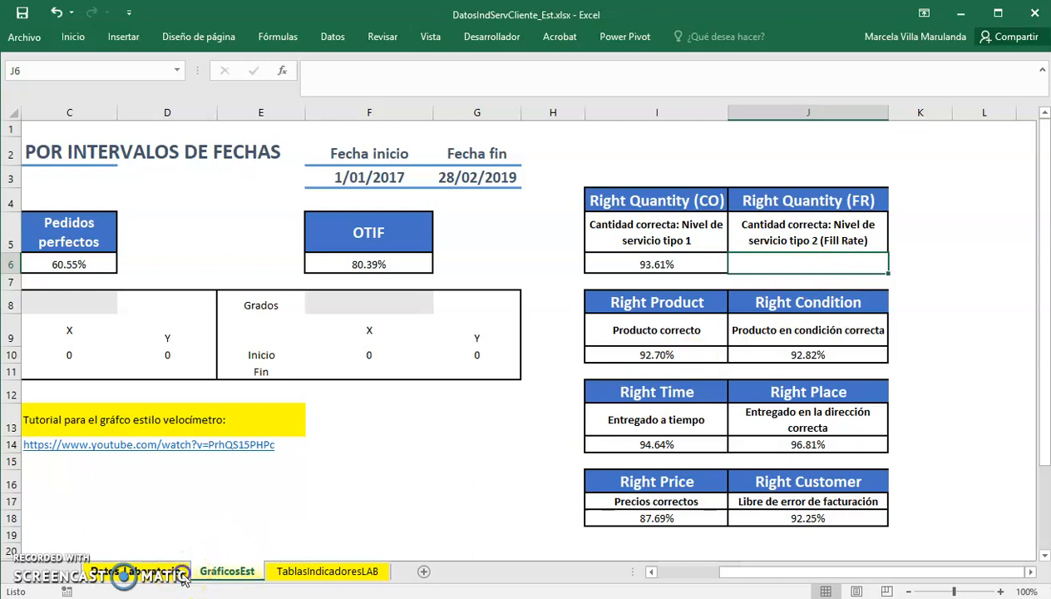
{"action": "left_click", "coordinate": [137, 572]}
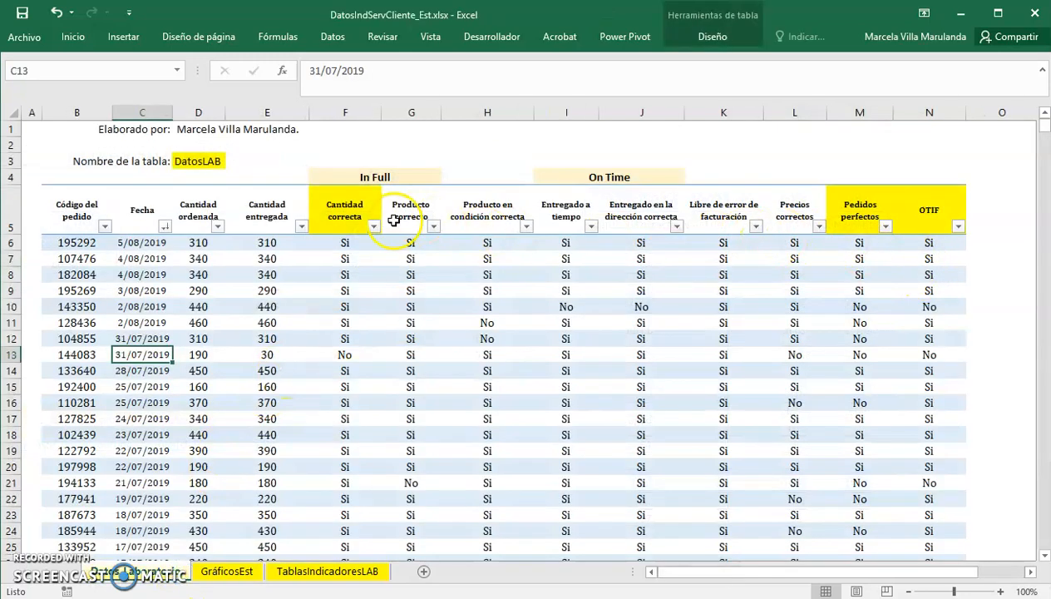
{"action": "left_click", "coordinate": [261, 243]}
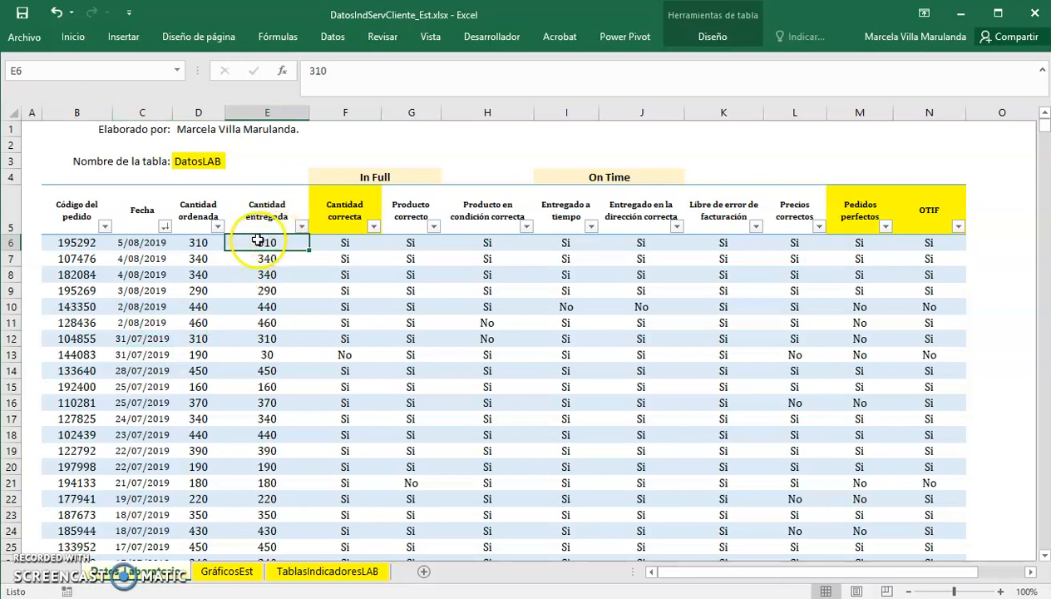
{"action": "left_click", "coordinate": [200, 242]}
{"action": "left_click", "coordinate": [269, 243]}
{"action": "left_click", "coordinate": [202, 243]}
{"action": "left_click", "coordinate": [268, 242]}
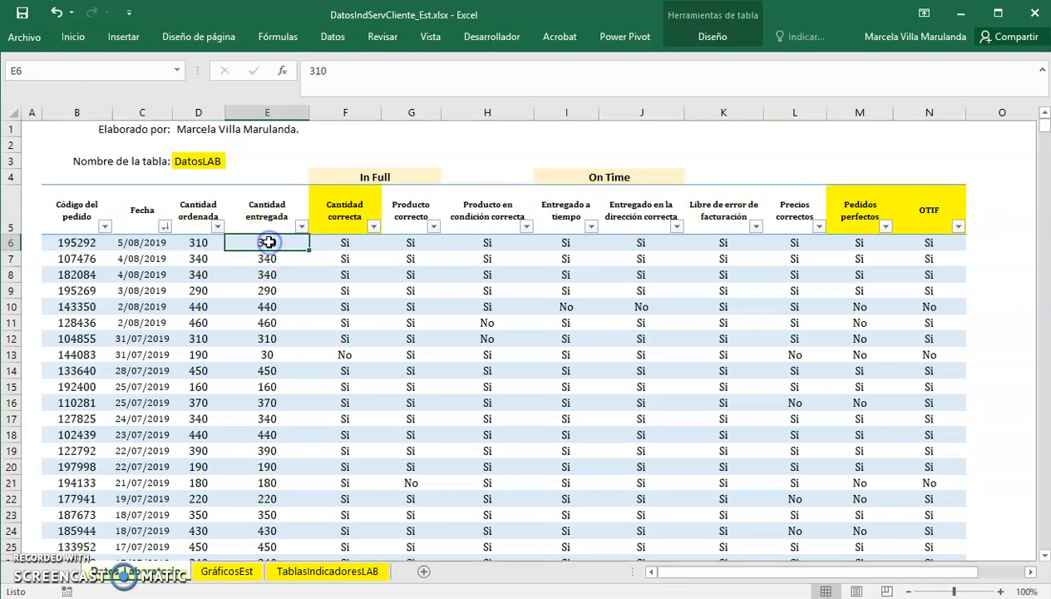
{"action": "left_click", "coordinate": [205, 245]}
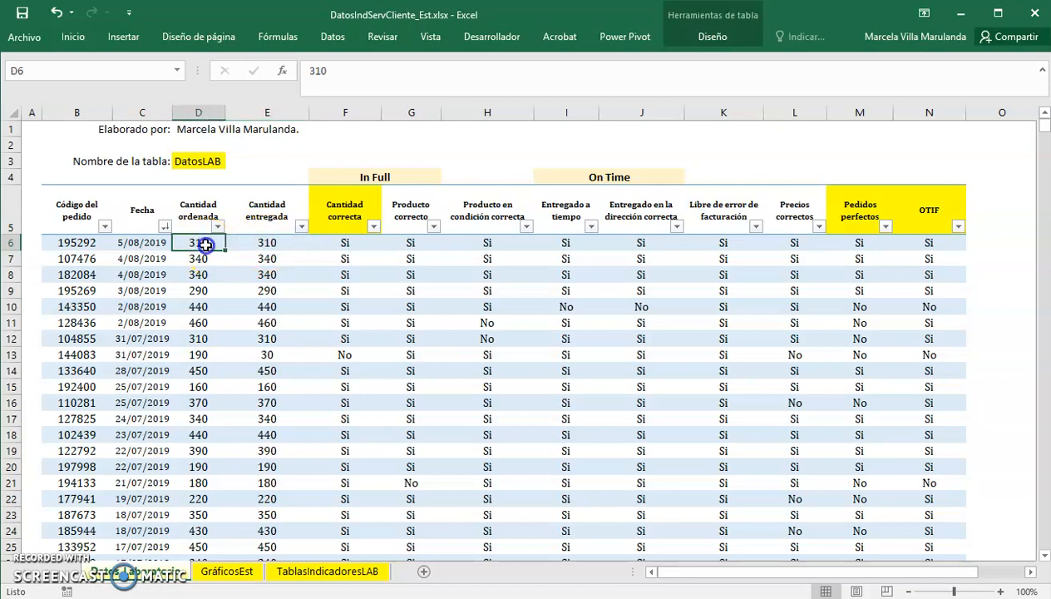
{"action": "left_click", "coordinate": [257, 246]}
{"action": "left_click", "coordinate": [265, 354]}
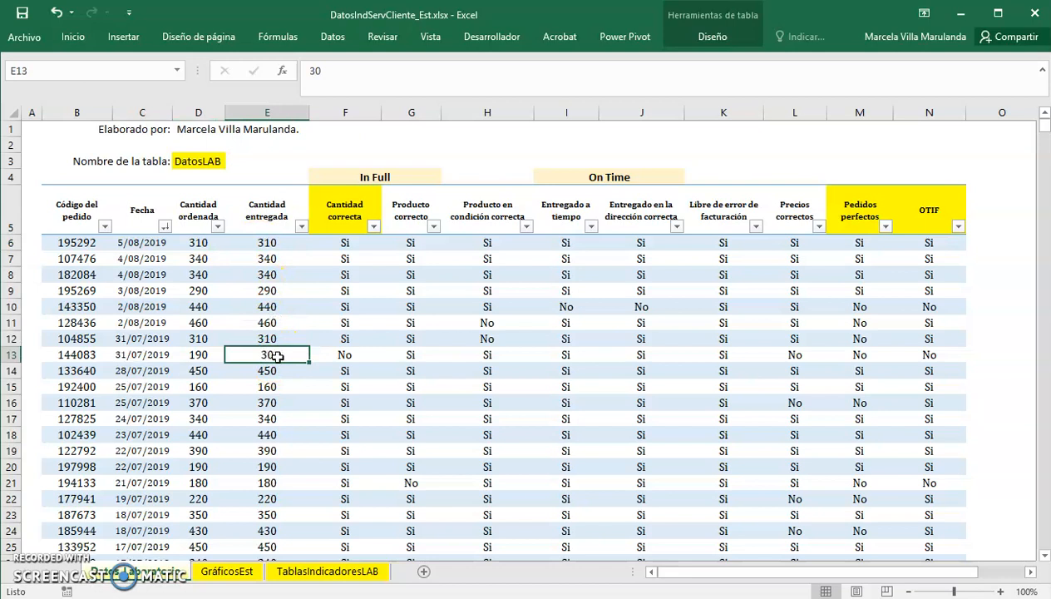
{"action": "left_click", "coordinate": [187, 355]}
{"action": "left_click", "coordinate": [263, 355]}
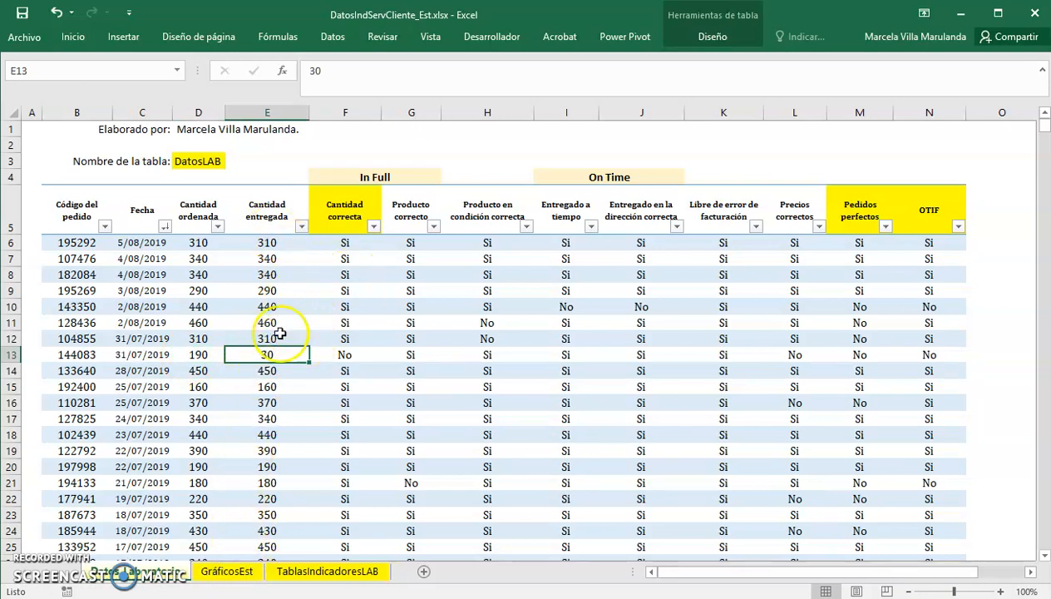
- Start a SUMAR.SI.CONJUNTO formula in J6 of GráficosEst with DatosLAB[Cantidad entregada] as the sum range in its function arguments
{"action": "left_click", "coordinate": [231, 574]}
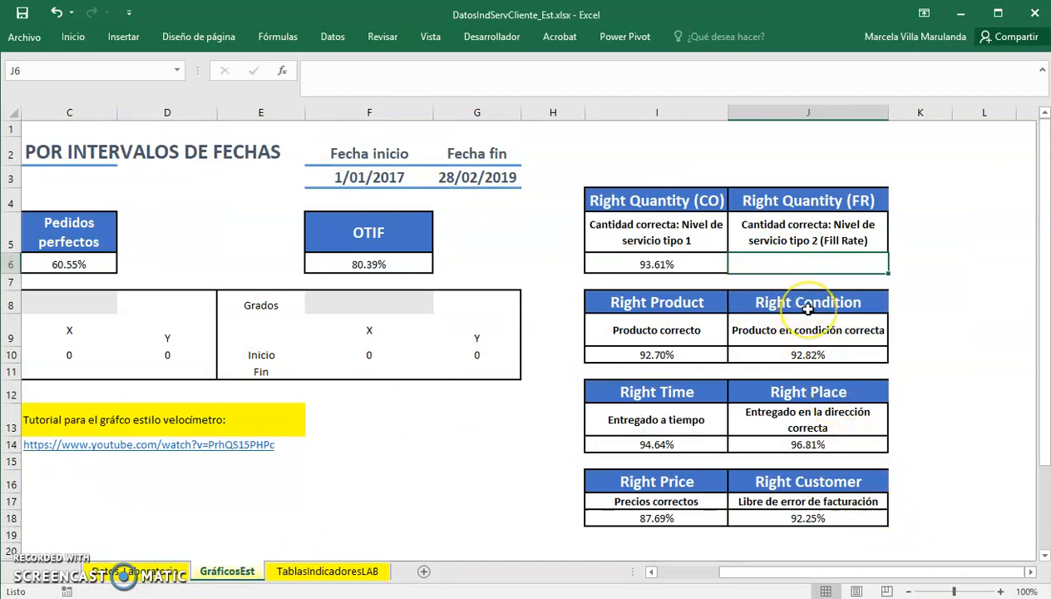
{"action": "type", "text": "=suma"}
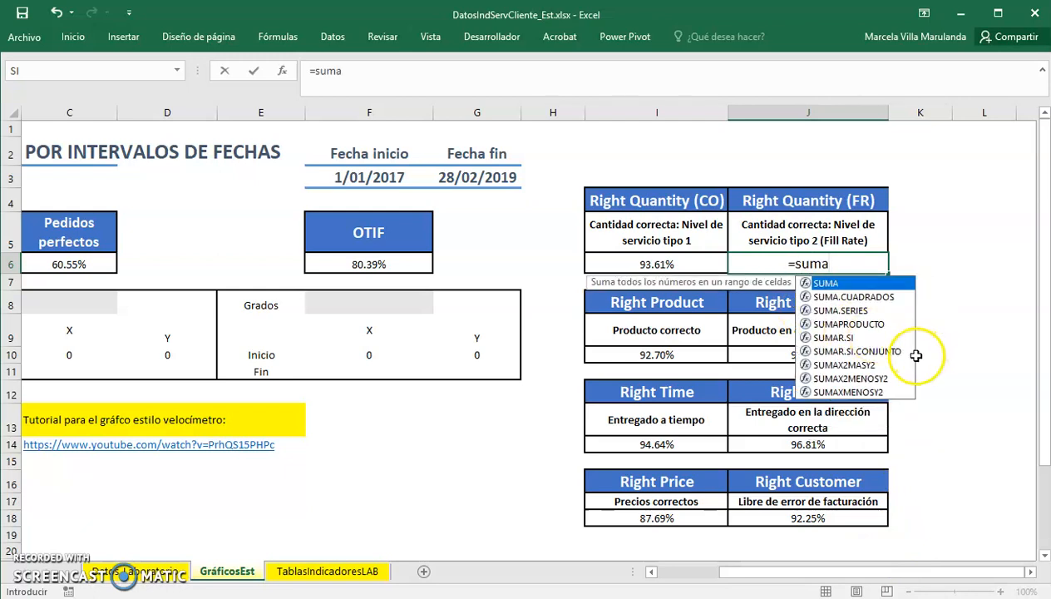
{"action": "double_click", "coordinate": [887, 351]}
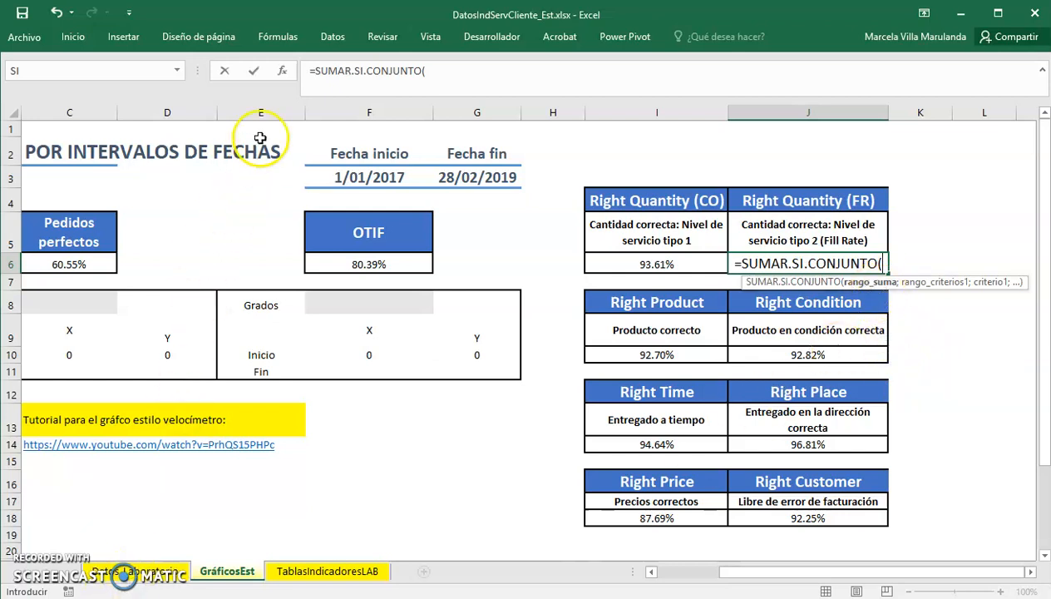
{"action": "left_click", "coordinate": [283, 72]}
{"action": "left_click", "coordinate": [449, 329]}
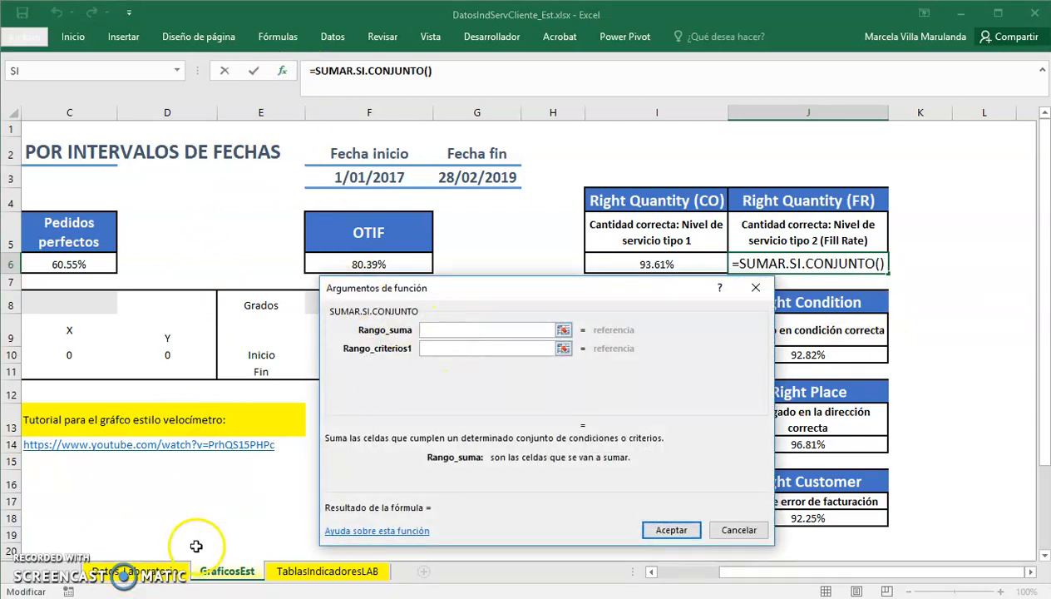
{"action": "left_click", "coordinate": [175, 569]}
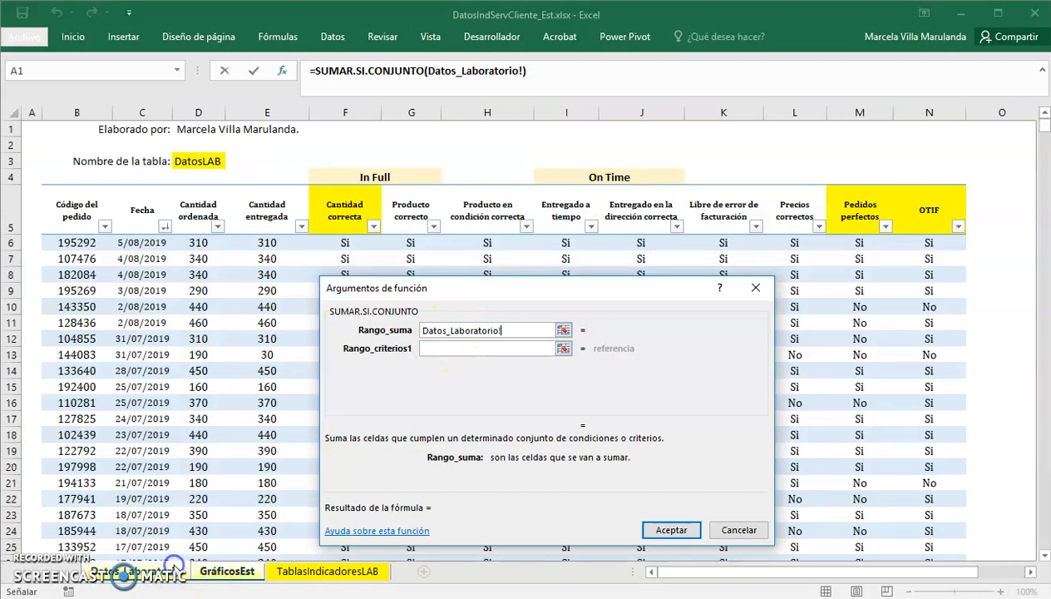
{"action": "left_click", "coordinate": [267, 191]}
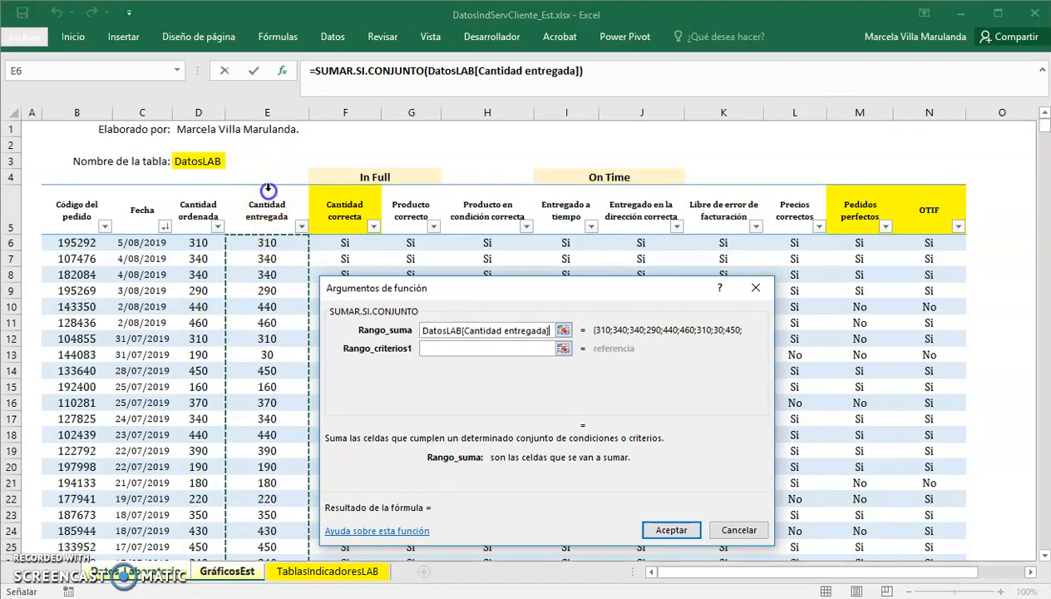
- Set the first criteria range to DatosLAB[Fecha] with the criterion ">="&$F$3, using an absolute reference to the start date
{"action": "left_click", "coordinate": [431, 347]}
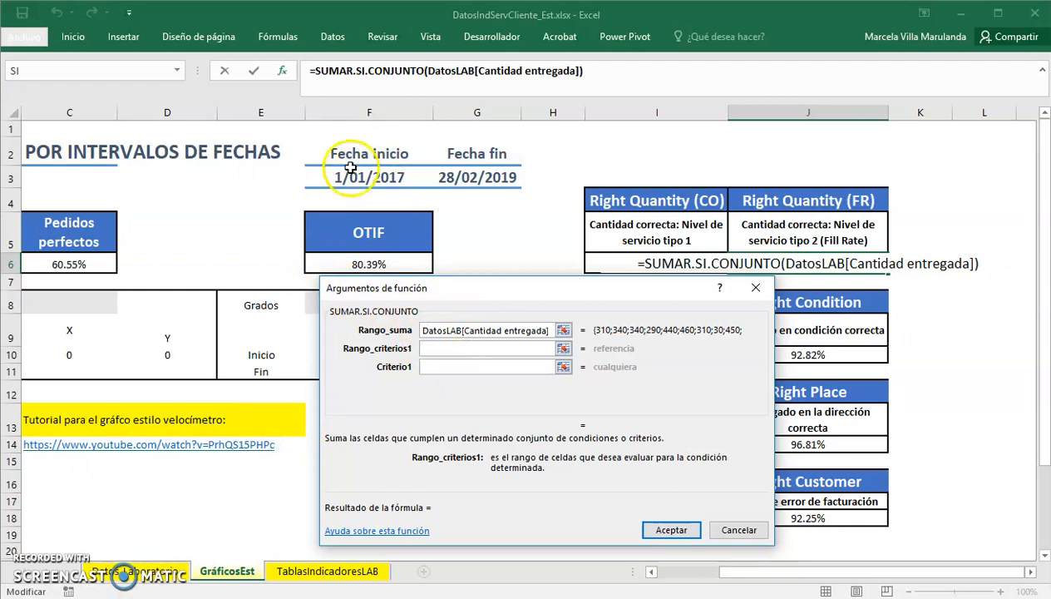
{"action": "left_click", "coordinate": [146, 582]}
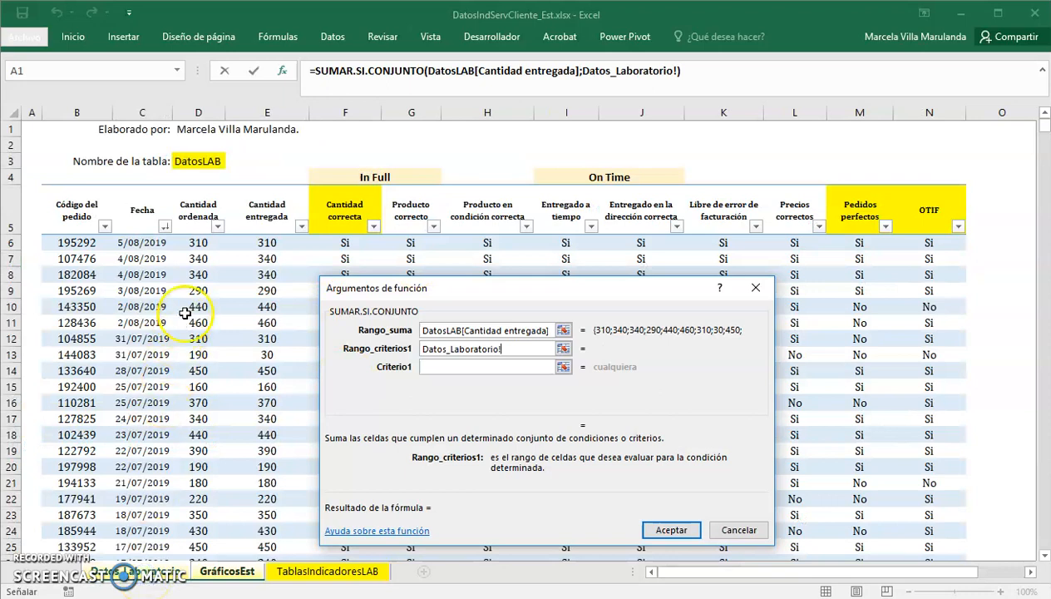
{"action": "left_click", "coordinate": [146, 187]}
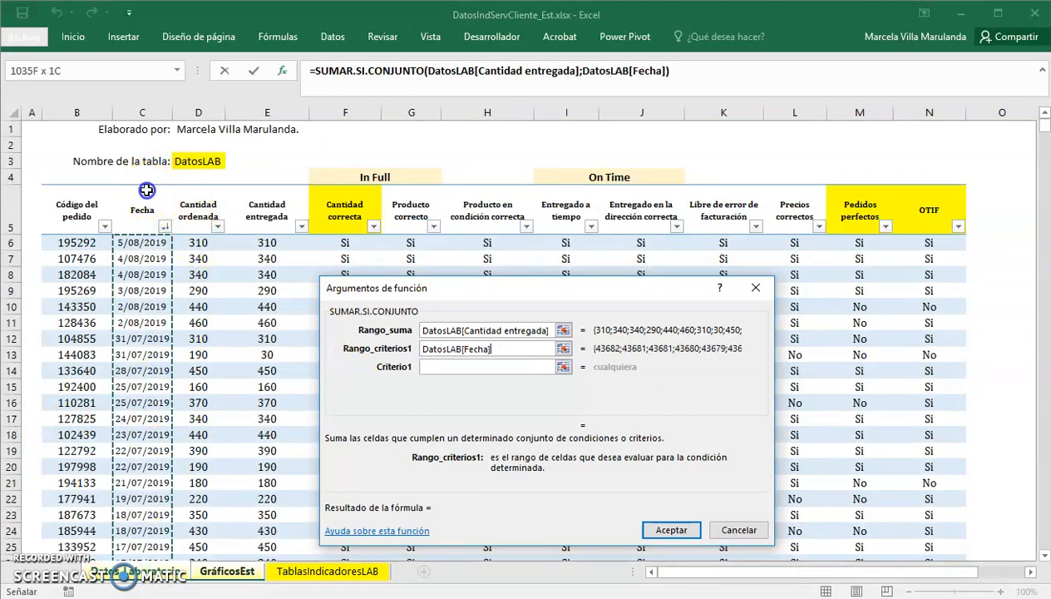
{"action": "left_click", "coordinate": [481, 369]}
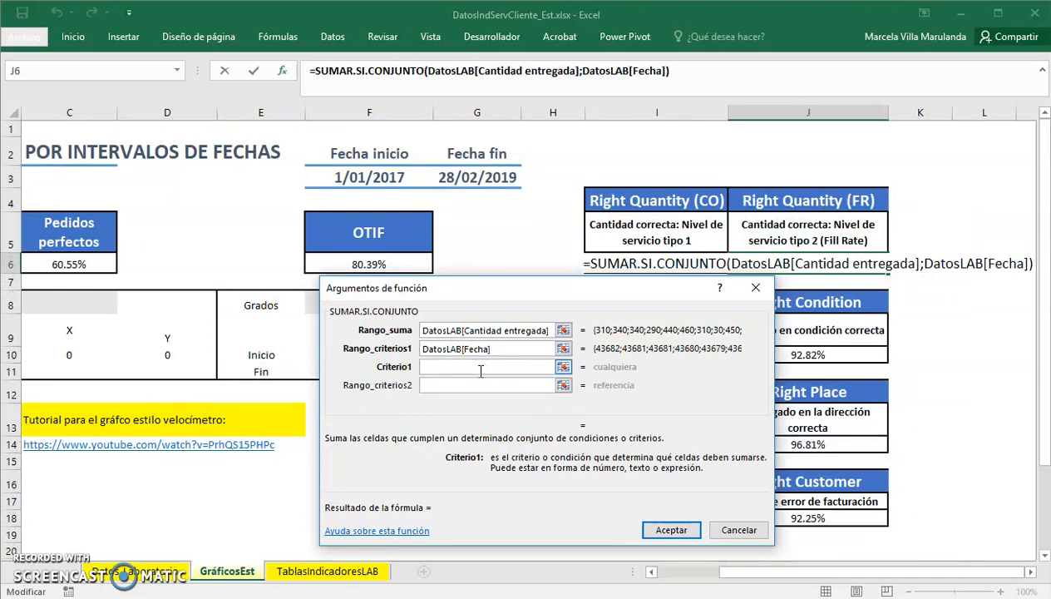
{"action": "type", "text": "\"<"}
{"action": "key", "text": "BackSpace"}
{"action": "type", "text": ">="}
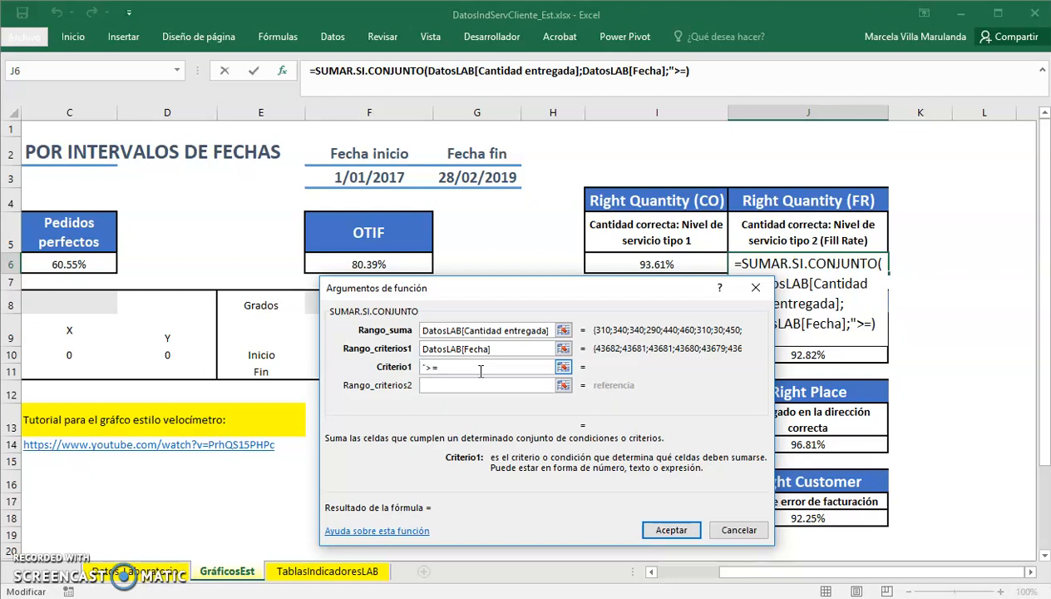
{"action": "type", "text": "\"&"}
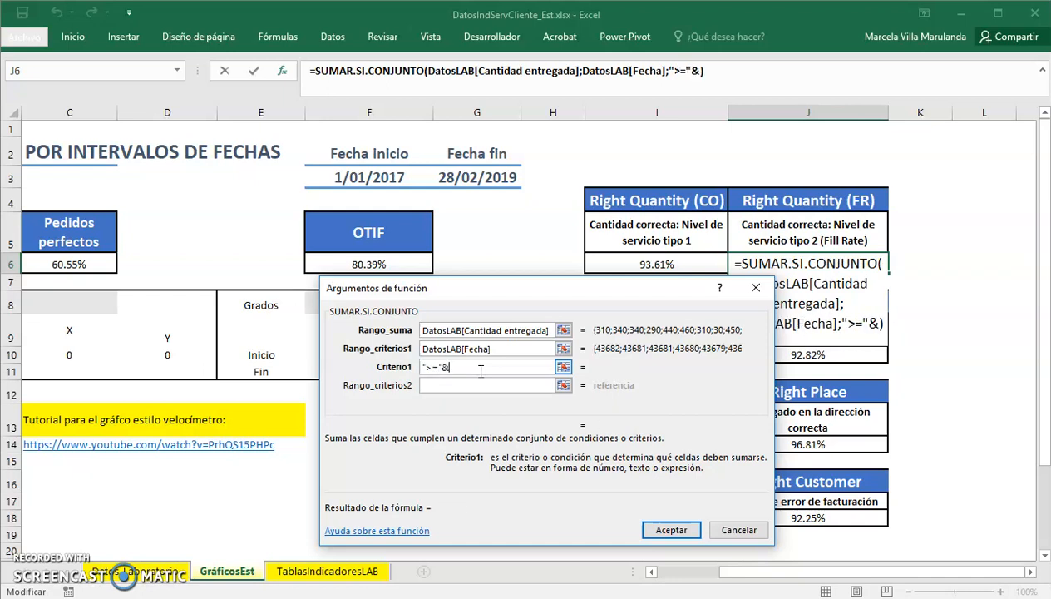
{"action": "left_click", "coordinate": [366, 177]}
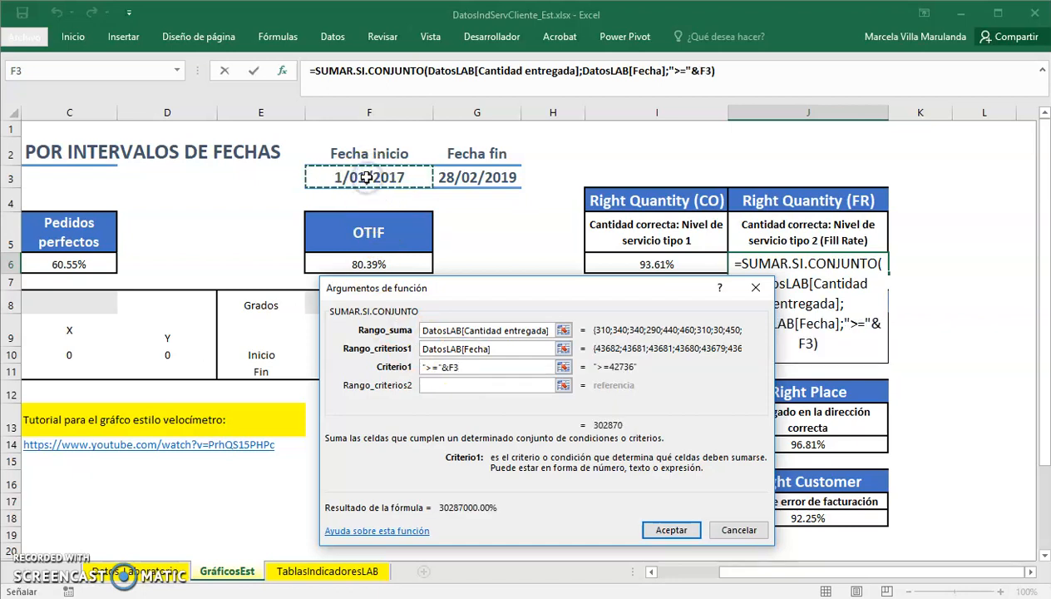
{"action": "key", "text": "F4"}
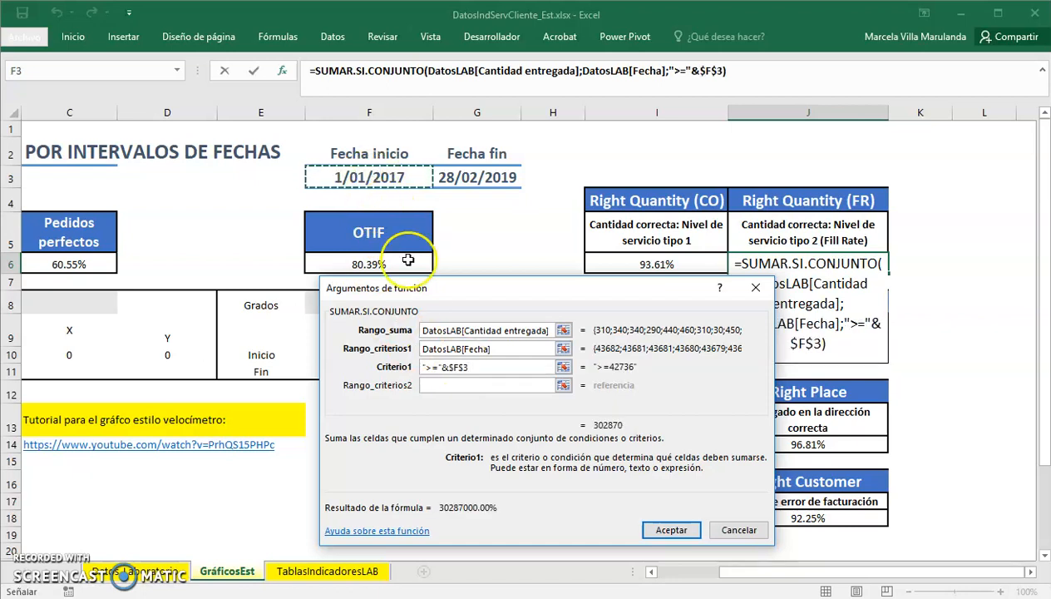
- Set the second criteria range to DatosLAB[Fecha] with the criterion "<="&$G$3, using an absolute reference to the end date, and accept the function
{"action": "left_click", "coordinate": [454, 391]}
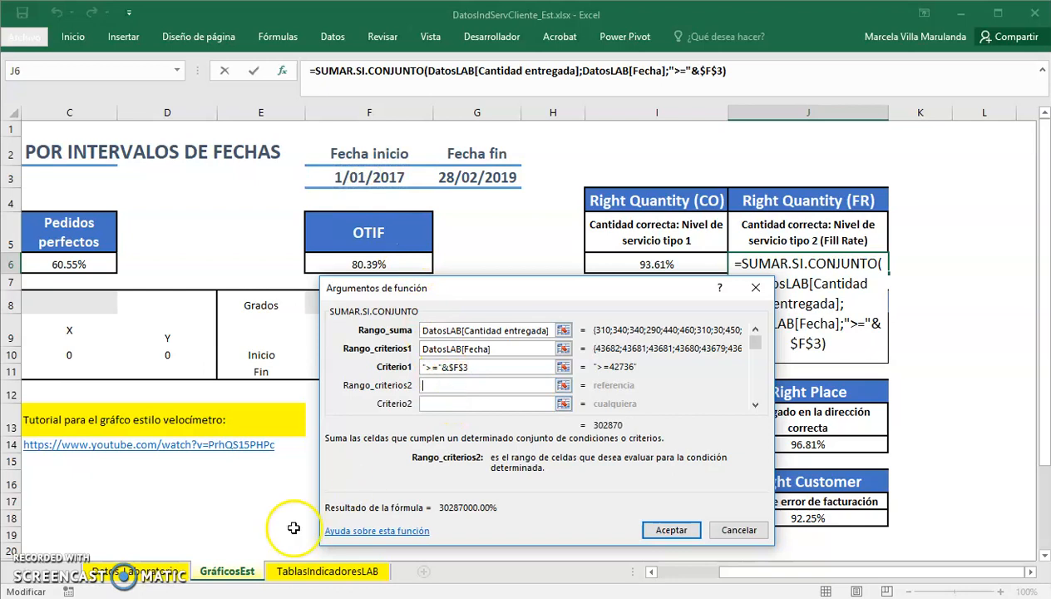
{"action": "left_click", "coordinate": [117, 573]}
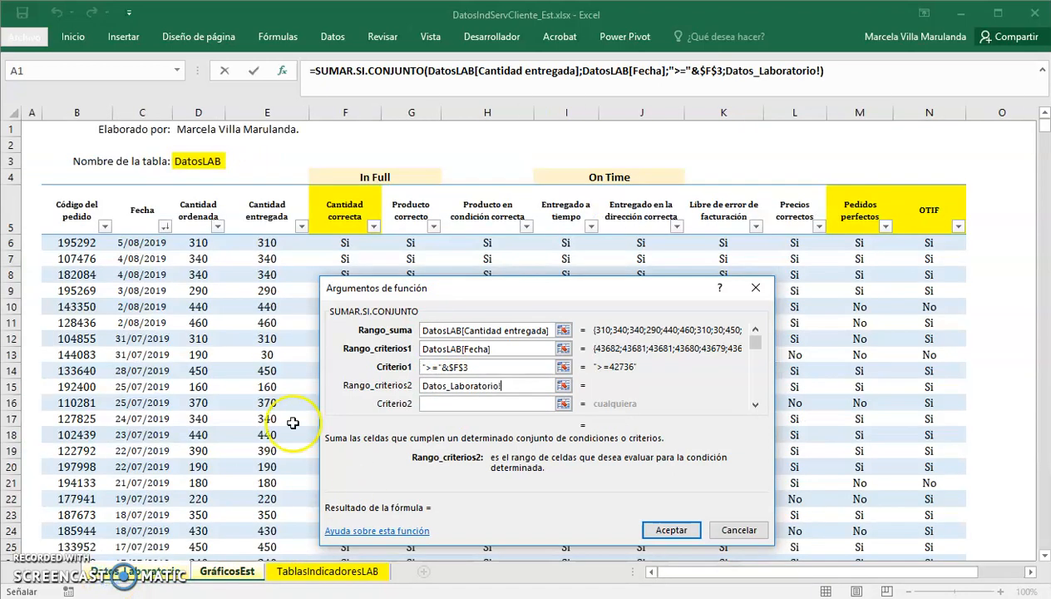
{"action": "left_click", "coordinate": [146, 188]}
{"action": "left_click", "coordinate": [445, 401]}
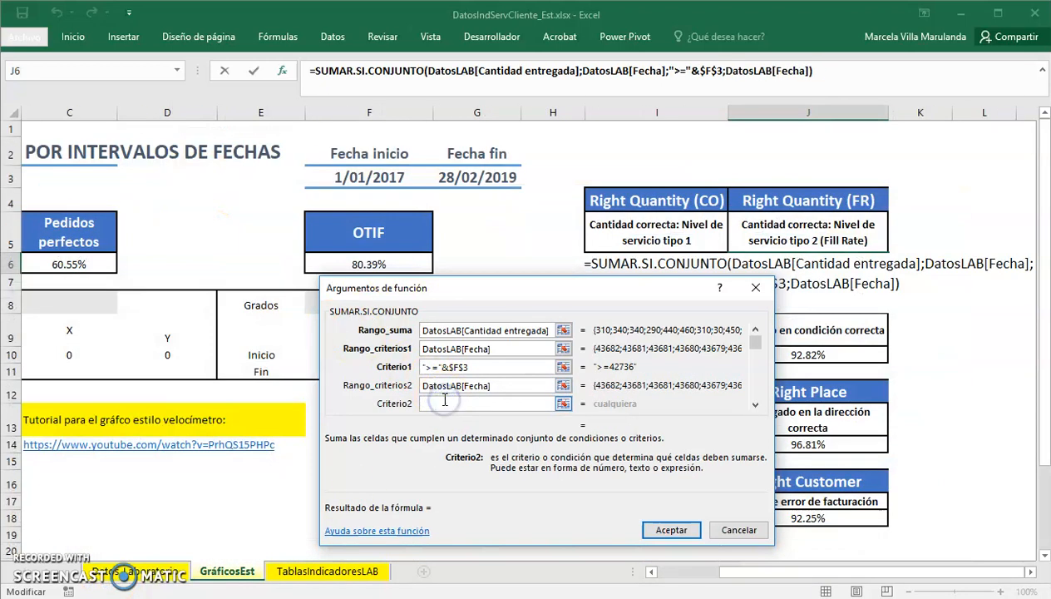
{"action": "type", "text": "\""}
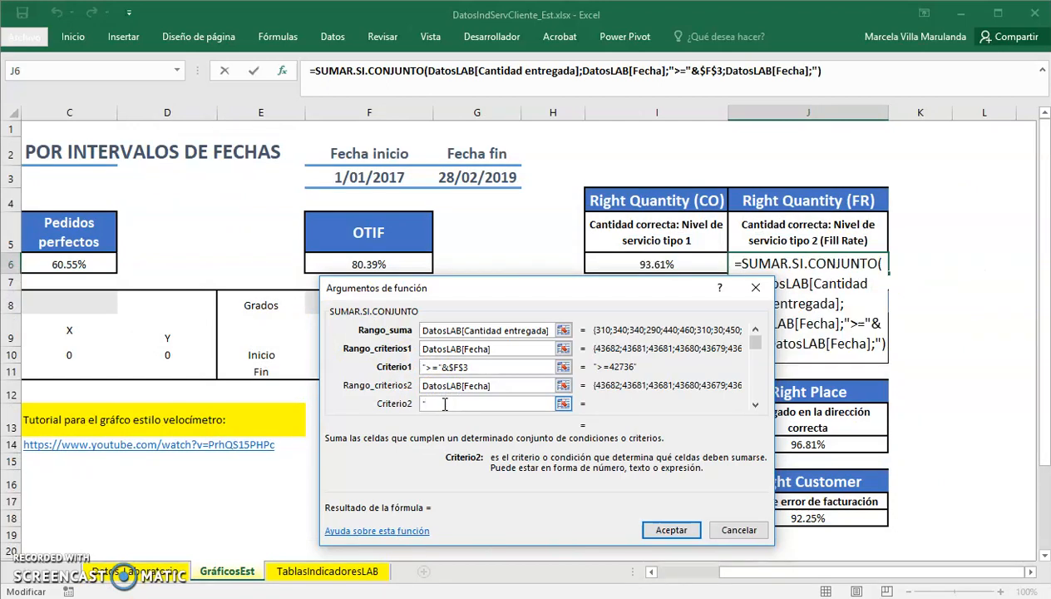
{"action": "type", "text": "<=\""}
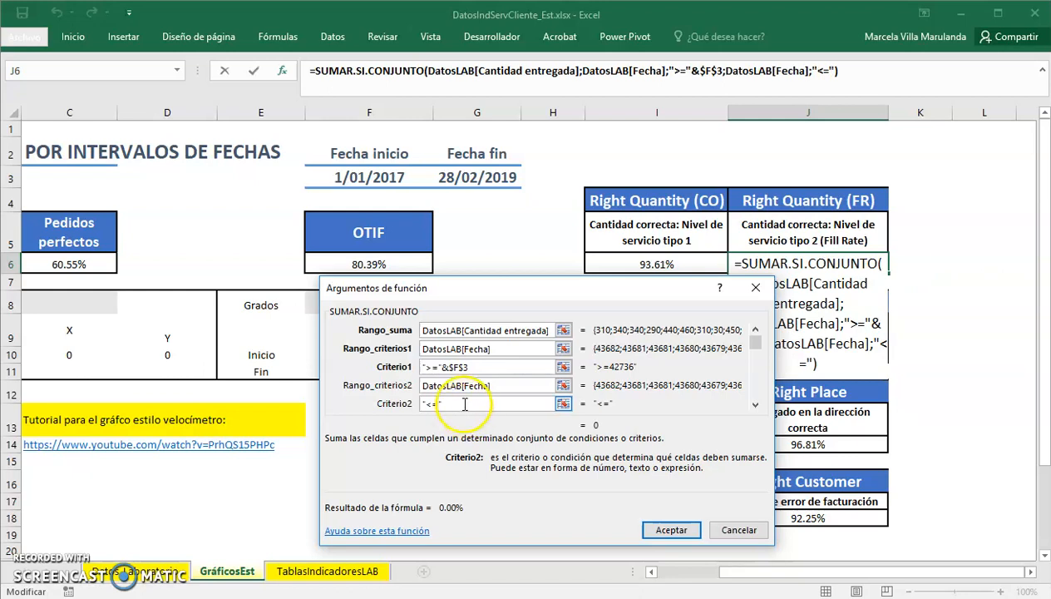
{"action": "type", "text": "&"}
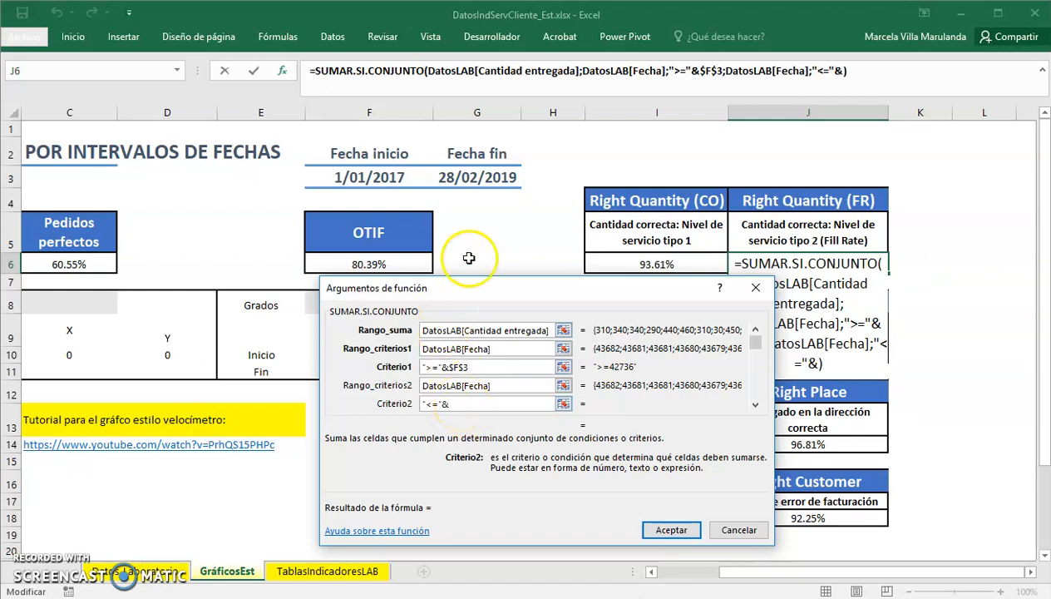
{"action": "left_click", "coordinate": [505, 171]}
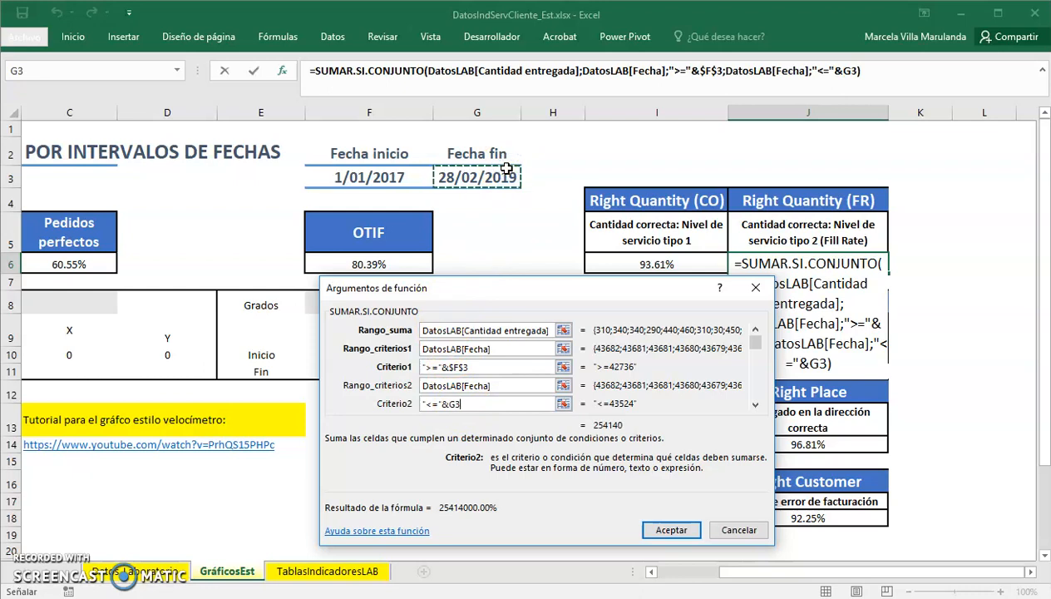
{"action": "key", "text": "F4"}
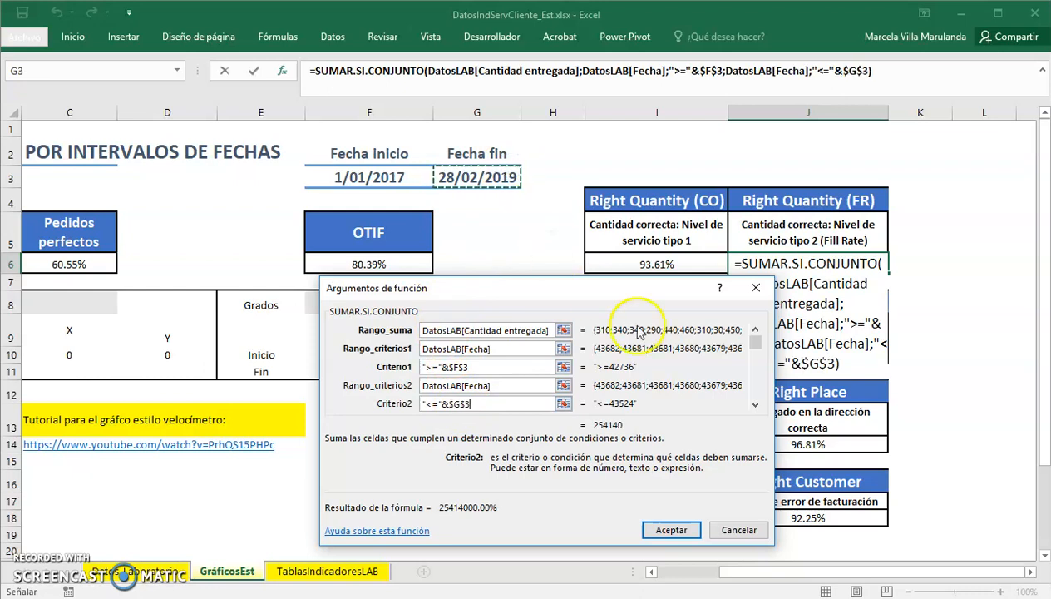
{"action": "left_click", "coordinate": [676, 526]}
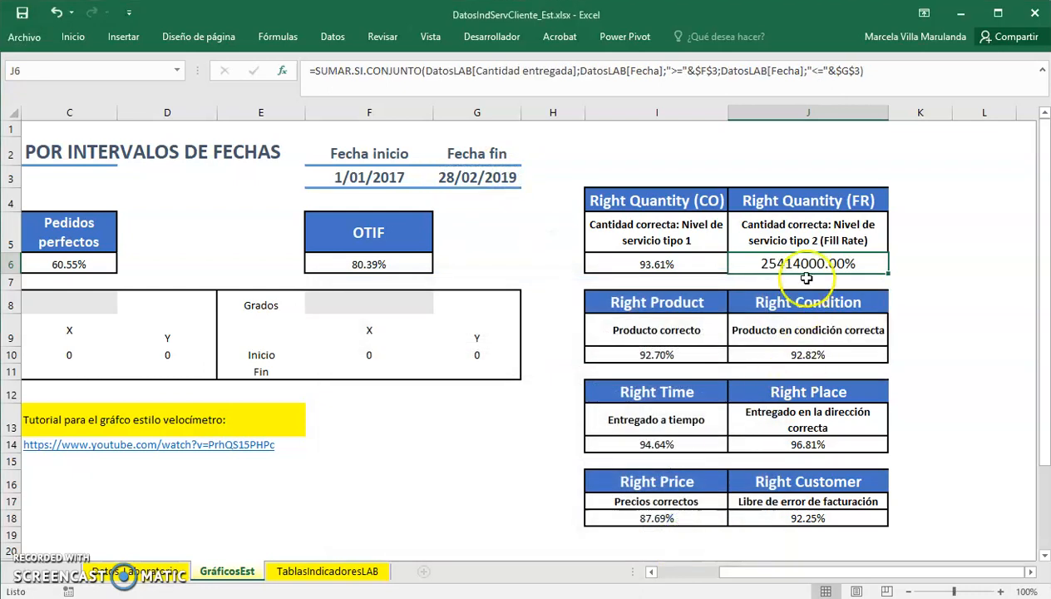
- Copy the SUMAR.SI.CONJUNTO expression in J6 and append it to the same formula as the divisor
{"action": "left_click", "coordinate": [913, 72]}
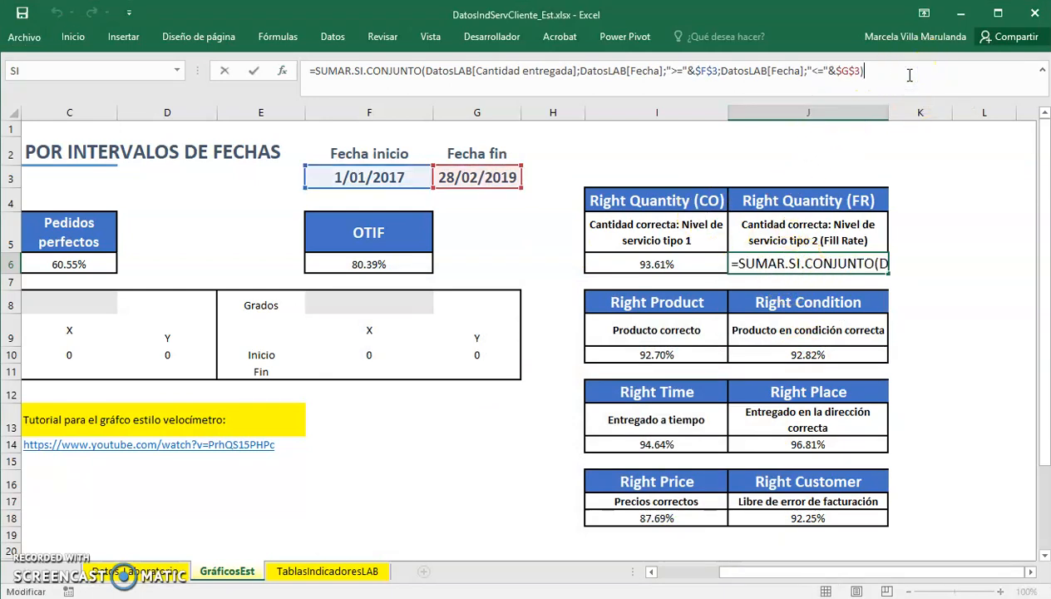
{"action": "left_click_drag", "start_coordinate": [908, 75], "coordinate": [315, 68]}
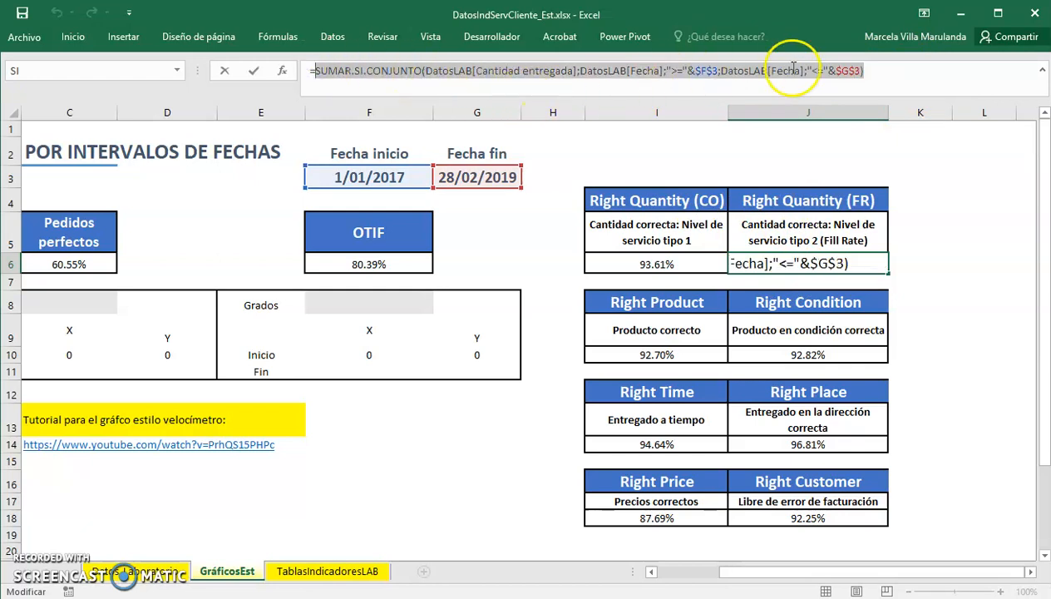
{"action": "left_click", "coordinate": [879, 76]}
{"action": "type", "text": "/"}
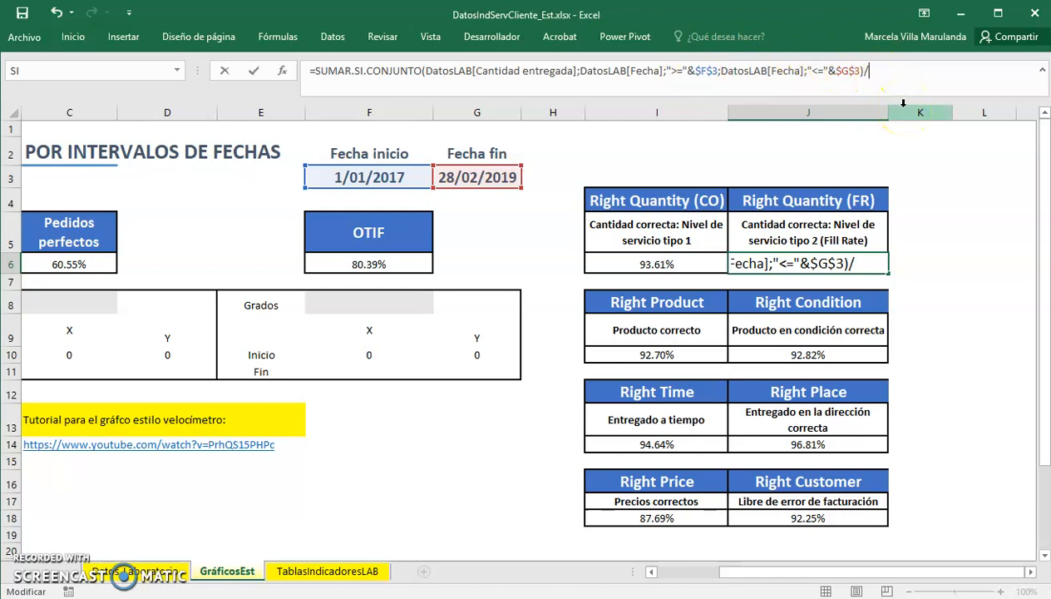
{"action": "key", "text": "ctrl+v"}
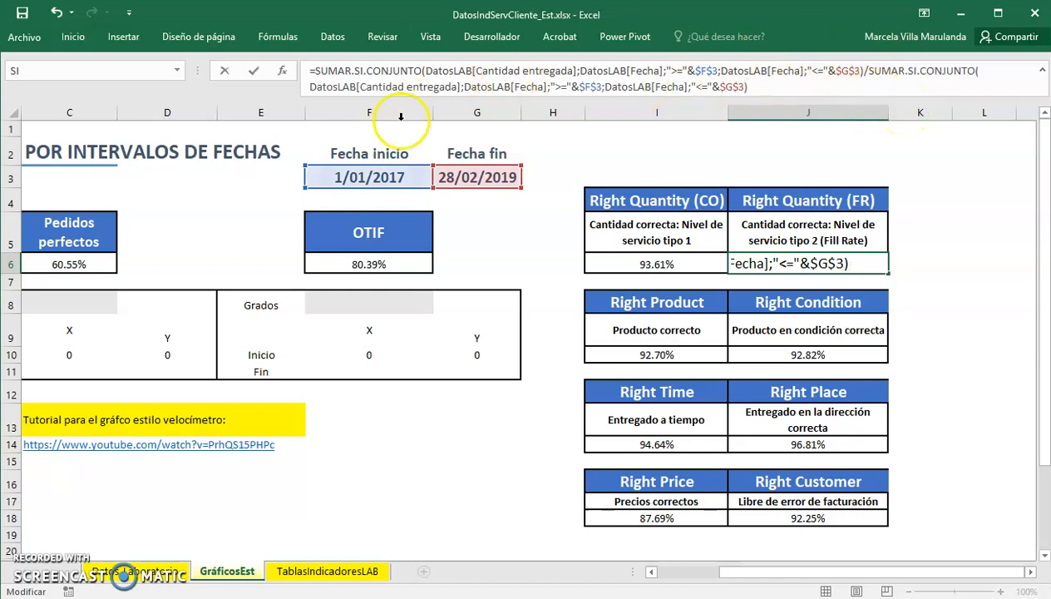
- Change the sum range of the divisor in the J6 formula to DatosLAB[Cantidad ordenada], enter it and check the finished Fill Rate formula
{"action": "left_click", "coordinate": [456, 89]}
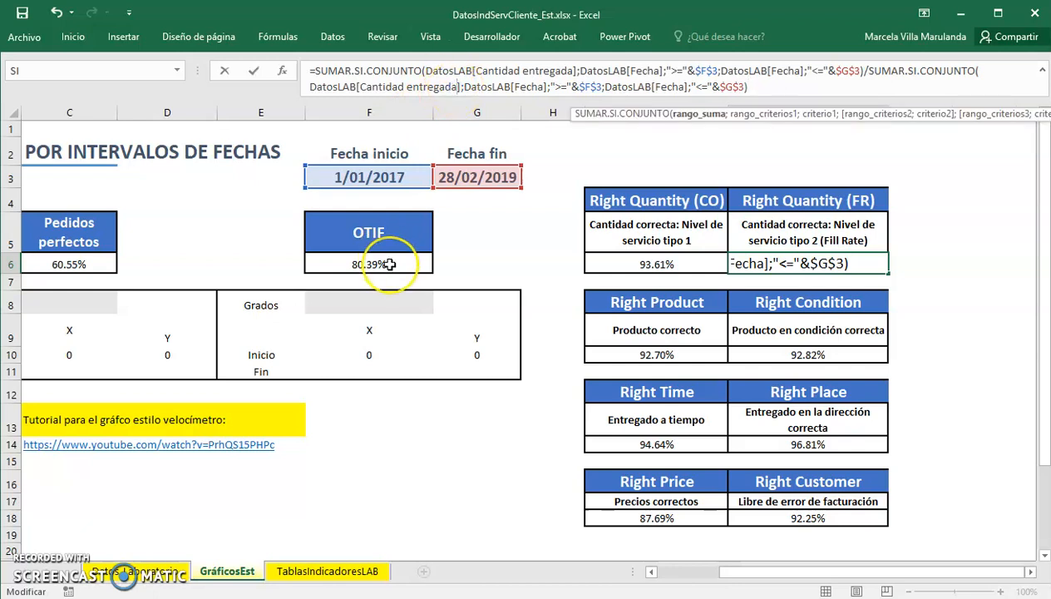
{"action": "key", "text": "BackSpace"}
{"action": "key", "text": "BackSpace"}
{"action": "key", "text": "BackSpace"}
{"action": "key", "text": "BackSpace"}
{"action": "key", "text": "BackSpace"}
{"action": "key", "text": "BackSpace"}
{"action": "key", "text": "BackSpace"}
{"action": "key", "text": "BackSpace"}
{"action": "key", "text": "BackSpace"}
{"action": "key", "text": "BackSpace"}
{"action": "key", "text": "BackSpace"}
{"action": "key", "text": "BackSpace"}
{"action": "key", "text": "BackSpace"}
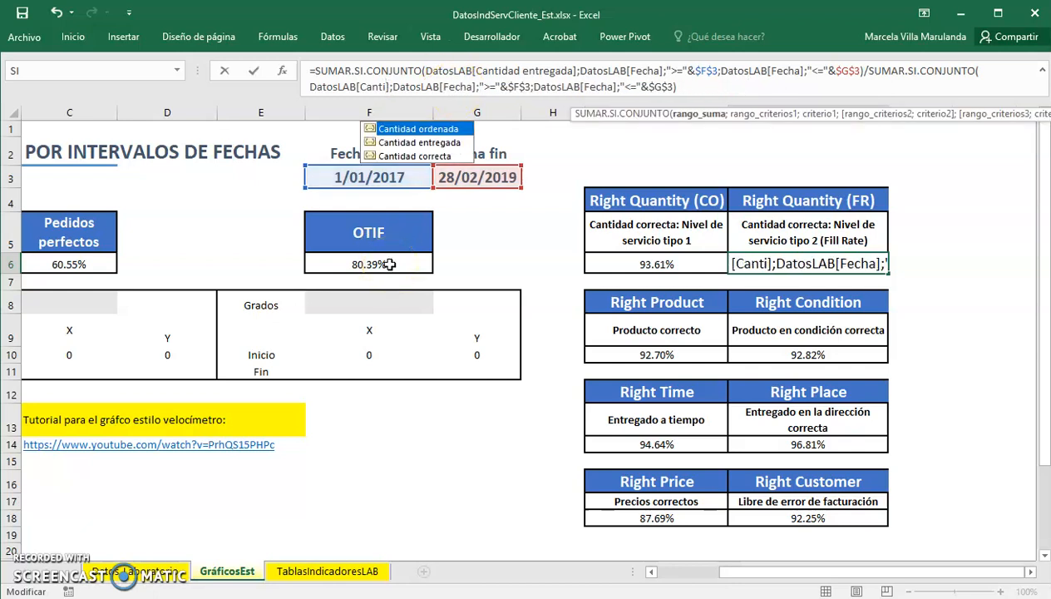
{"action": "double_click", "coordinate": [413, 134]}
{"action": "key", "text": "Return"}
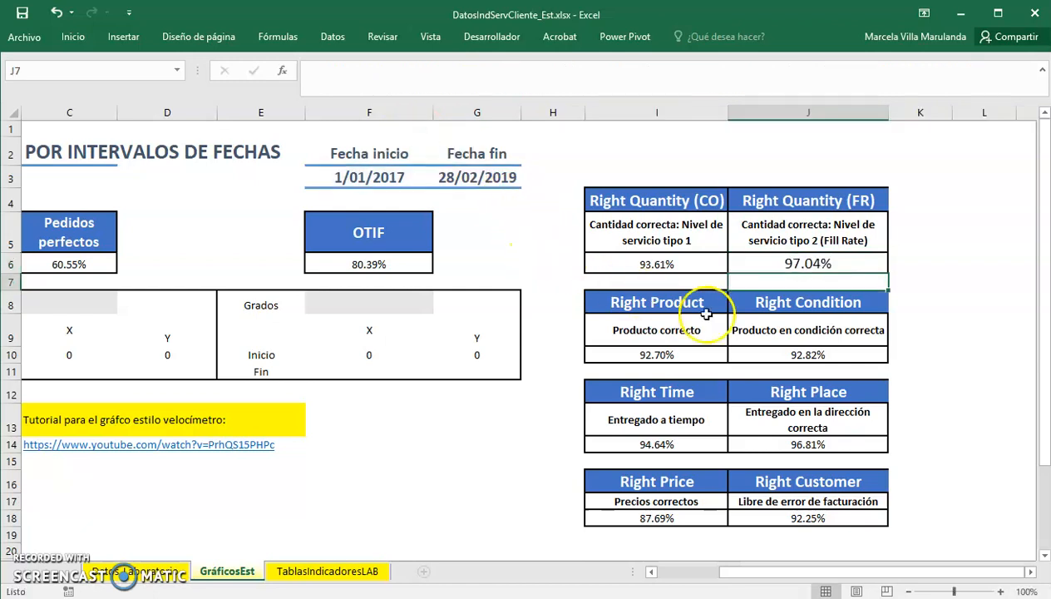
{"action": "left_click", "coordinate": [817, 264]}
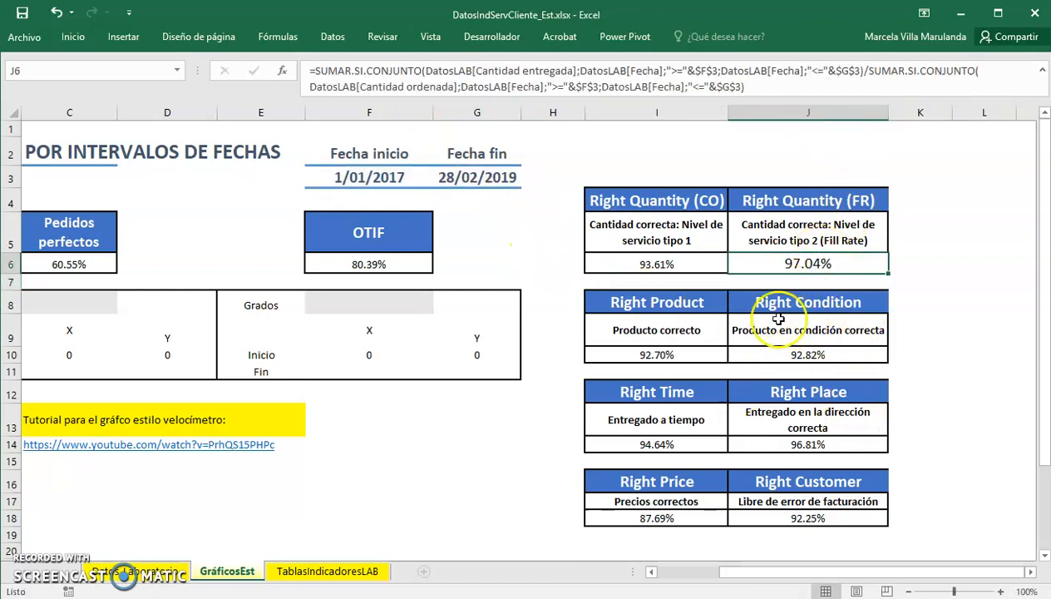
{"action": "left_click", "coordinate": [800, 223]}
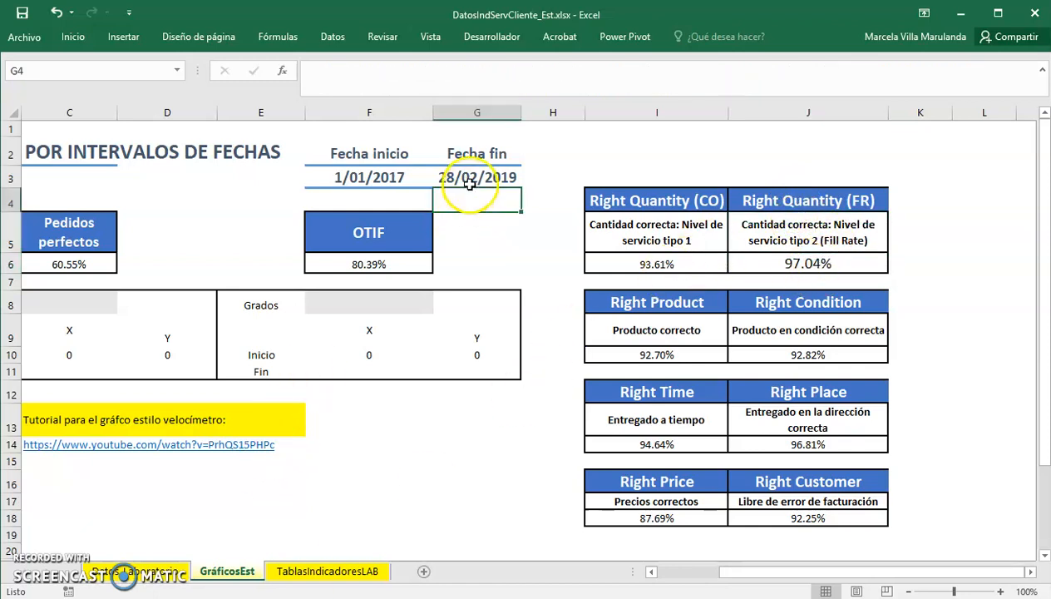
- Set the end date in G3 to 28/02/2017 and select the start date in F3
{"action": "left_click", "coordinate": [468, 178]}
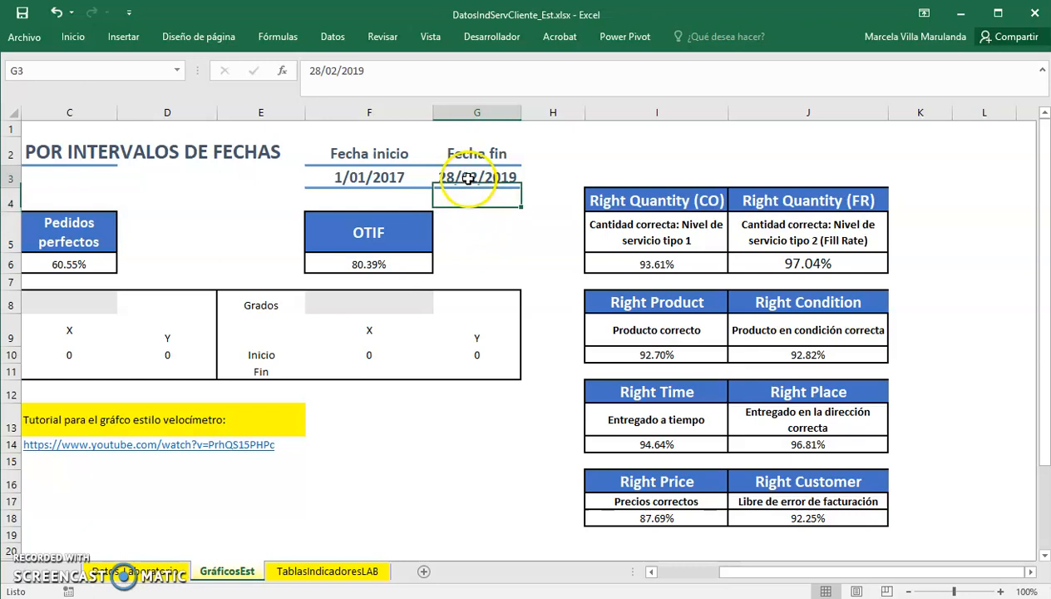
{"action": "left_click", "coordinate": [436, 74]}
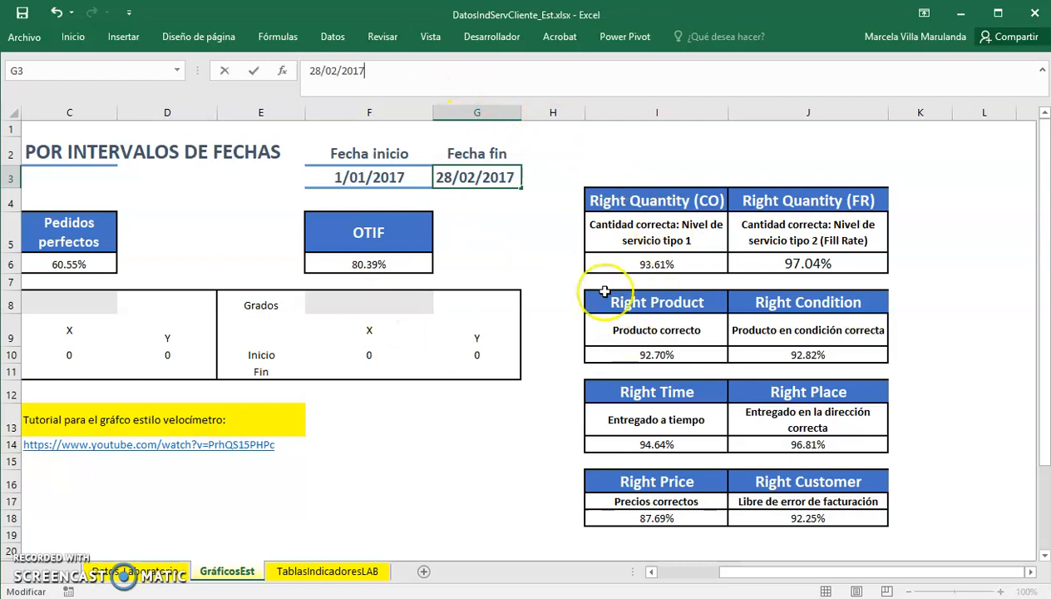
{"action": "key", "text": "Return"}
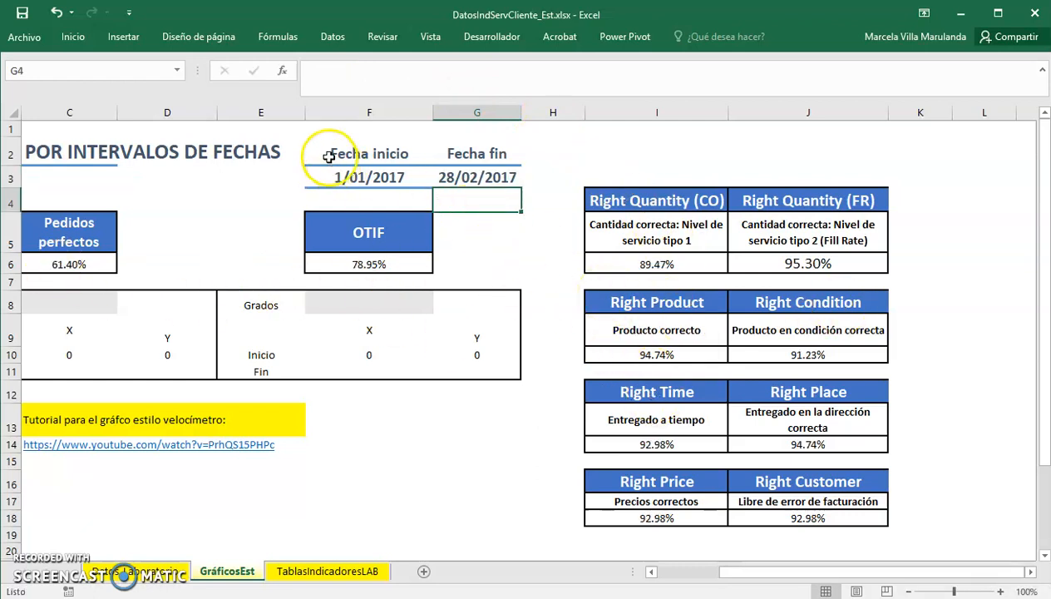
{"action": "left_click", "coordinate": [389, 177]}
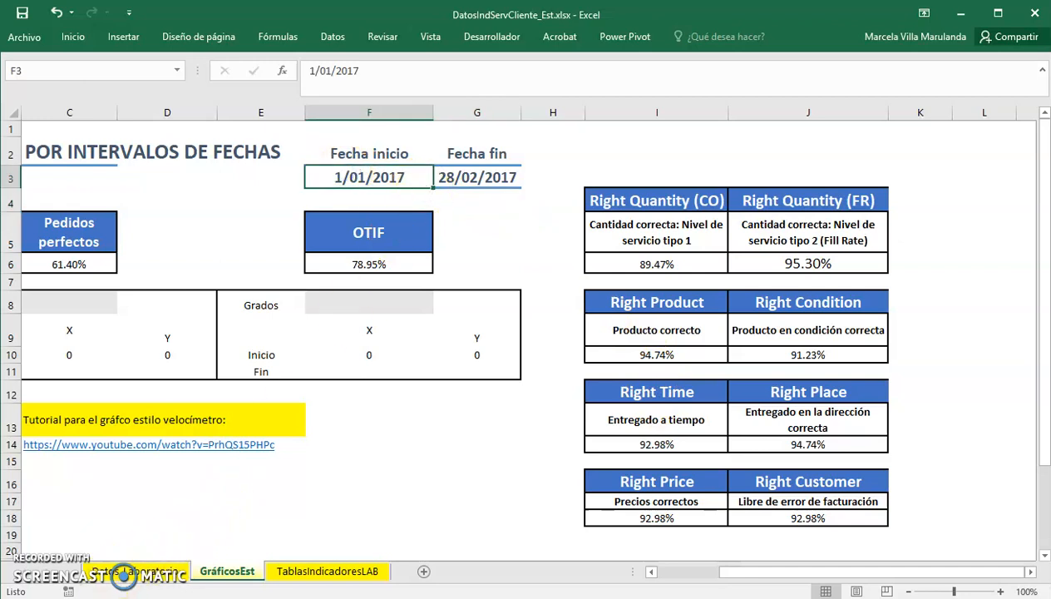